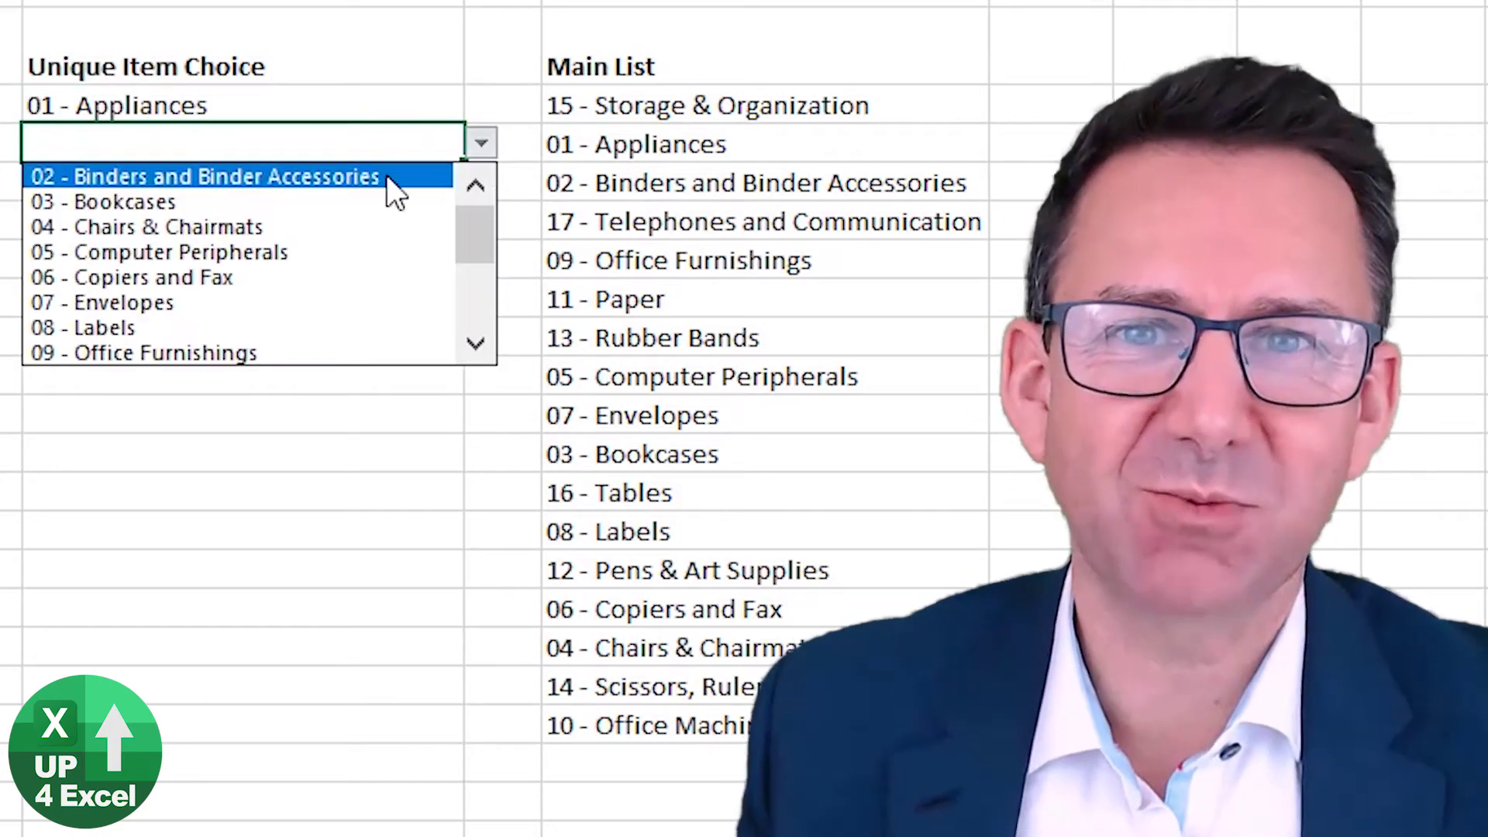
Pick 03 - Bookcases, 04 - Chairs & Chairmats, 14 - Scissors, Rulers and Trimmers and 15 - Storage & Organization
left_click(392, 201)
left_click(395, 178)
left_click(481, 182)
left_click(365, 240)
left_click(452, 217)
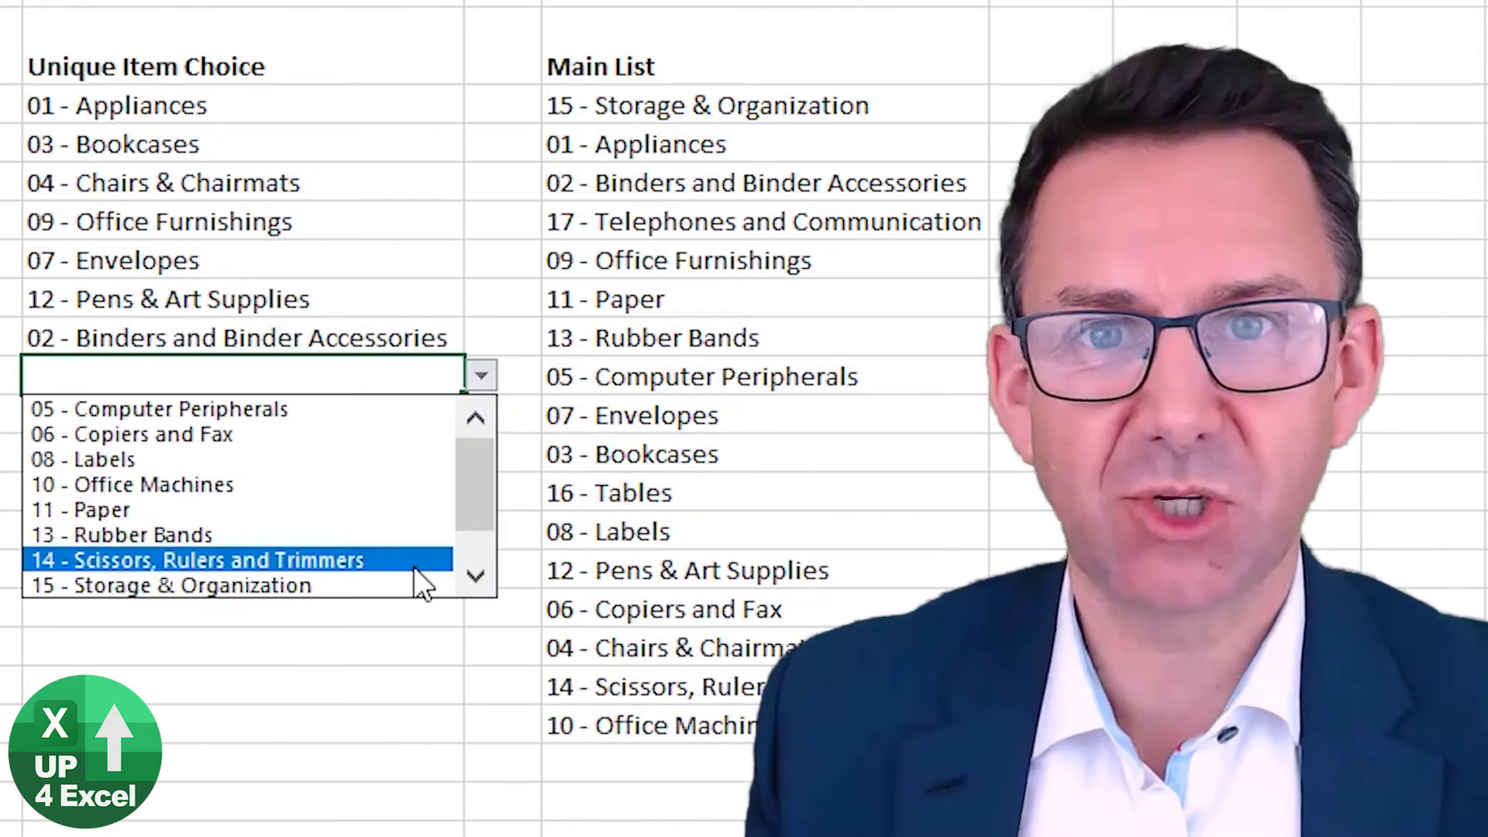
left_click(414, 559)
left_click(389, 419)
left_click(481, 414)
left_click(349, 598)
Pick 17 - Telephones and Communication and 05 - Computer Peripherals, then view the shortened list
left_click(402, 457)
left_click(481, 452)
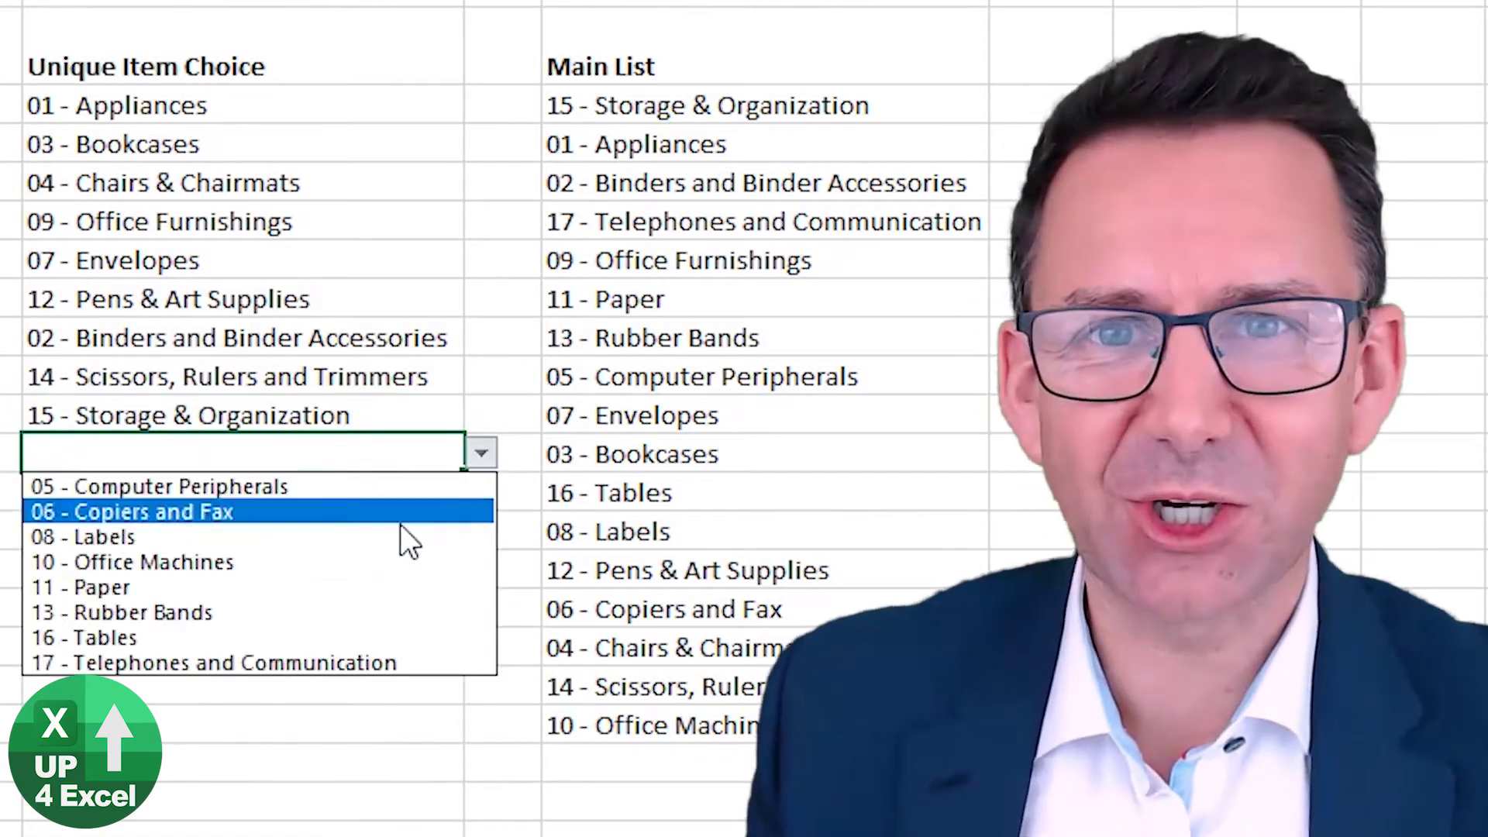
left_click(364, 663)
left_click(391, 499)
left_click(481, 491)
left_click(432, 525)
left_click(432, 536)
left_click(481, 530)
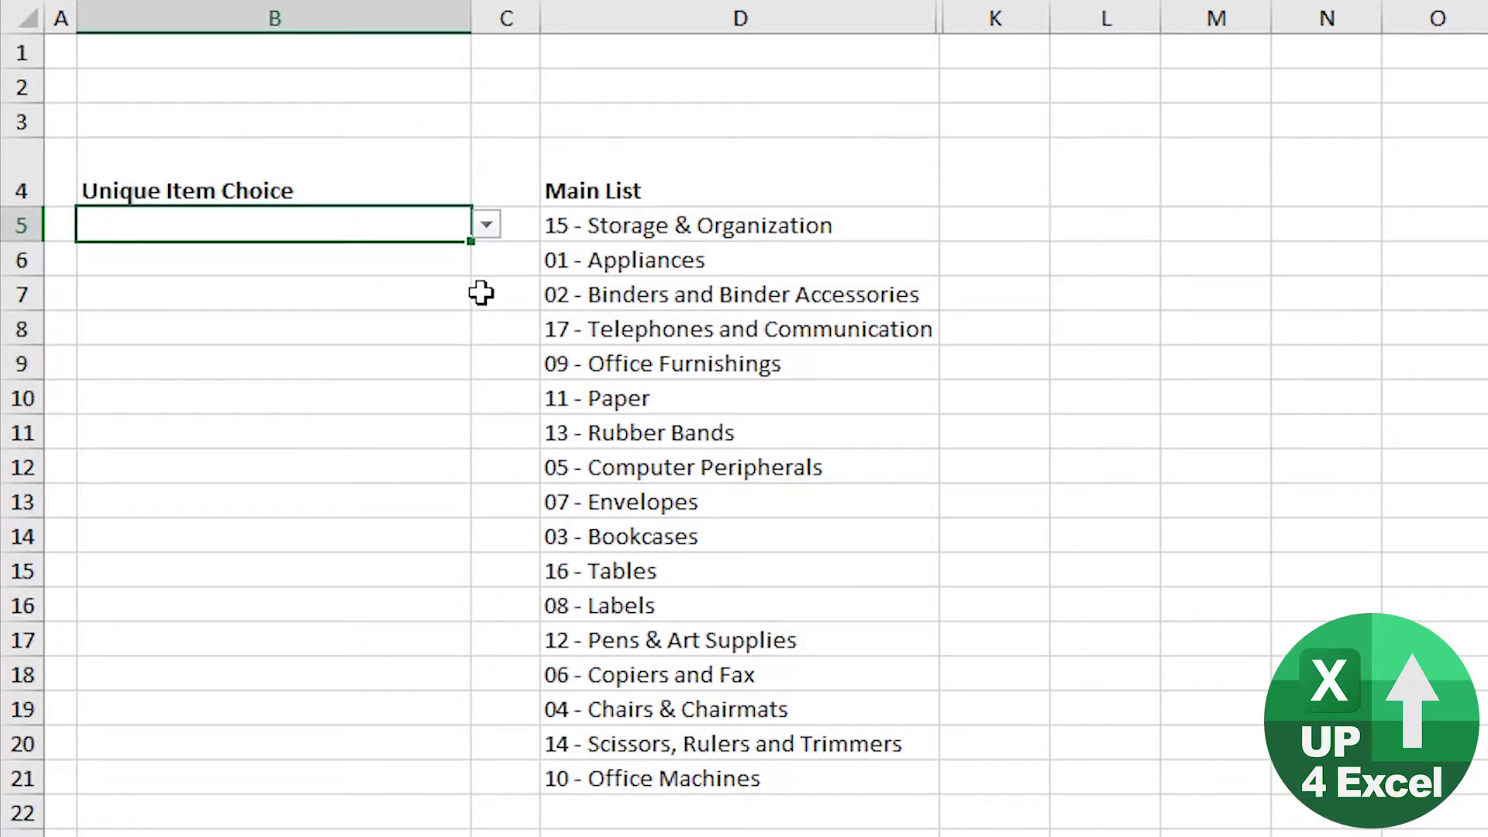
Choose 02 - Binders and Binder Accessories for B5, then dismiss B6's list unchosen
left_click(486, 225)
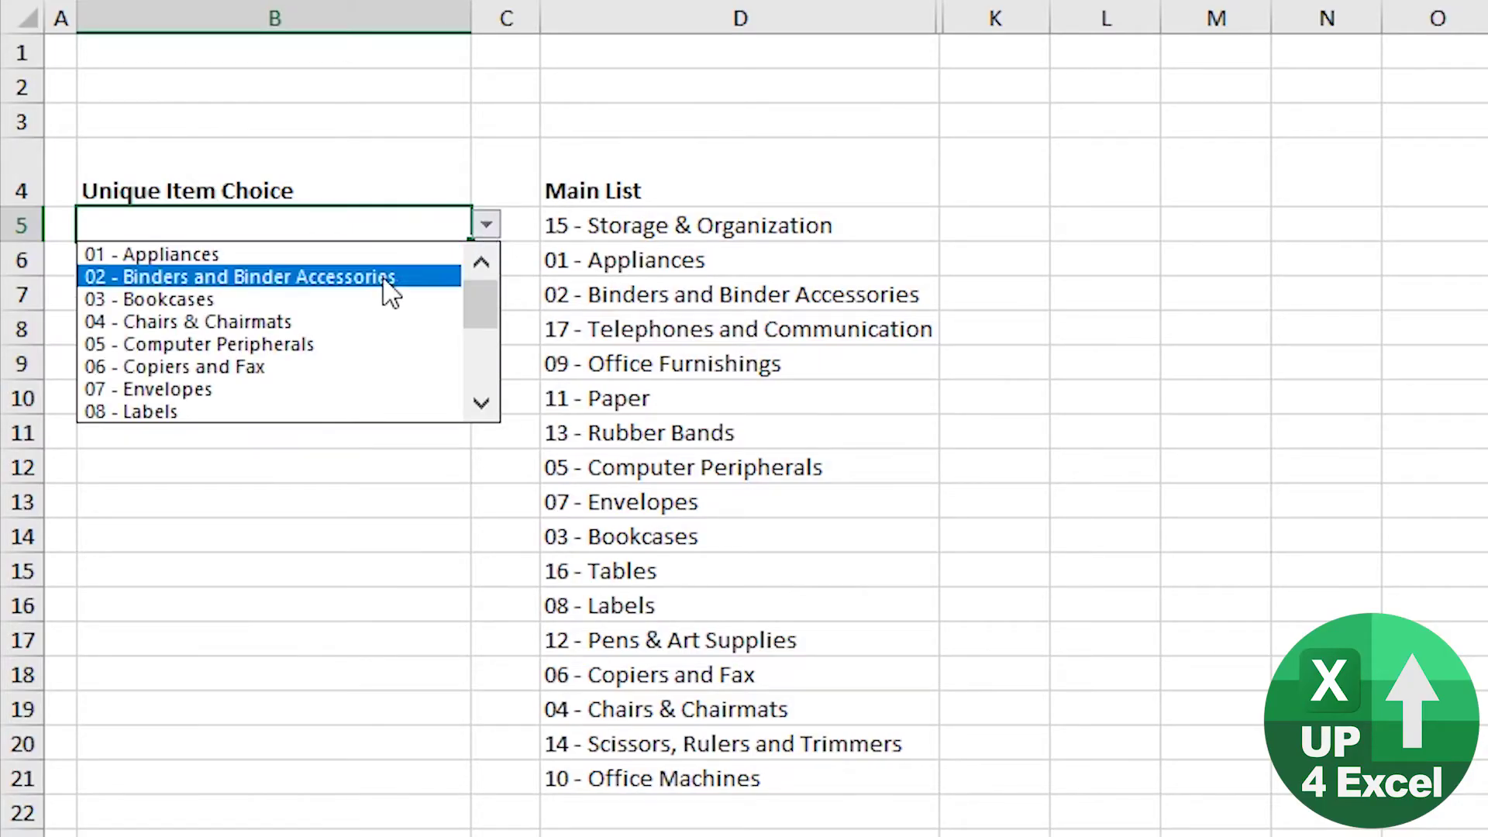
left_click(387, 276)
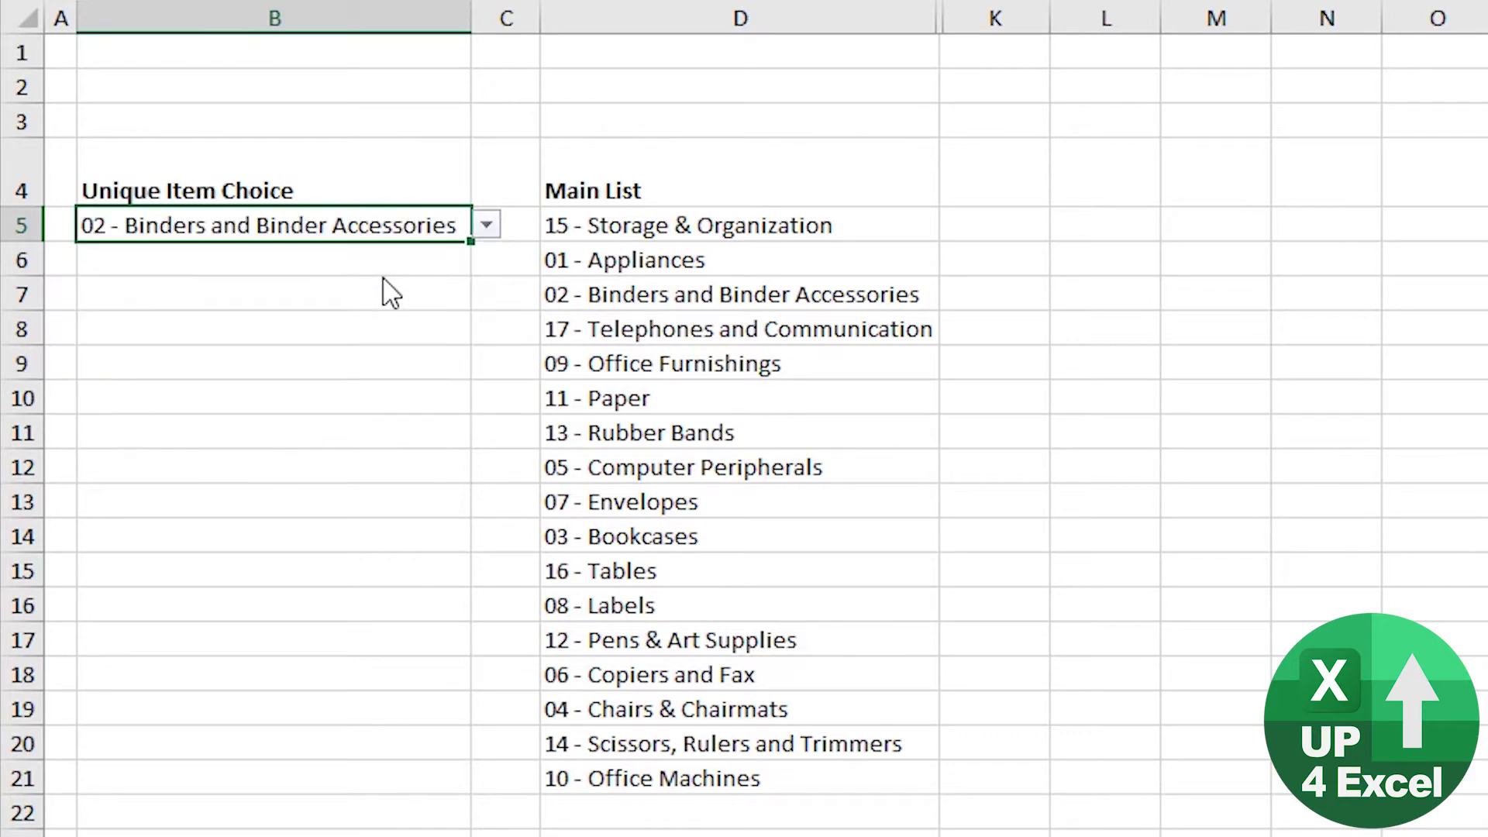
key("Return")
left_click(486, 260)
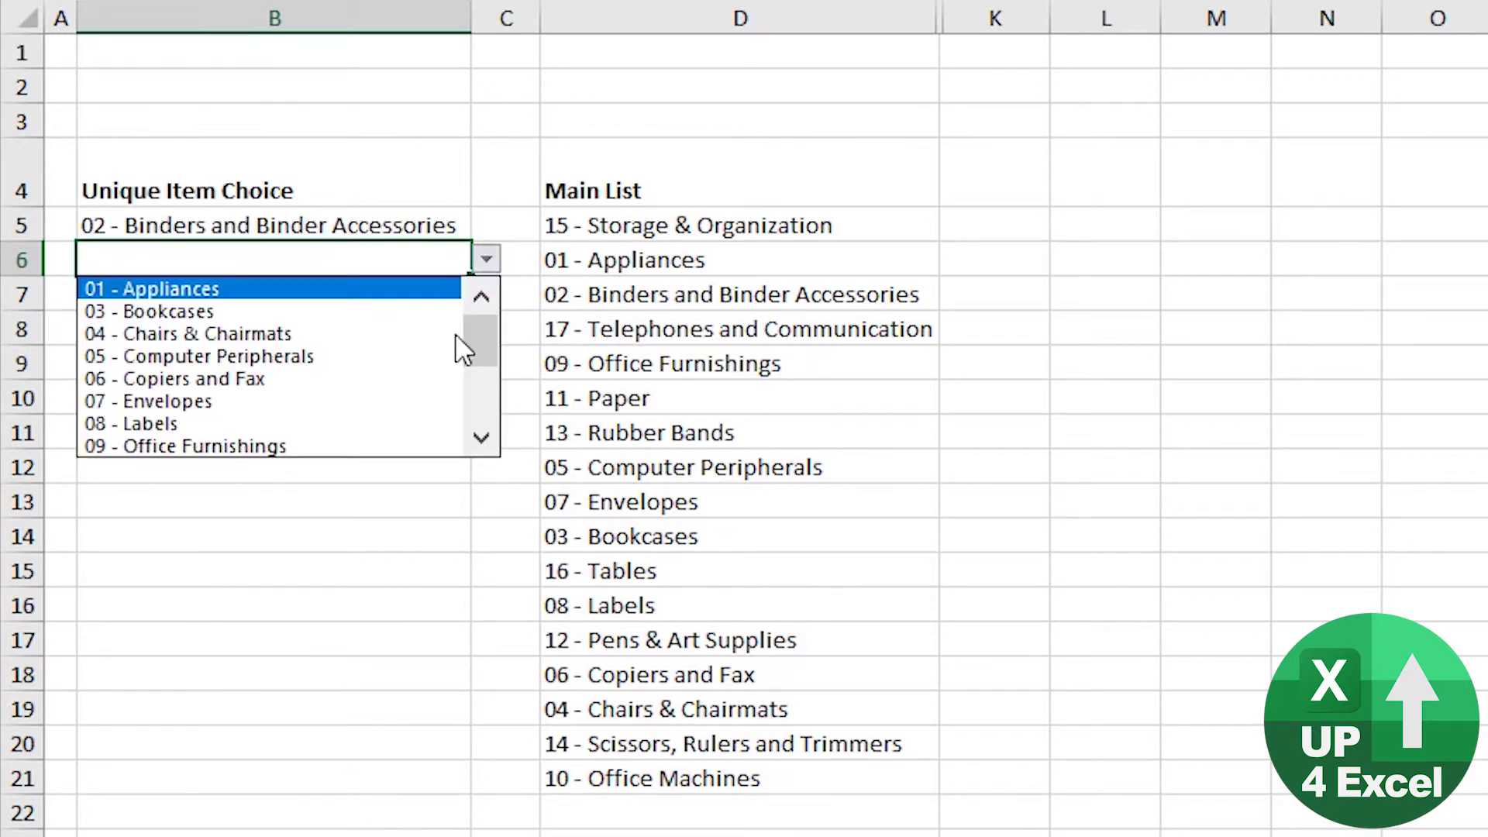
mouse_move(485, 351)
left_mouse_down()
mouse_move(486, 394)
mouse_move(488, 325)
left_mouse_up()
left_click(448, 226)
Change B5 to 03 - Bookcases and set B6 to 02 - Binders and Binder Accessories
left_click(468, 225)
left_click(487, 225)
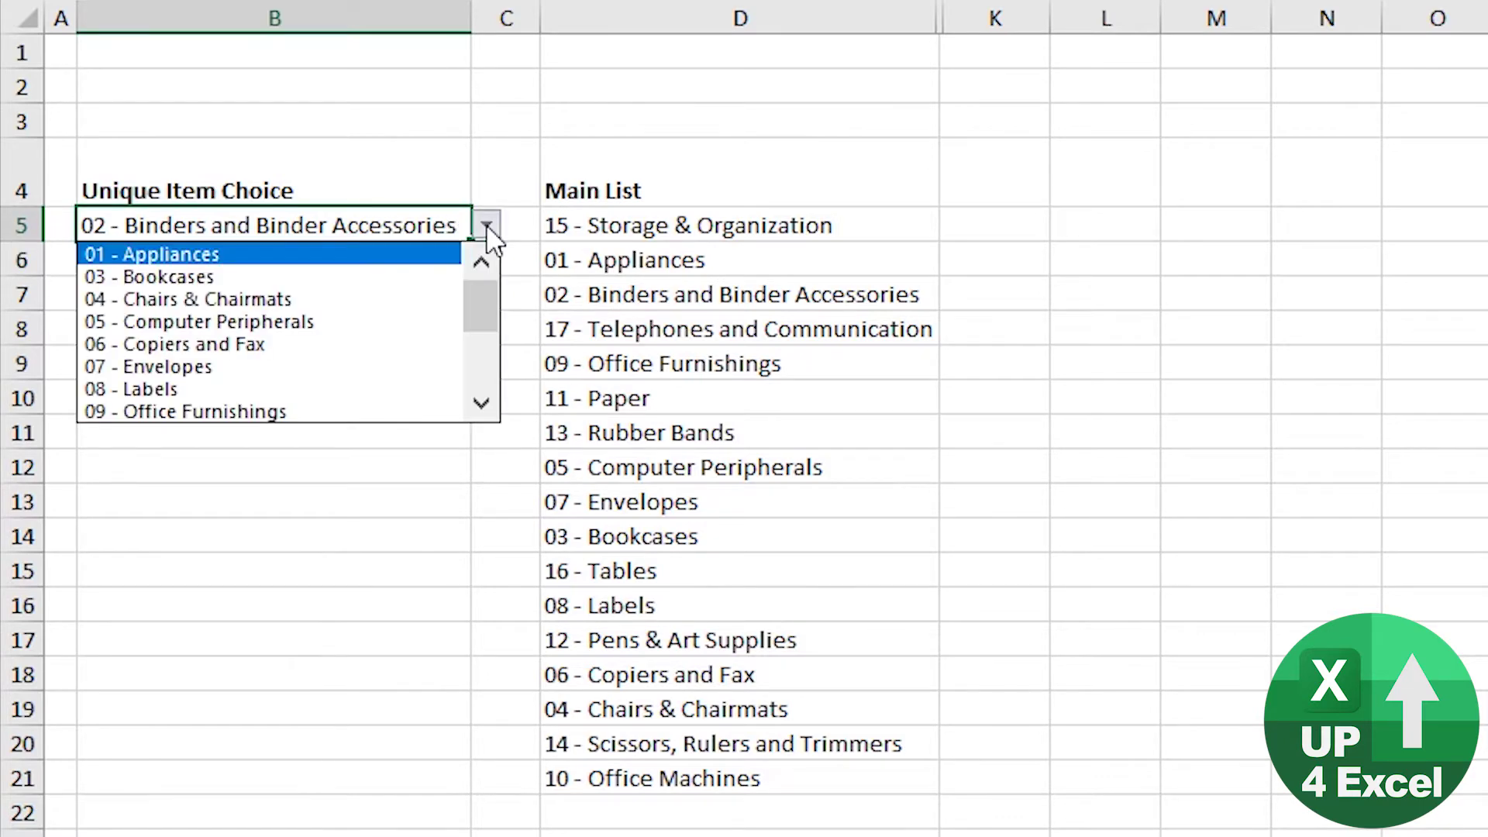
left_click(377, 277)
key("Return")
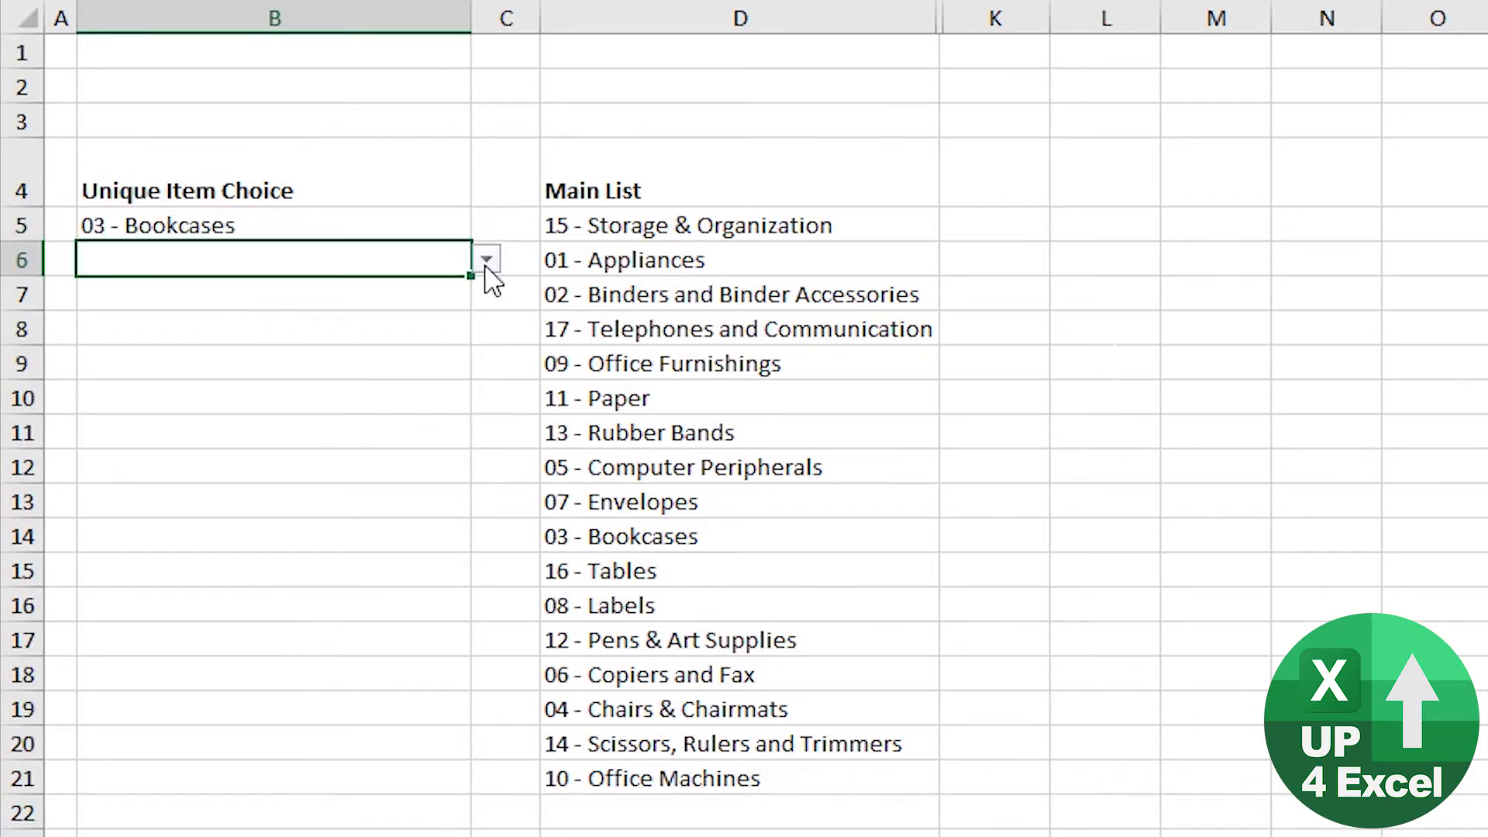
left_click(486, 264)
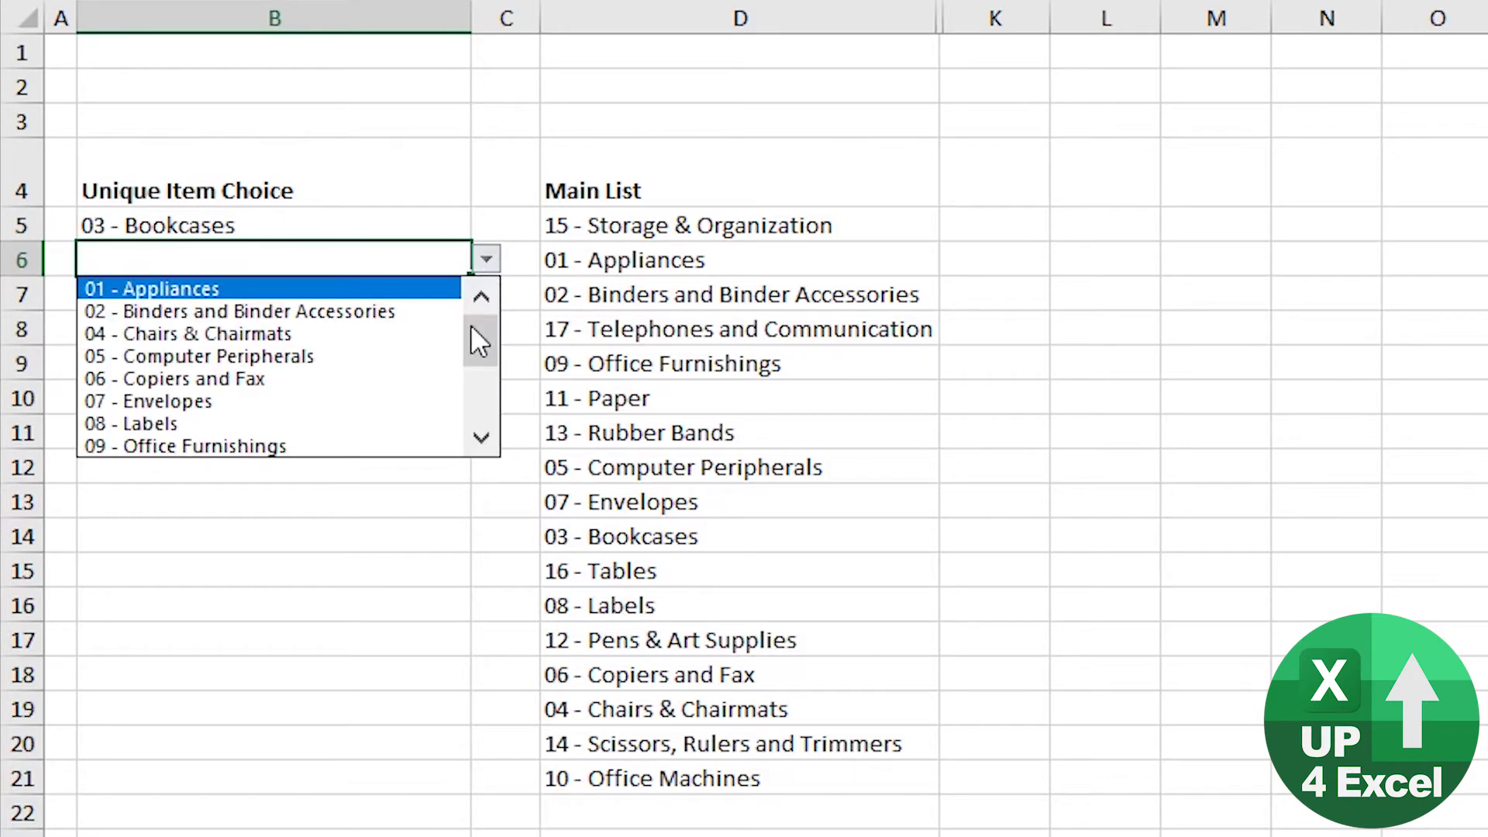
left_click(371, 312)
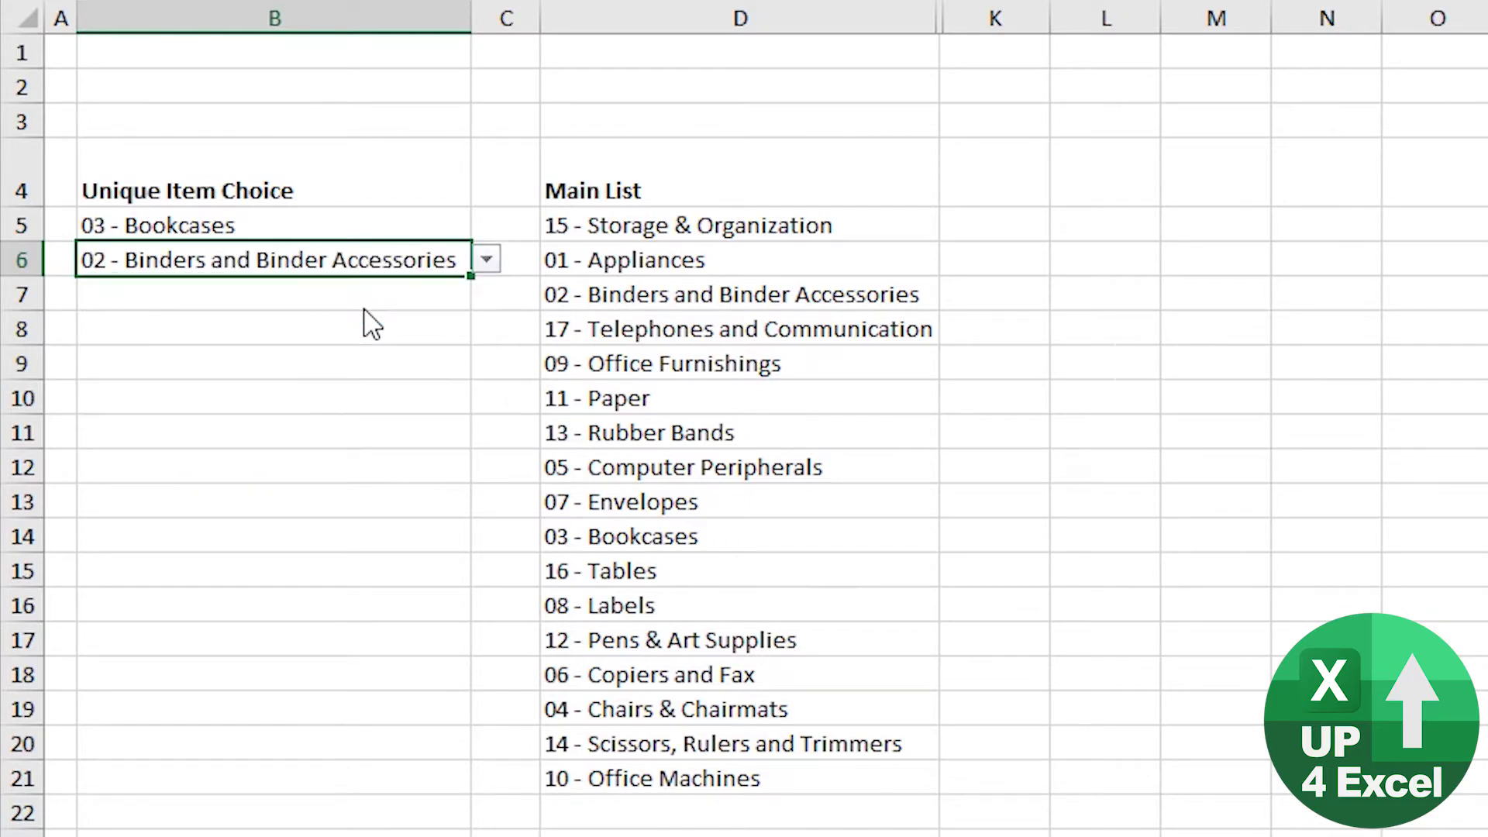
Change B5 to 01 - Appliances and set B7 to 06 - Copiers and Fax
left_click(366, 229)
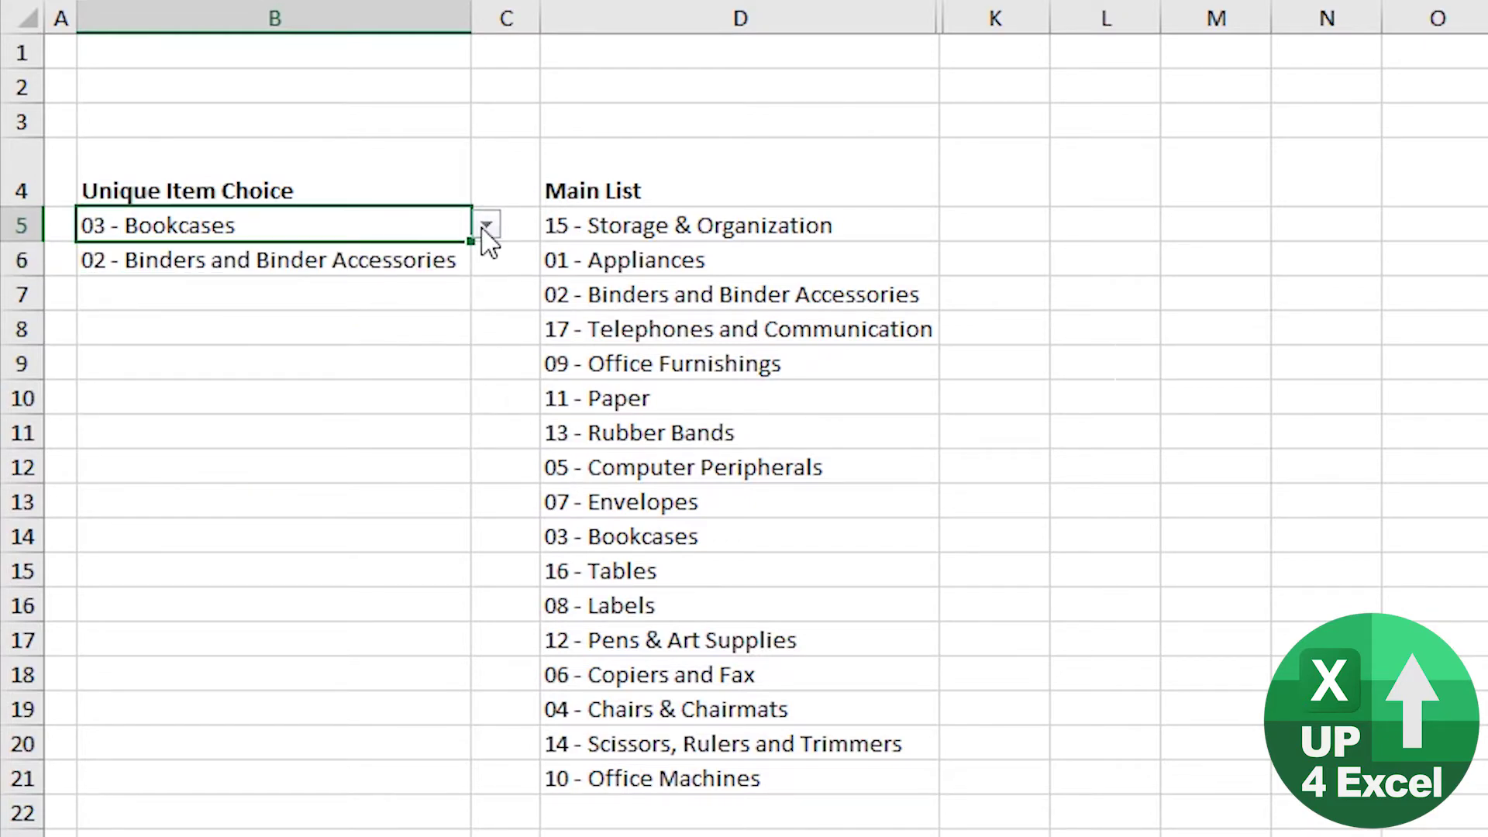
left_click(486, 226)
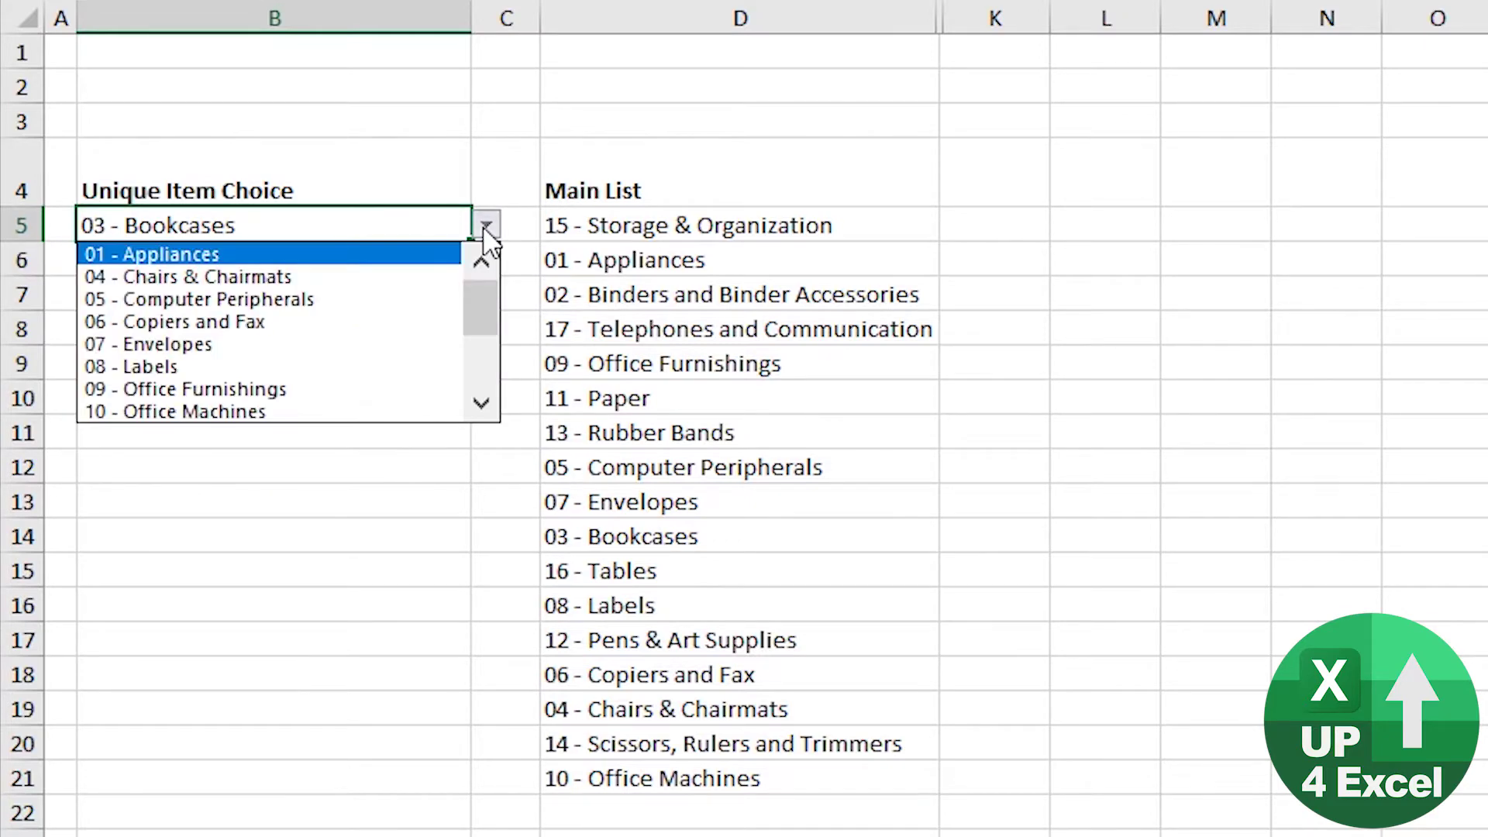
left_click(422, 257)
left_click(382, 301)
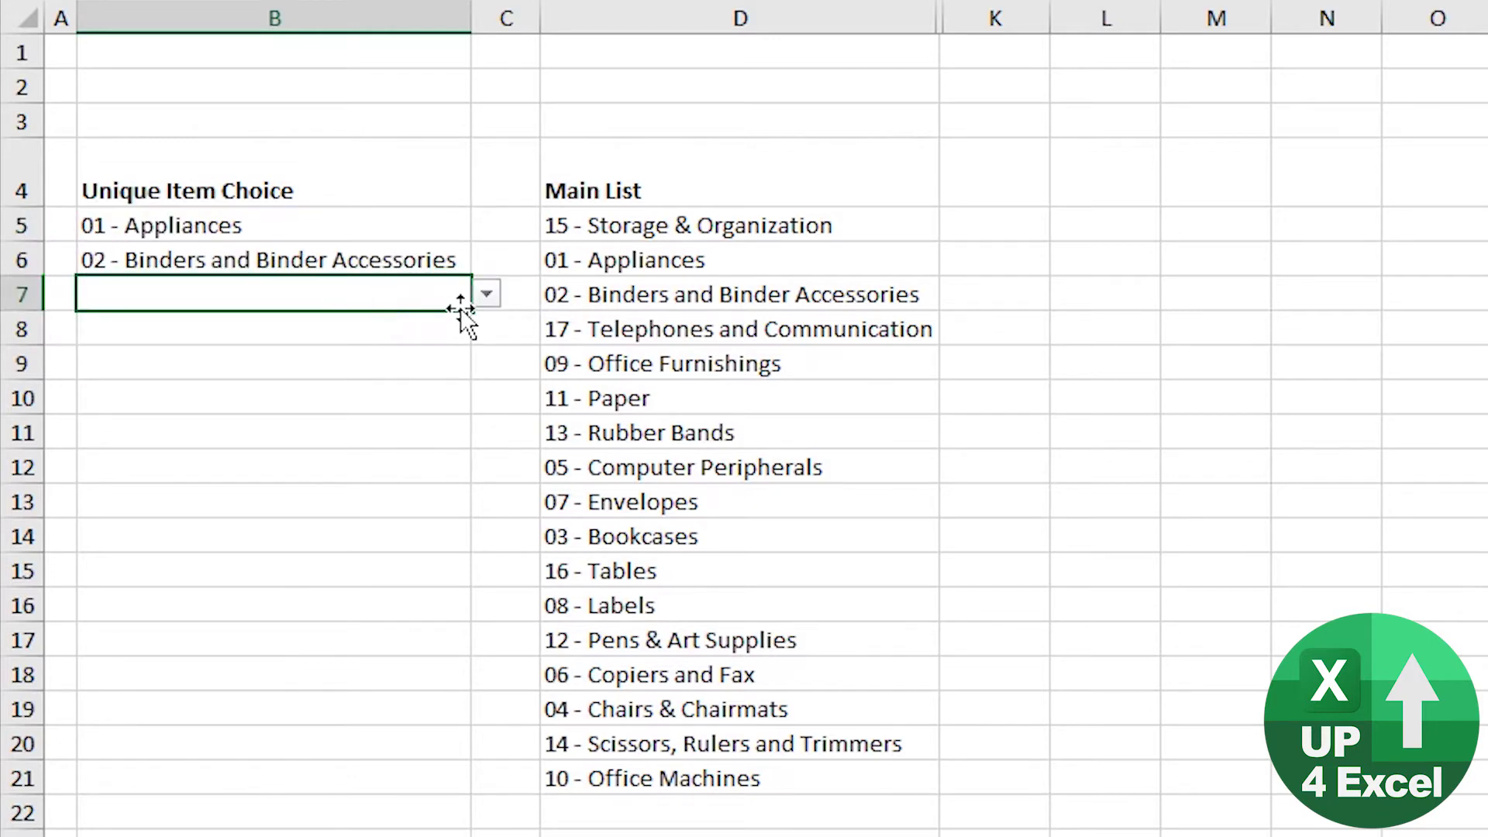
left_click(487, 294)
left_click(333, 393)
left_click(356, 332)
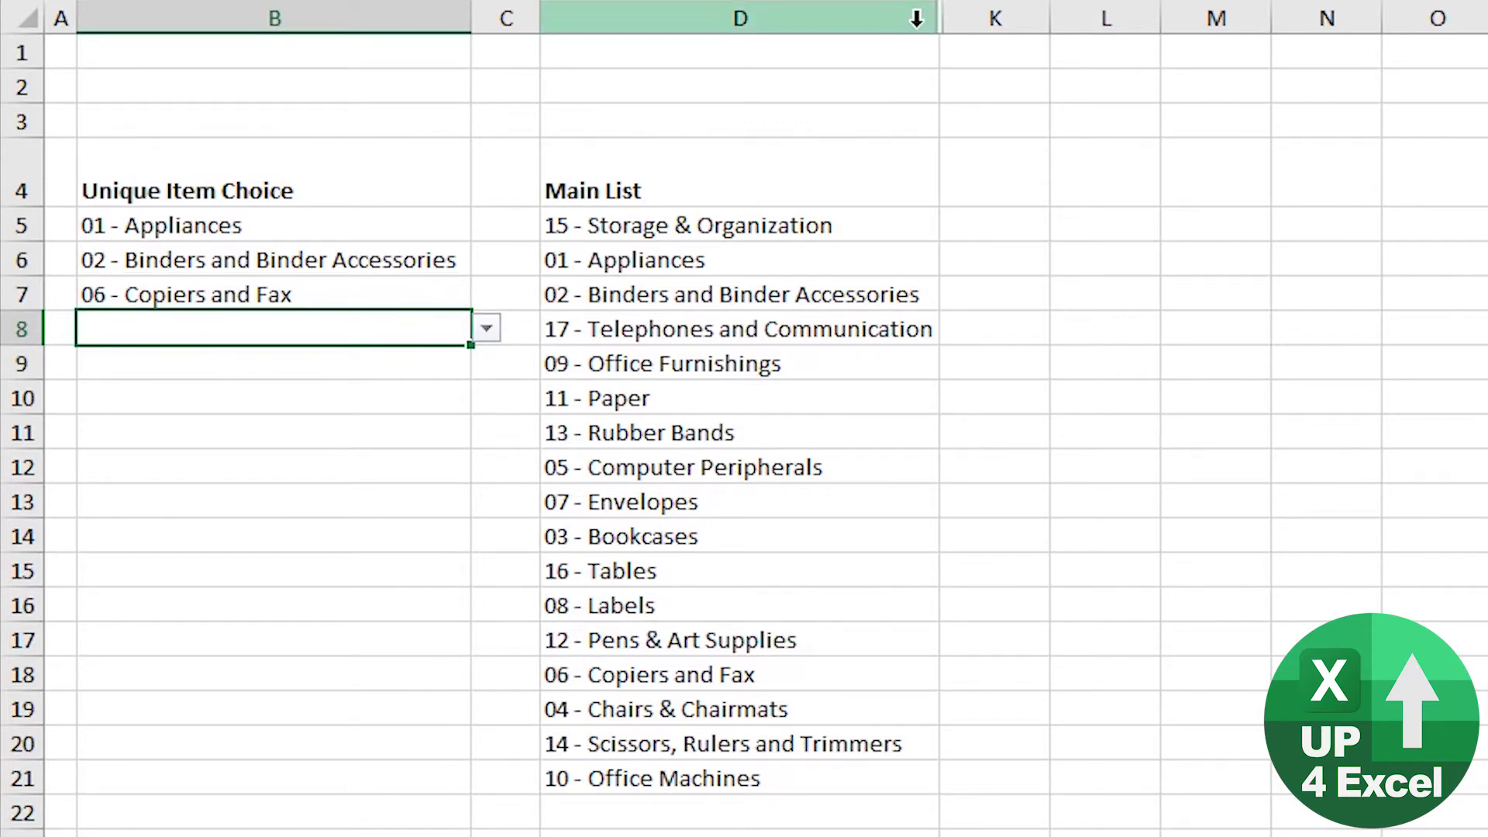
Unhide the hidden helper columns within D to K
left_click_drag(916, 18, 953, 19)
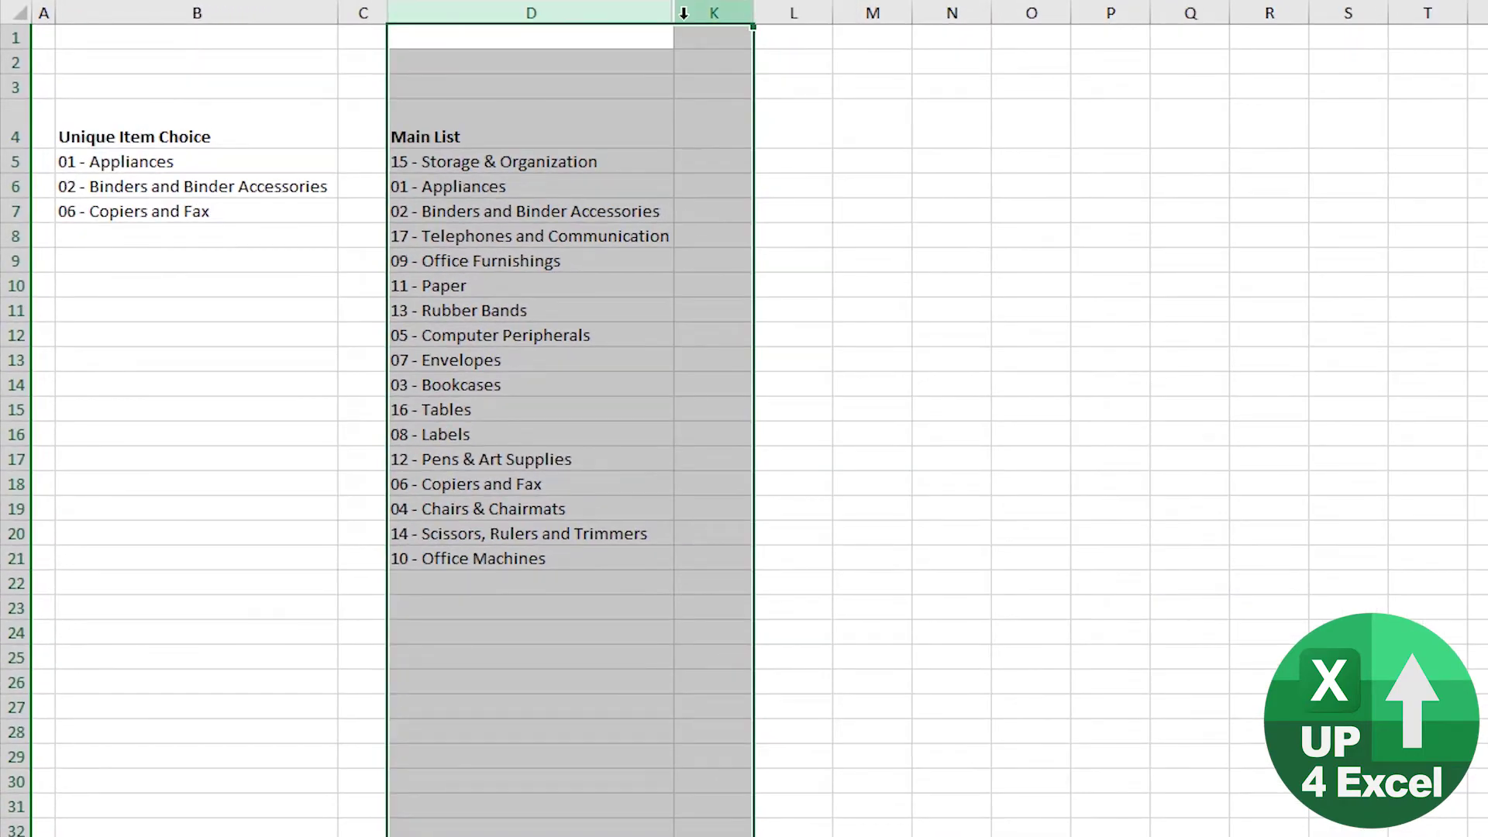
right_click(694, 15)
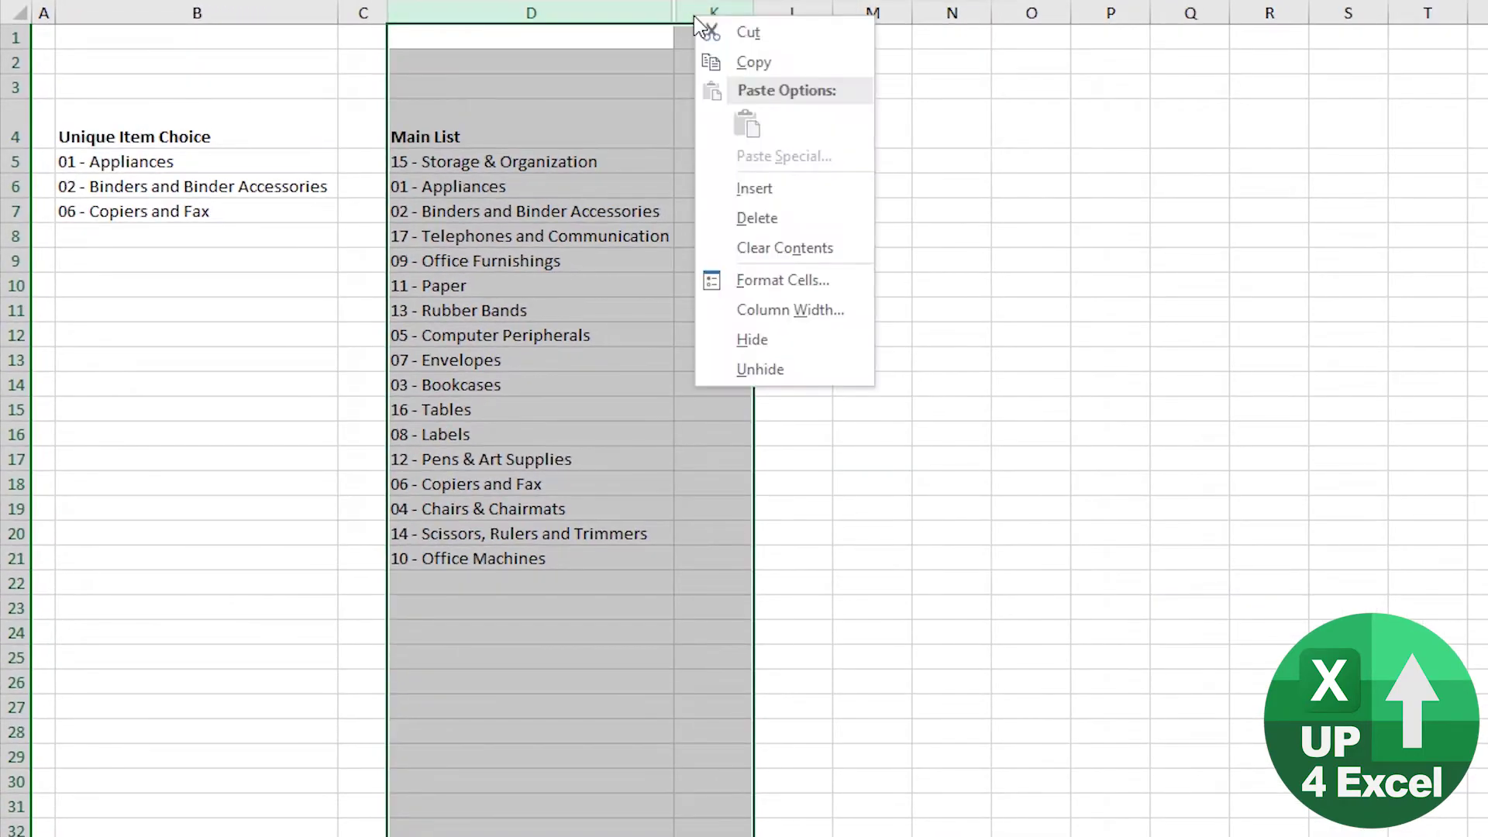
left_click(789, 370)
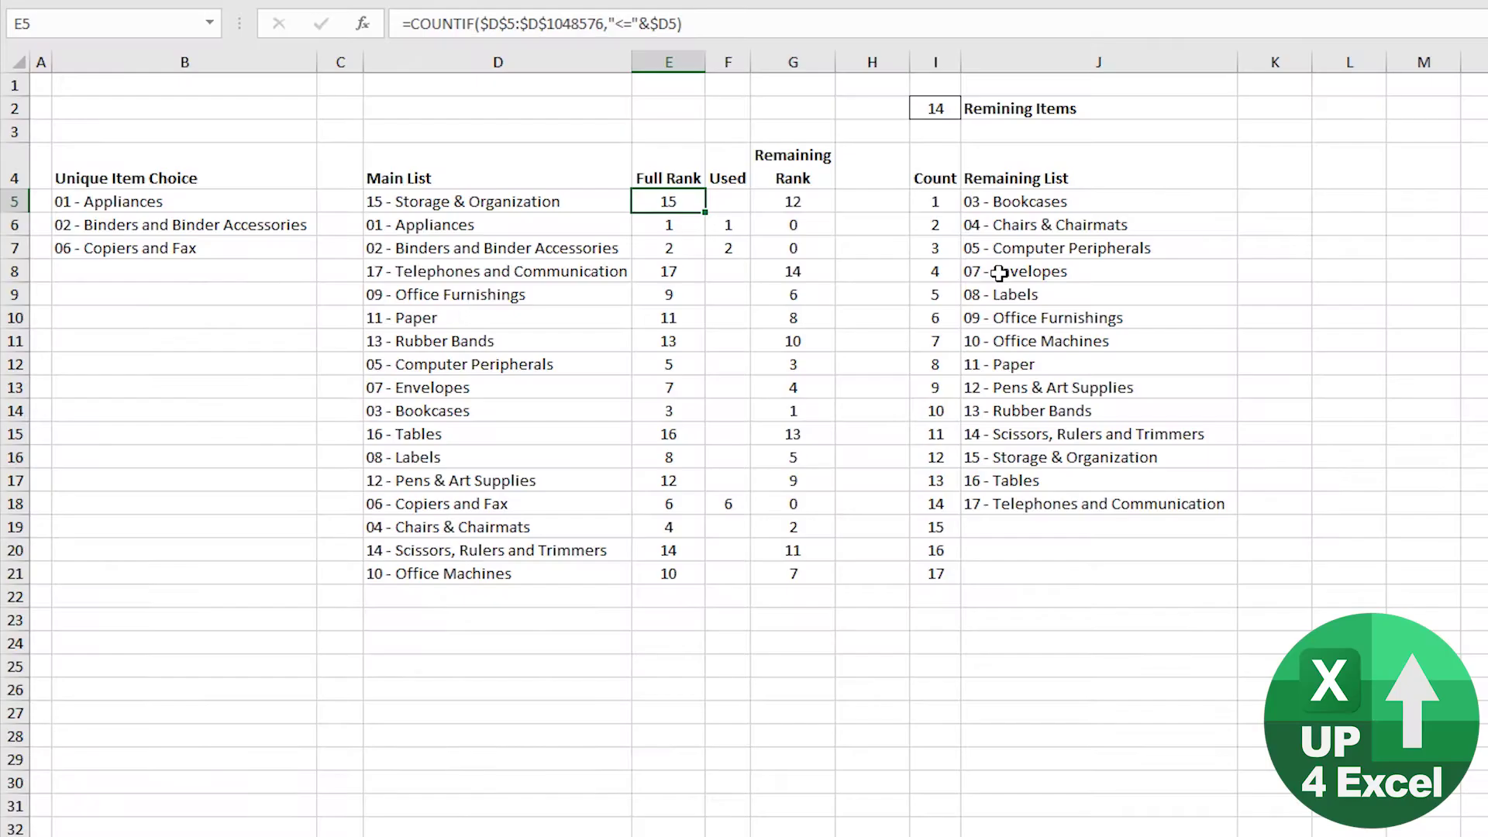
Select and inspect the 17-item Main List in D5:D21
key("ctrl+Left")
key("Left")
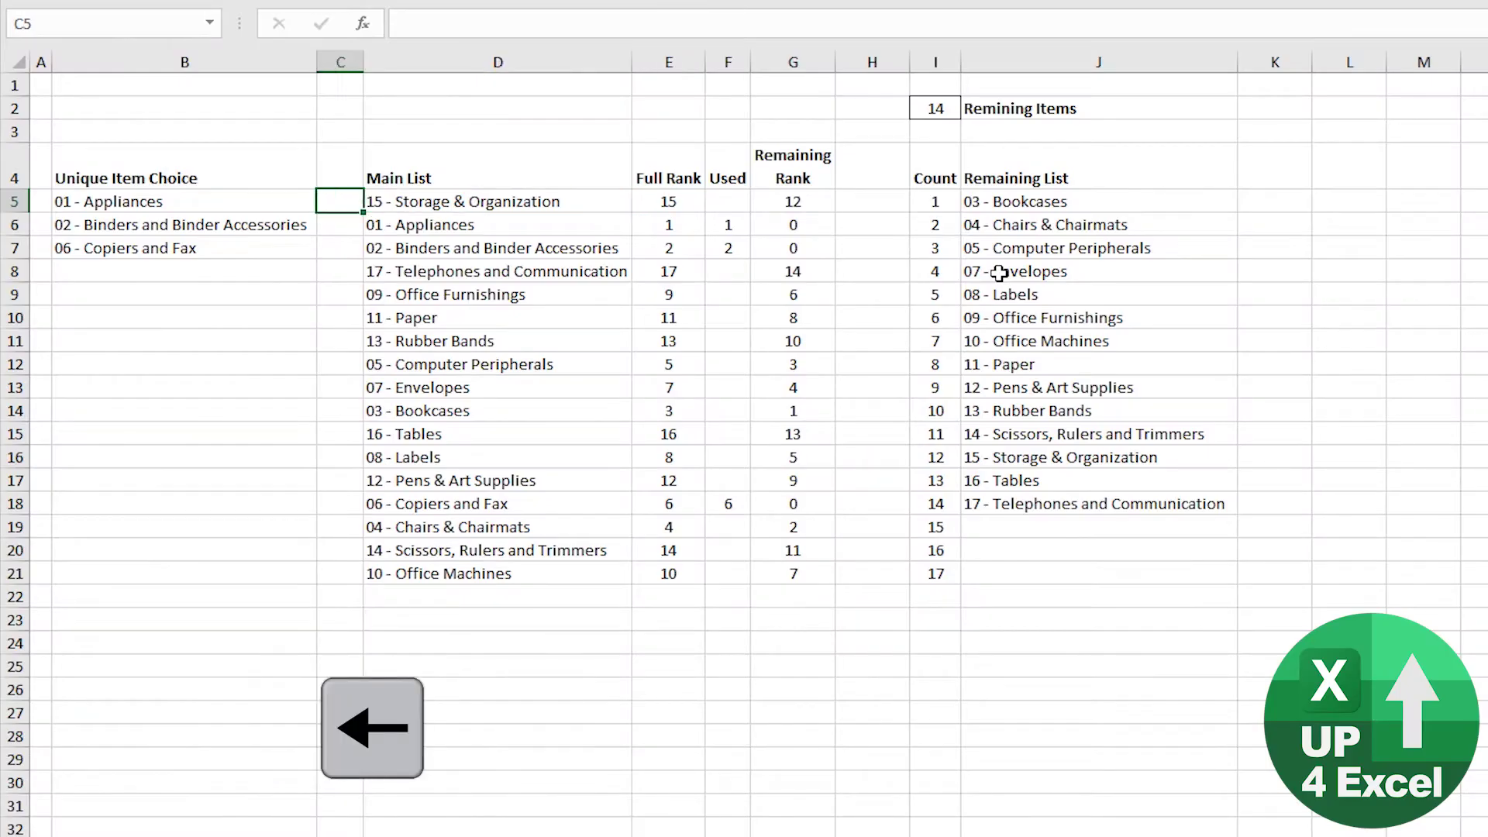
key("Right")
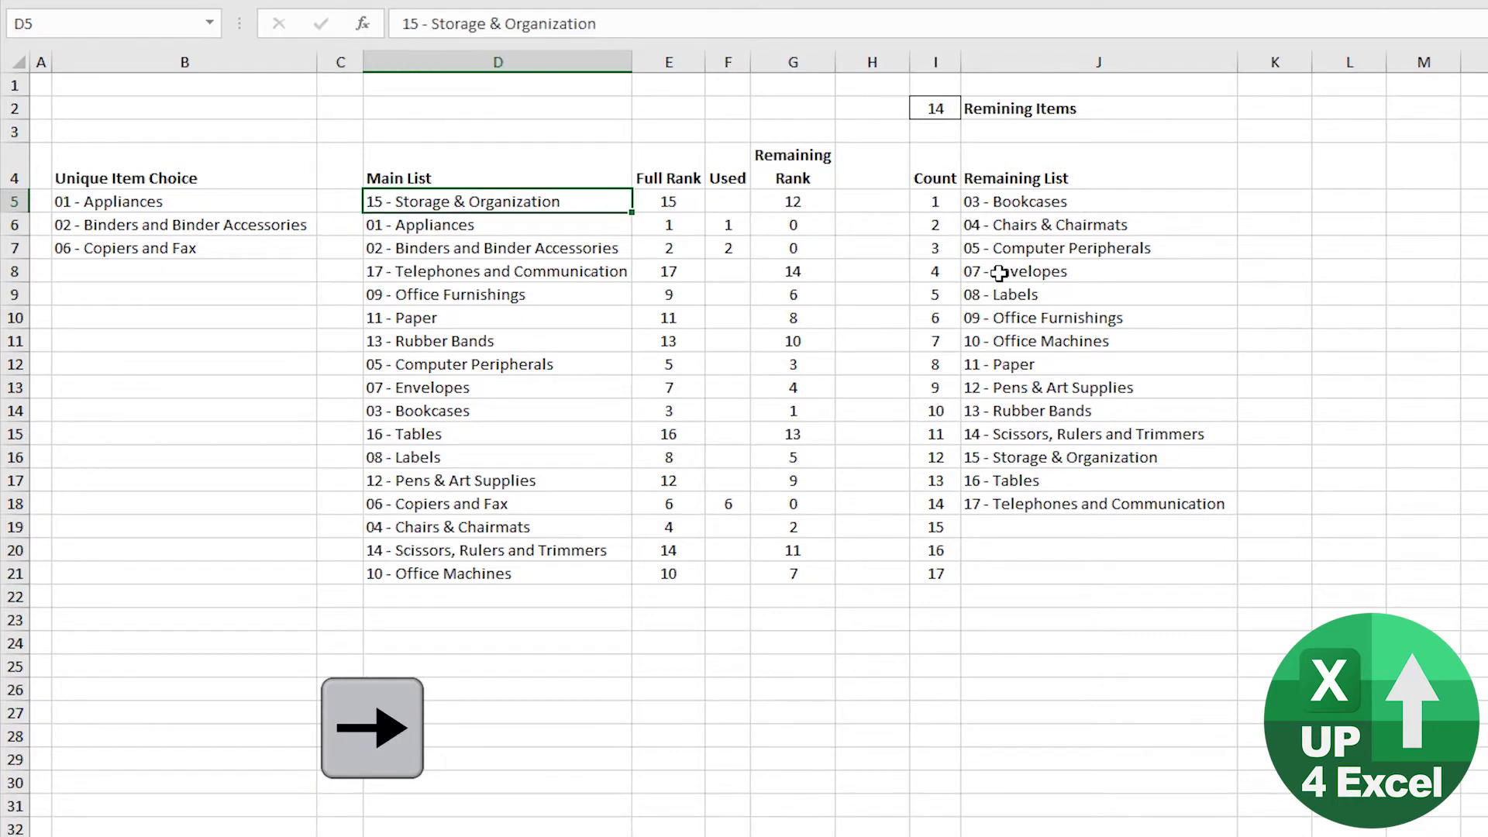
key("ctrl+shift+Down")
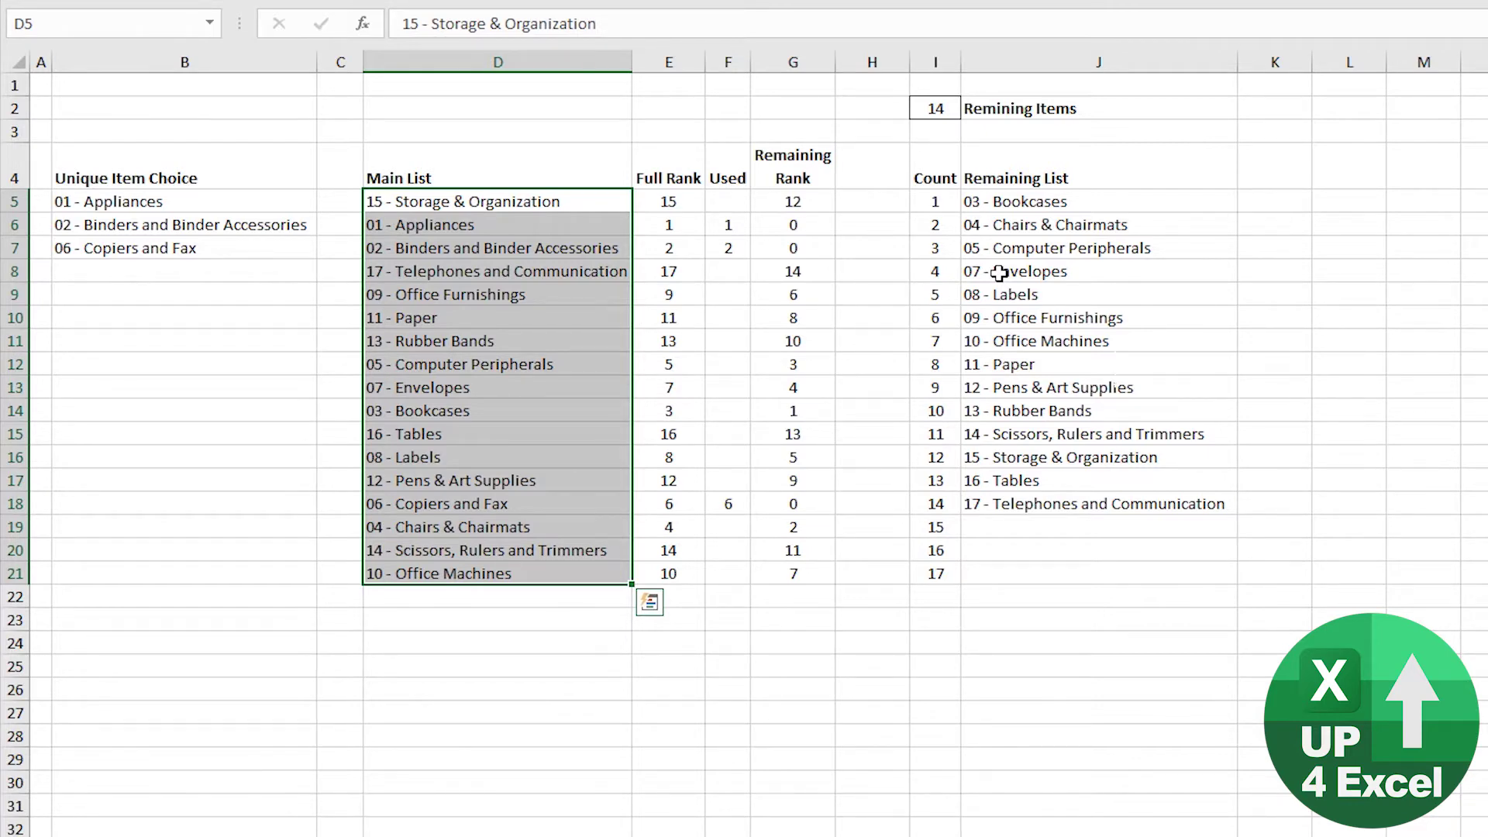
key("Up")
key("Down")
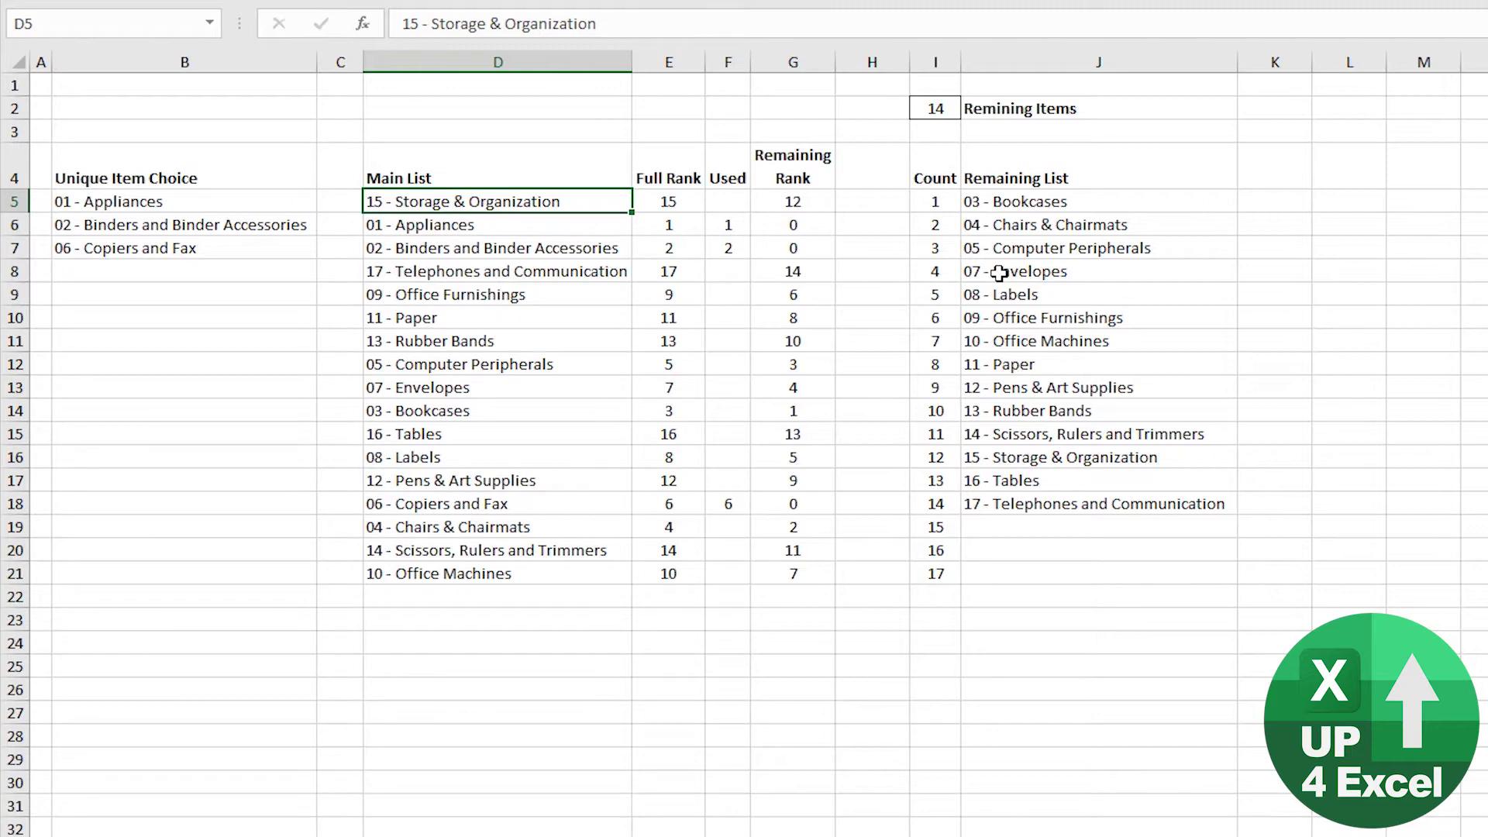
Inspect the references in E5's Full Rank COUNTIF formula
key("Right")
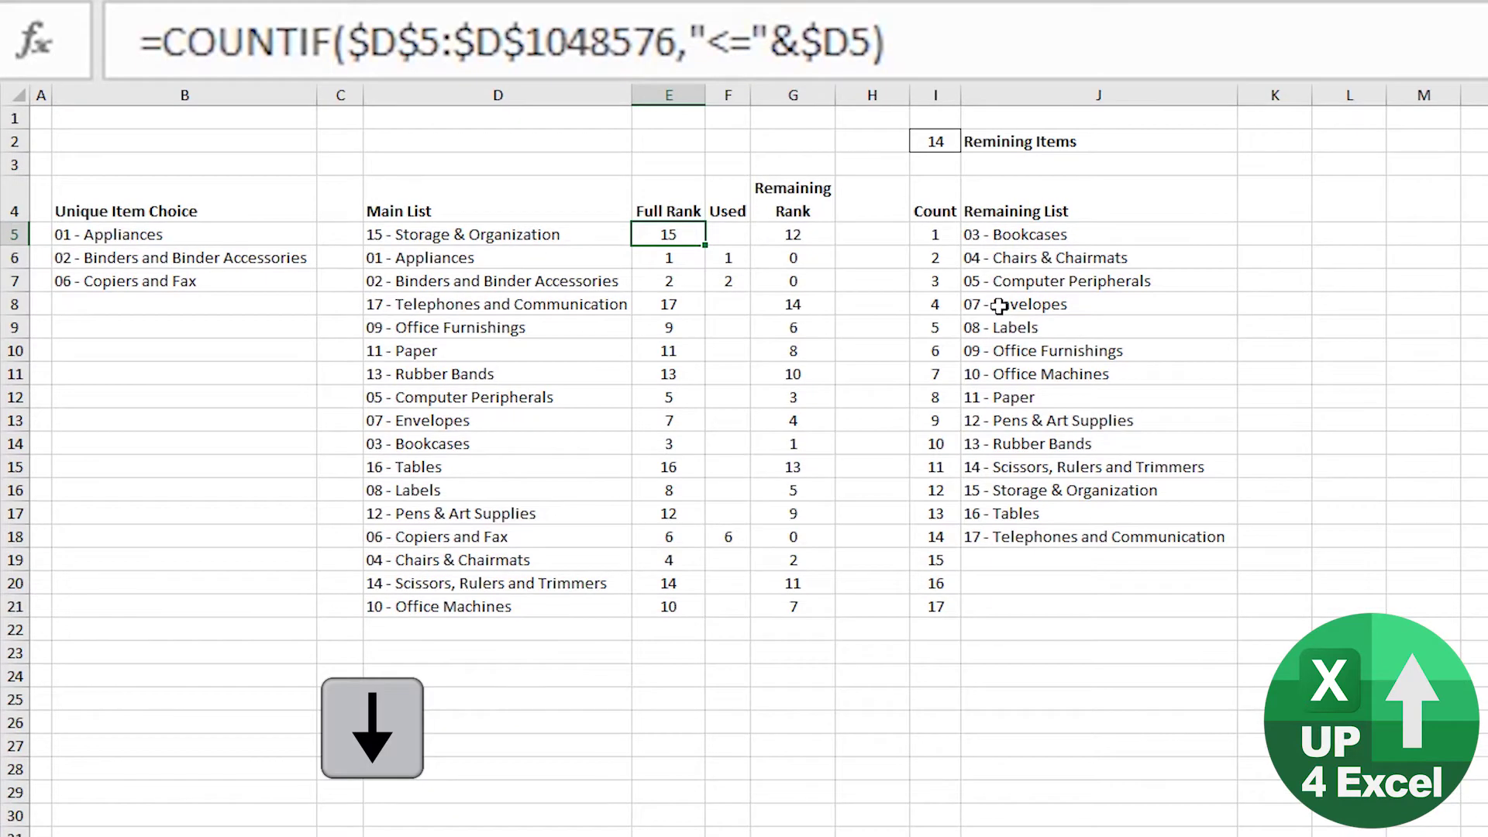
key("F2")
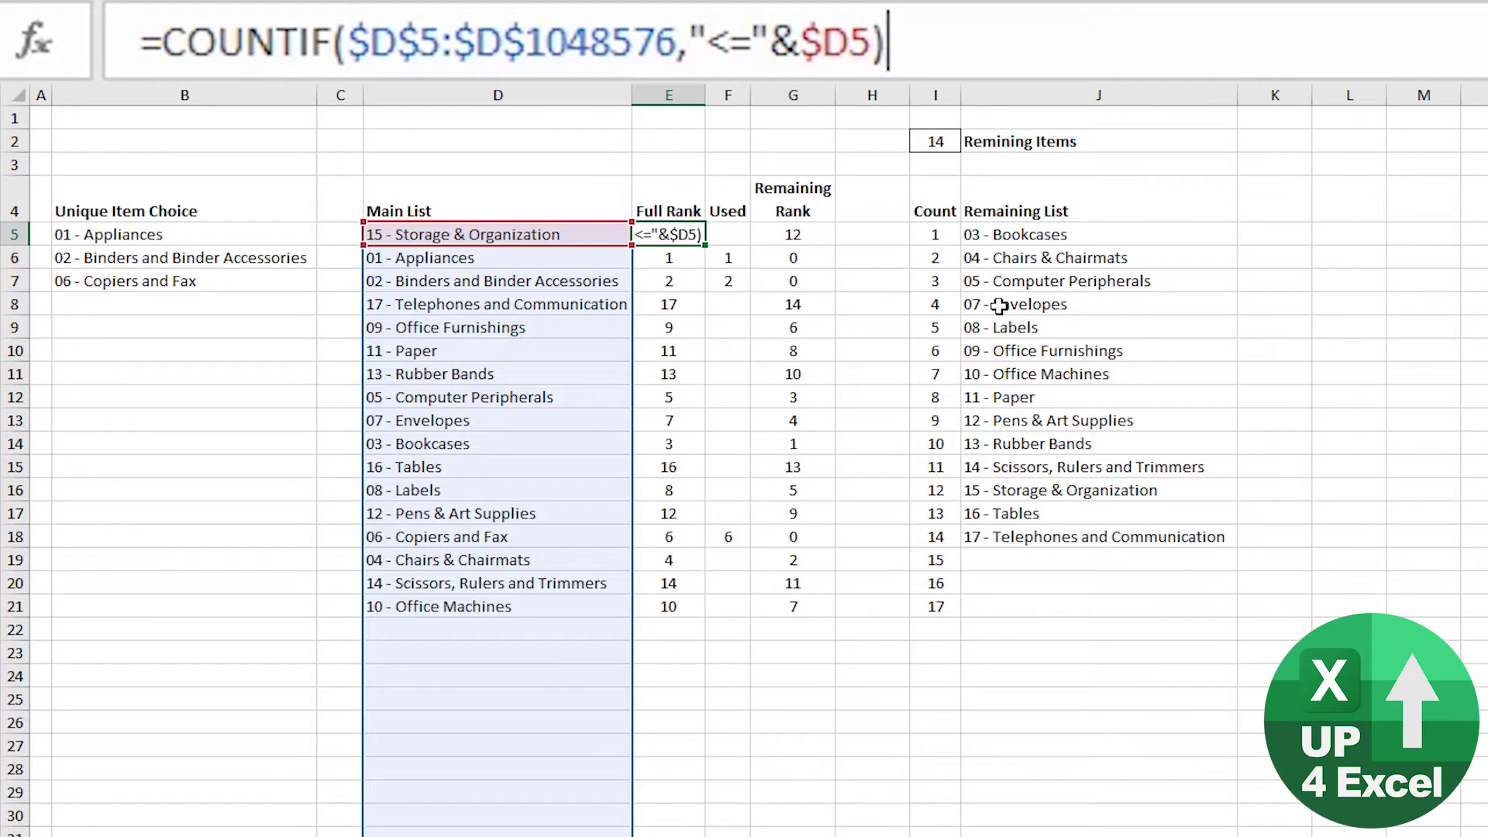
key("Return")
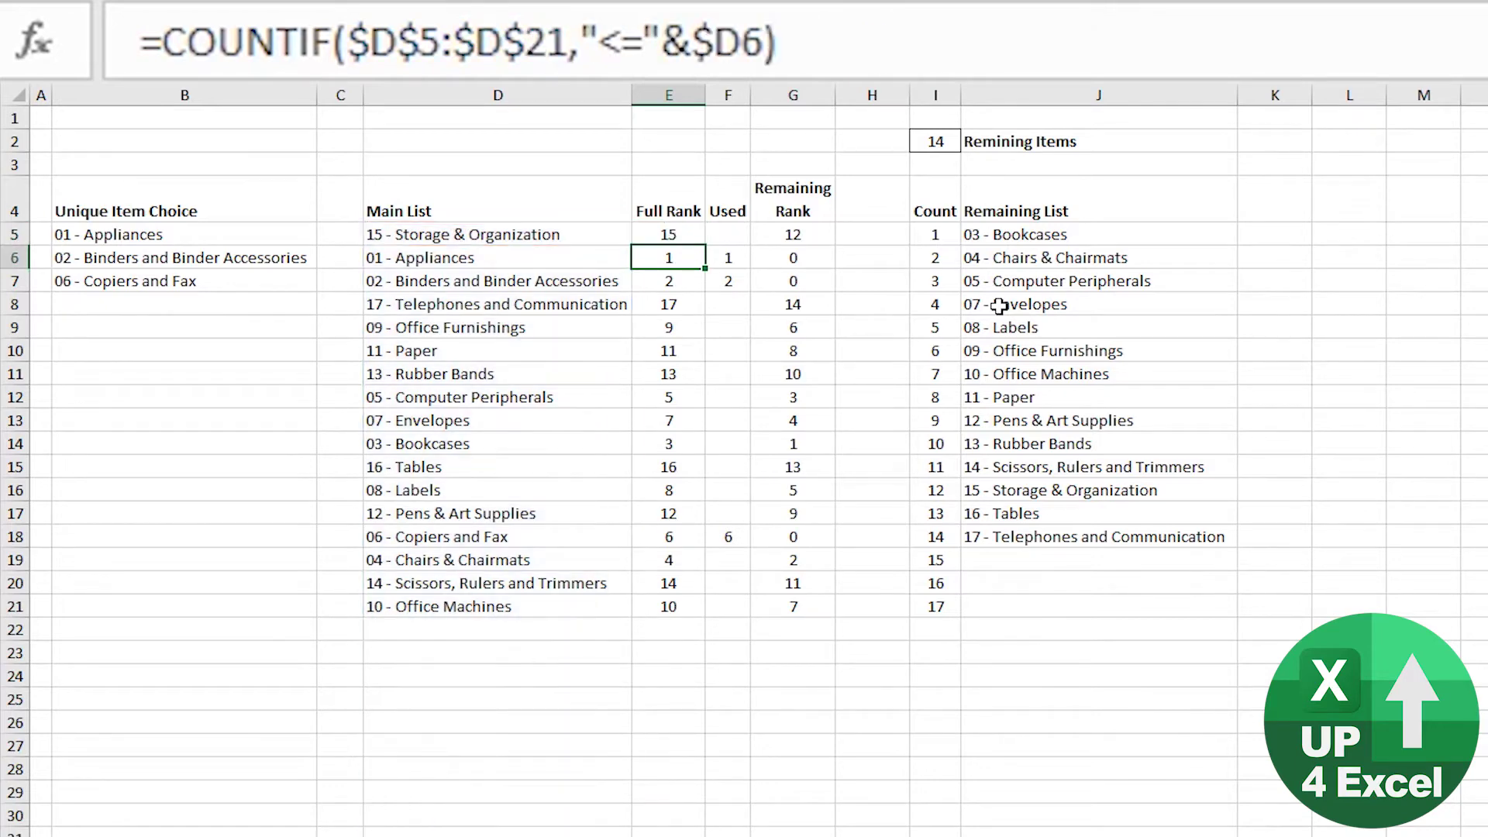
key("Up")
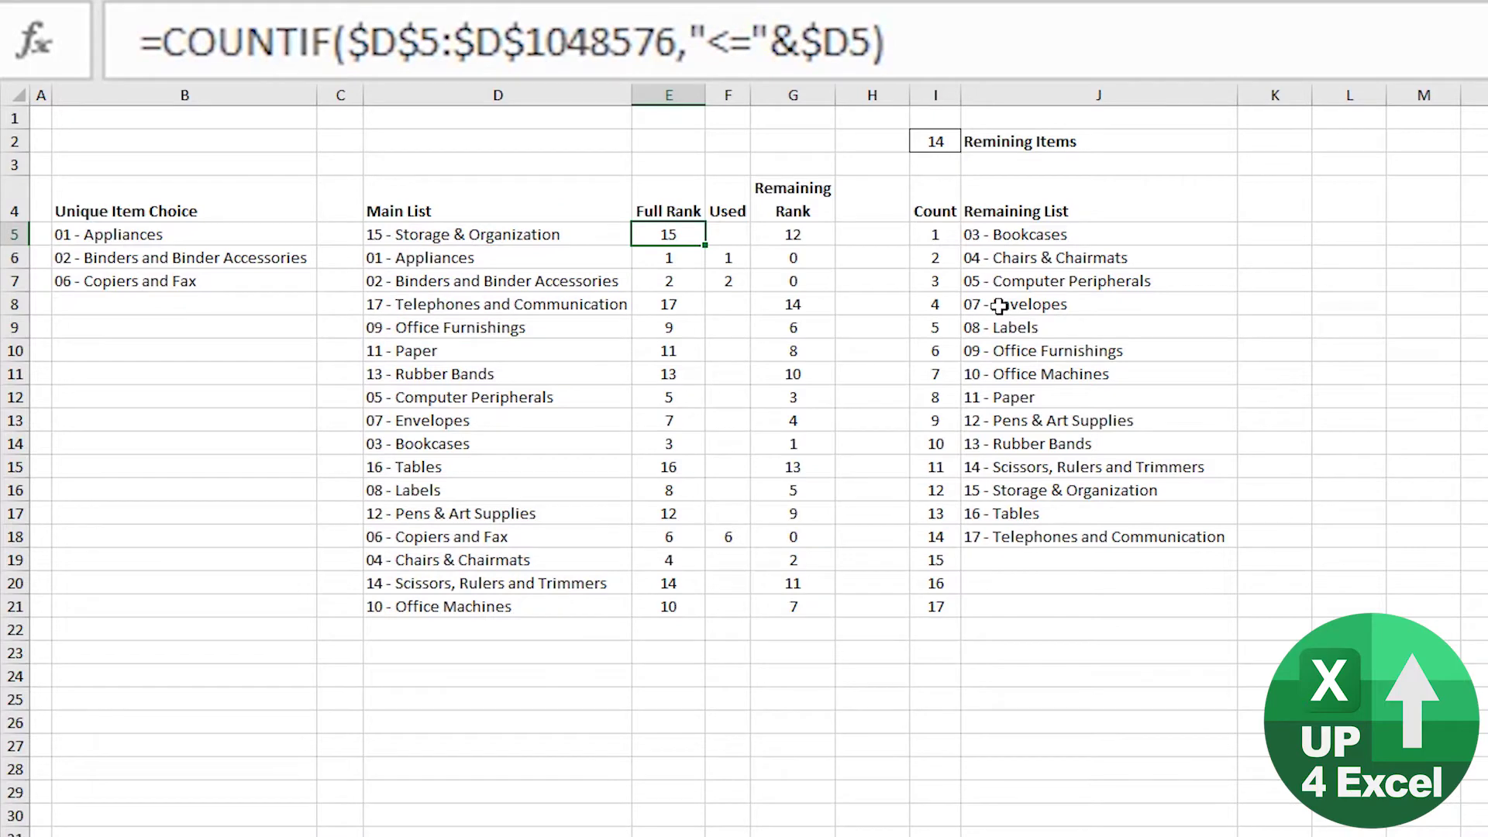
Step through the Full Rank formulas down column E and return to E5
key("Down")
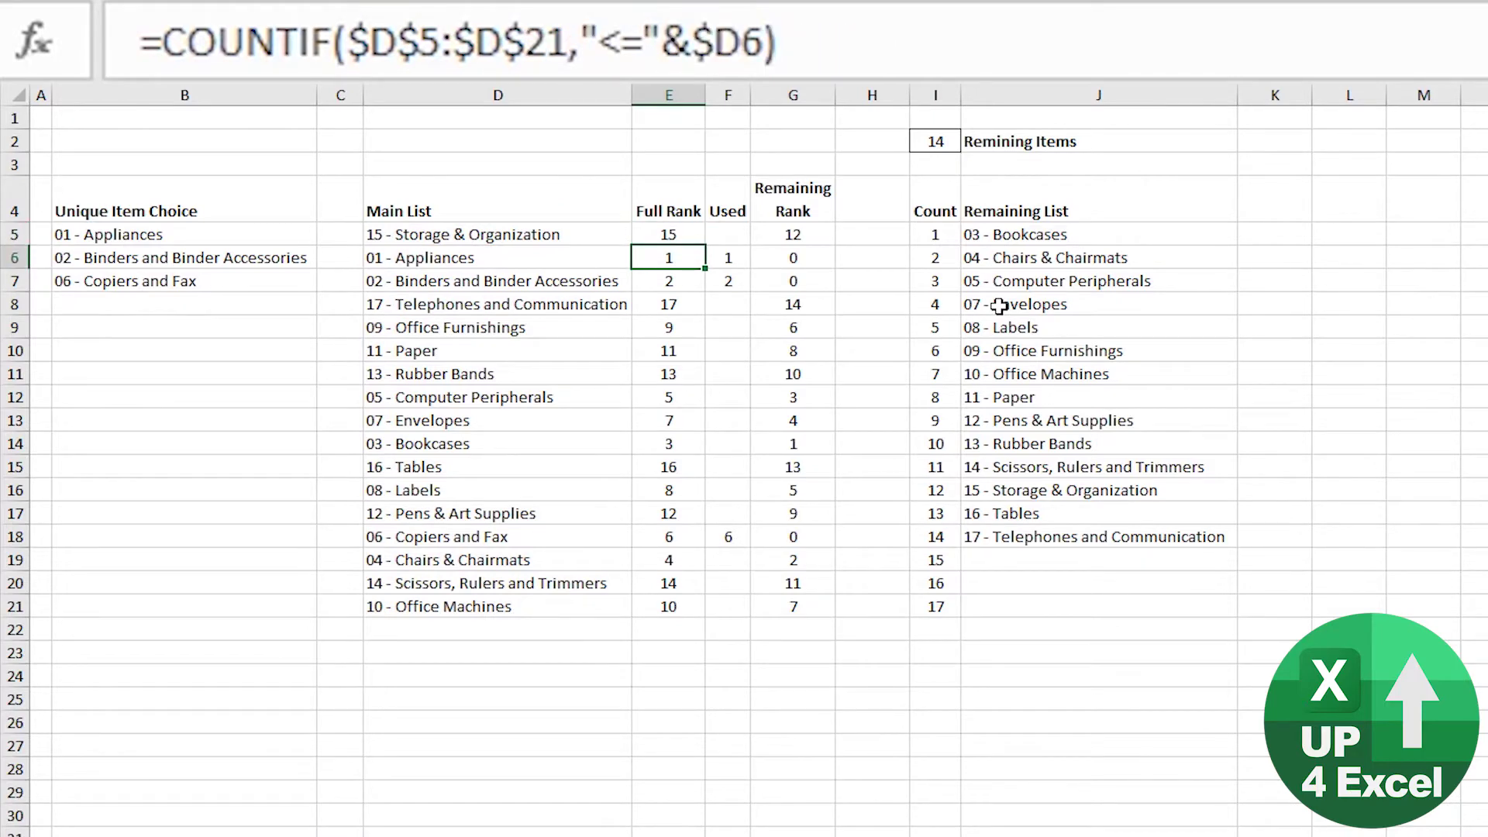
key("Down")
key("Left")
key("Left")
key("Right")
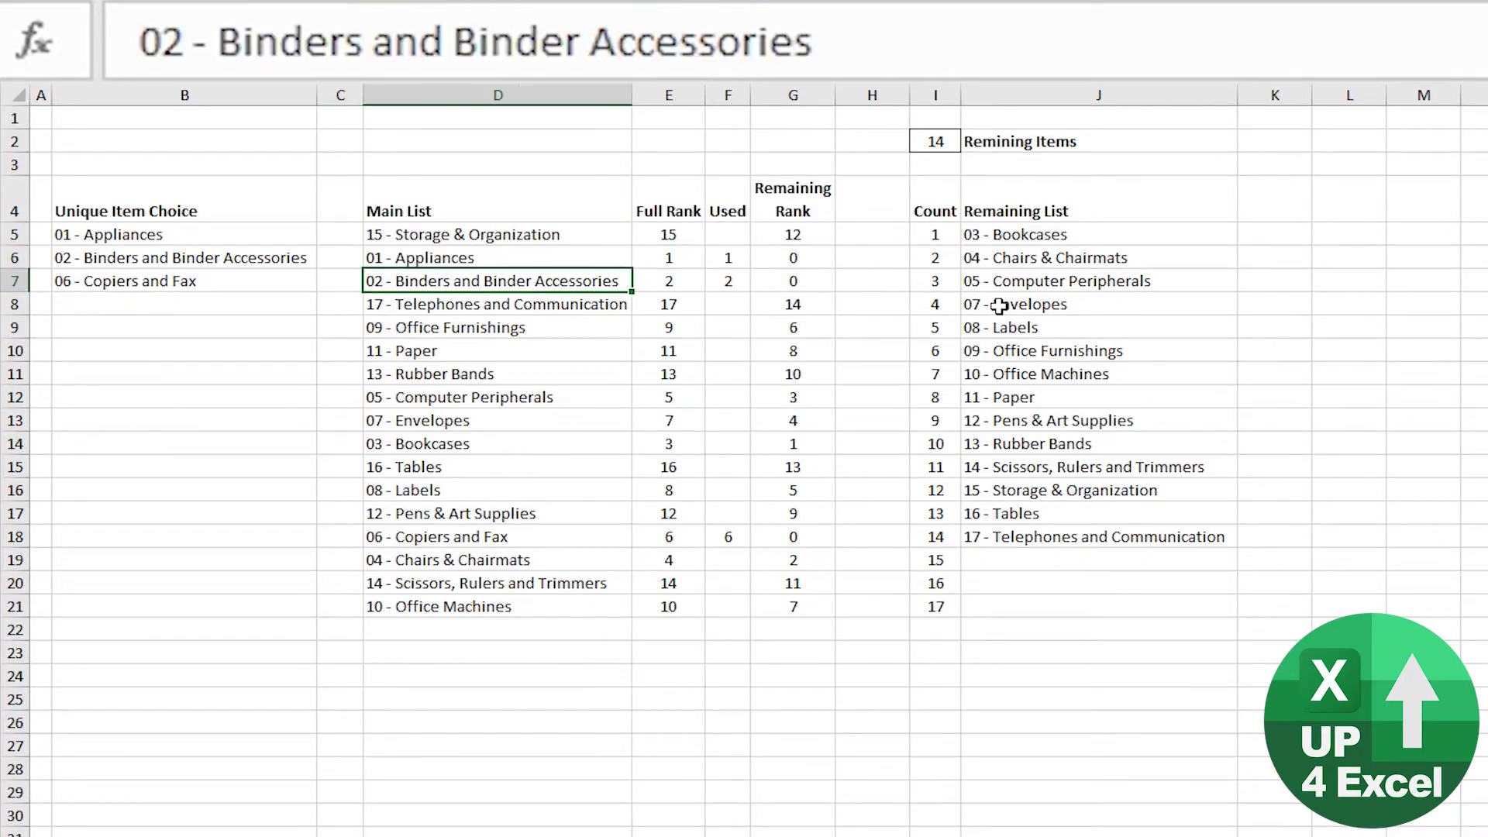
key("Right")
key("Down")
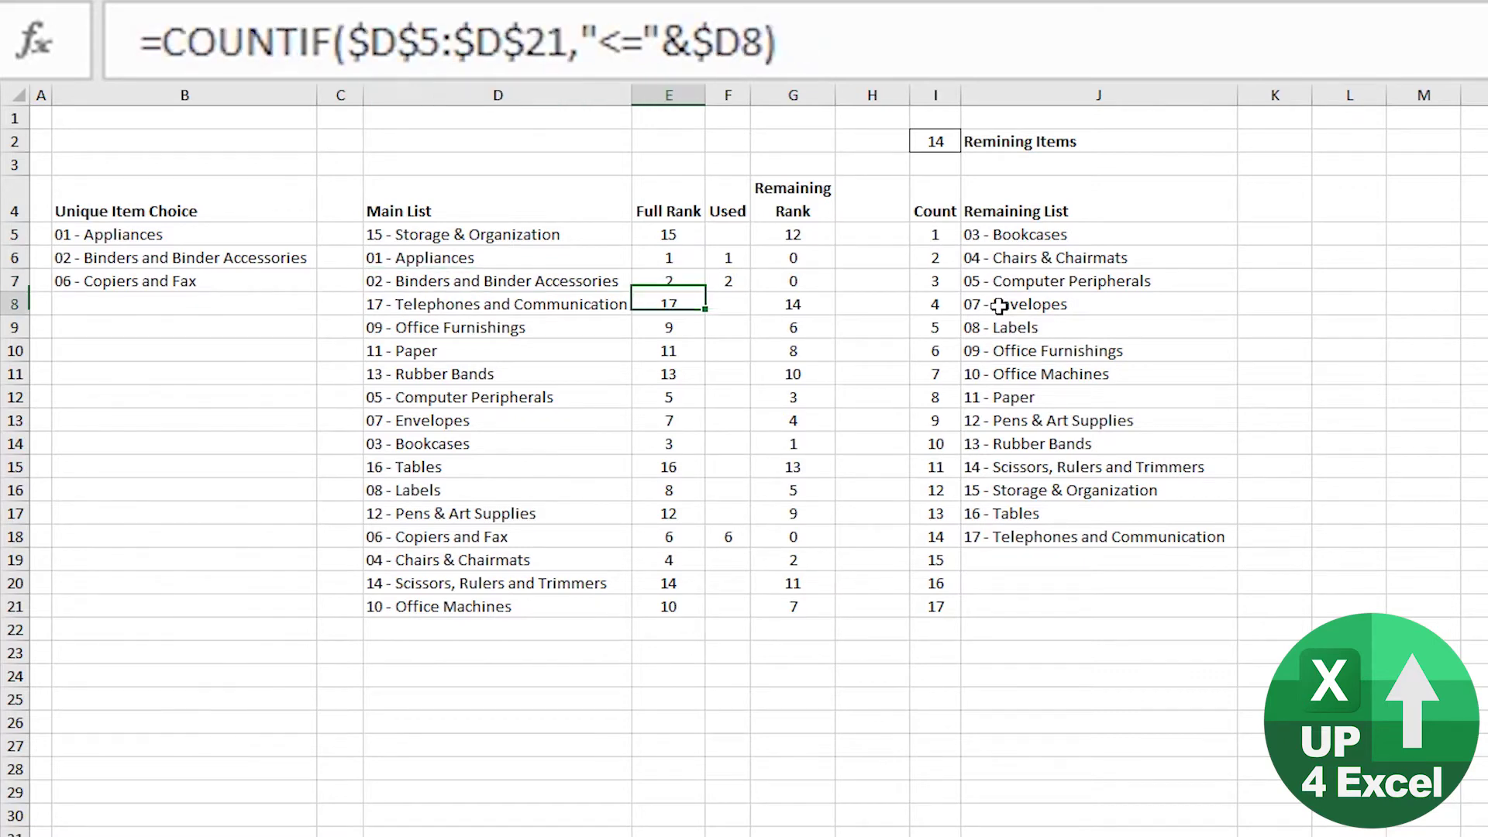
key("Down")
key("Down")
key("Down")
key("Down")
key("Down")
key("Down")
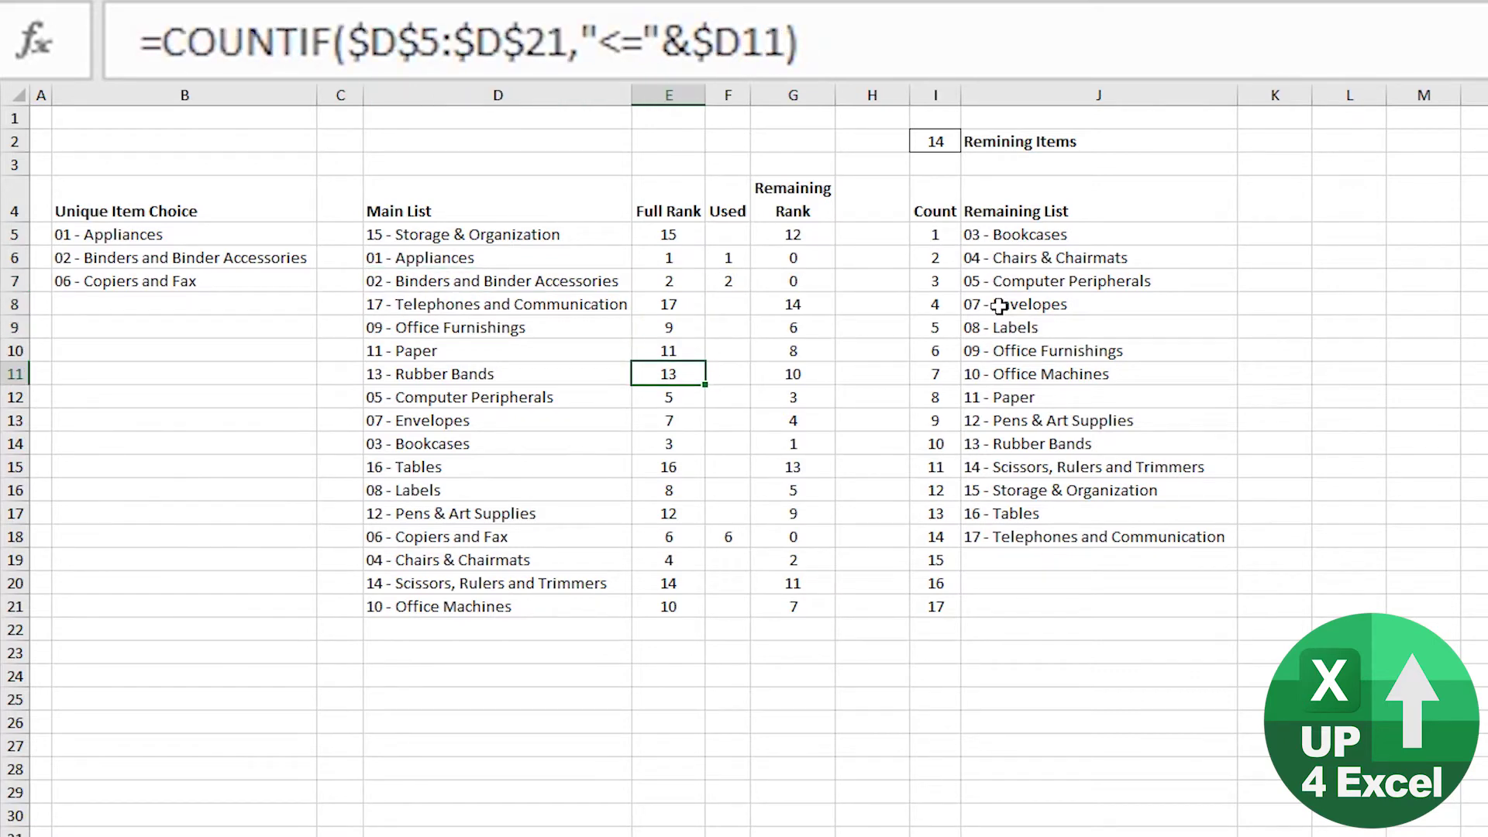
key("Down")
key("Down")
key("Down")
key("Down")
key("Down")
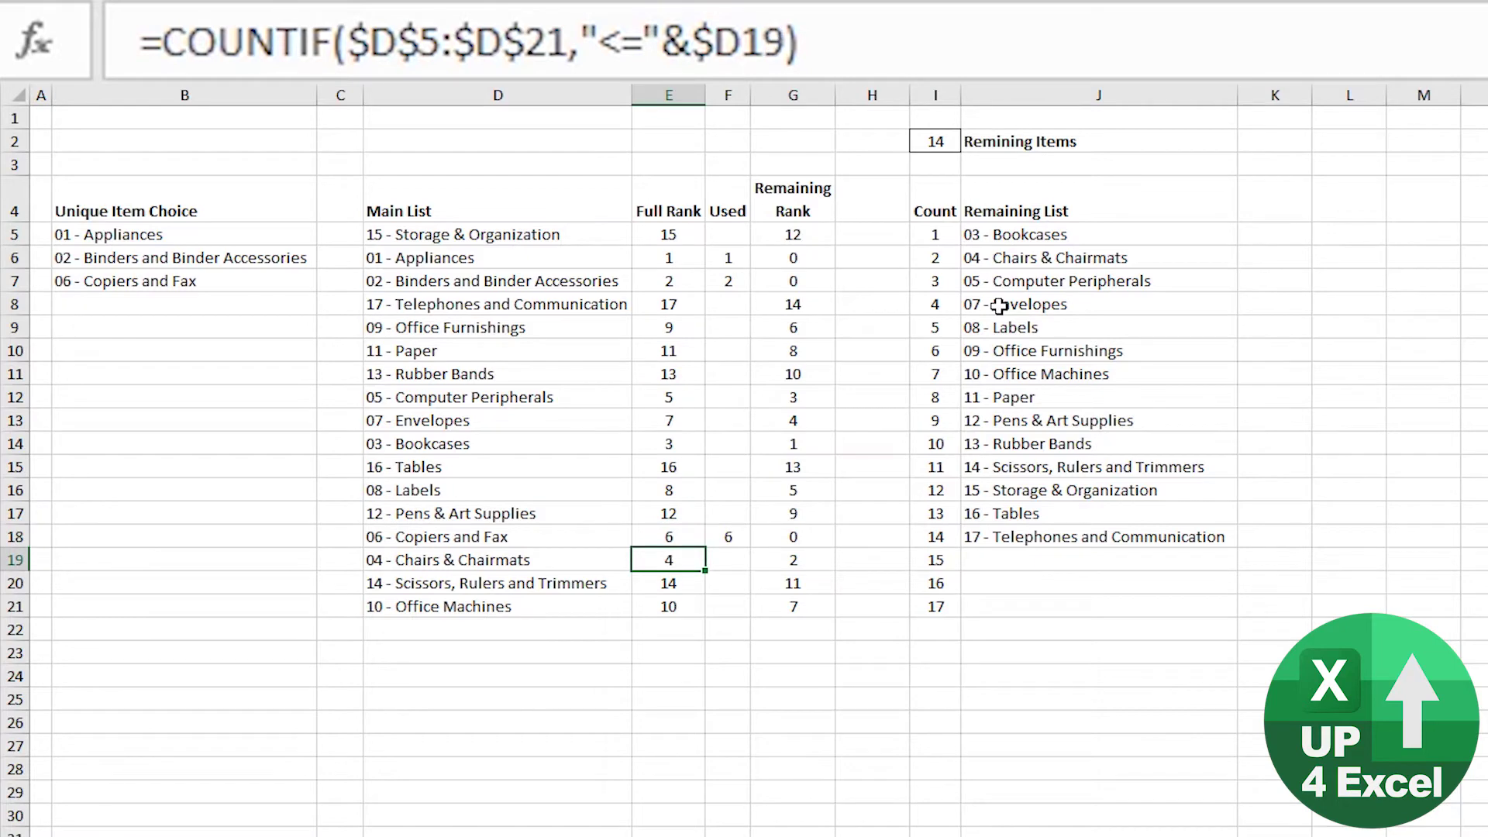
key("Down")
key("Up")
key("Up")
key("ctrl+Up")
key("Down")
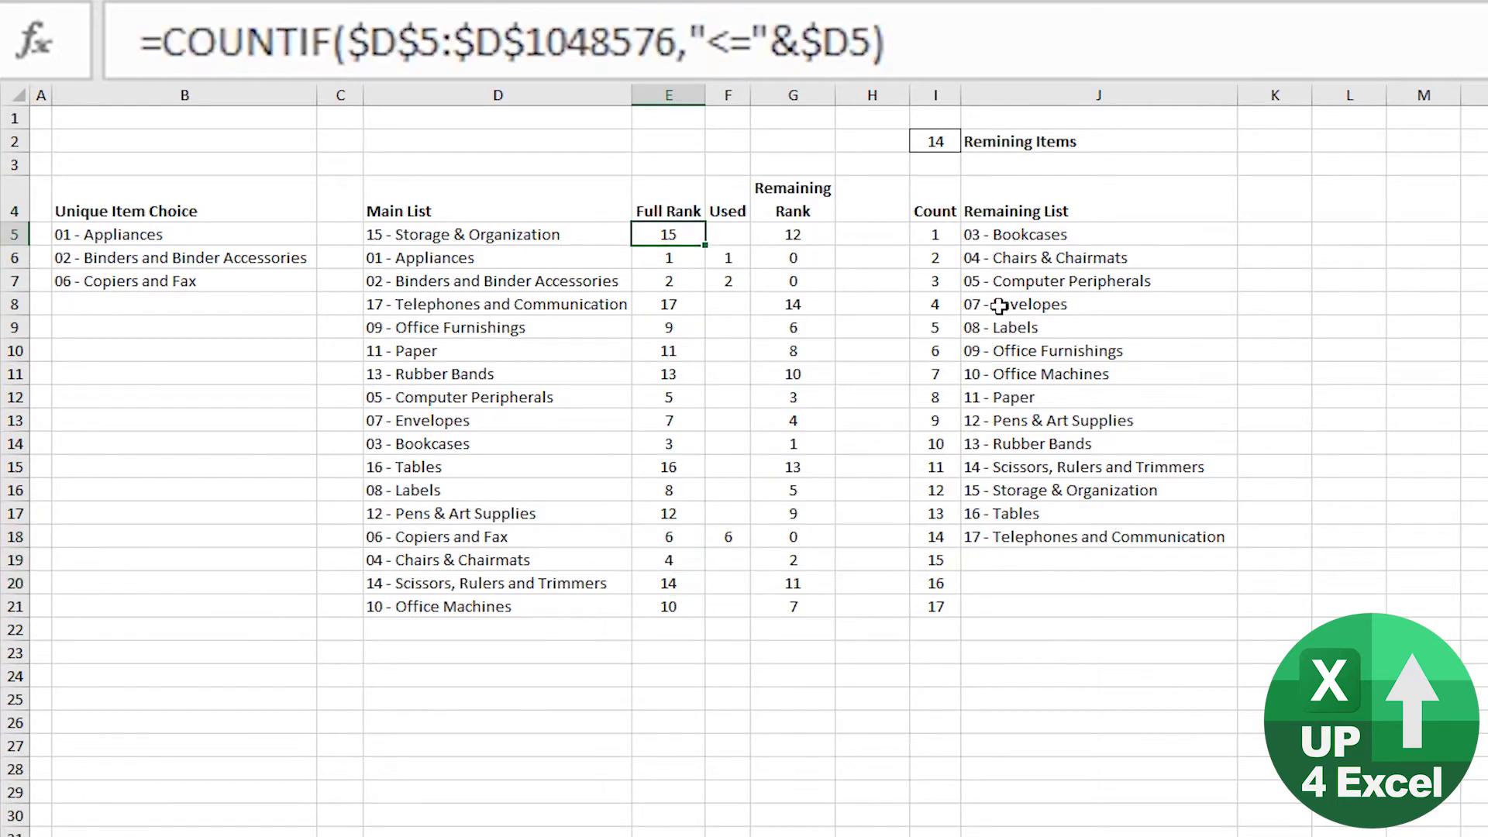
Commit E5 as =COUNTIF($D$5:$D$1048576,"<="&$D5), ranging to row 1048576
key("F2")
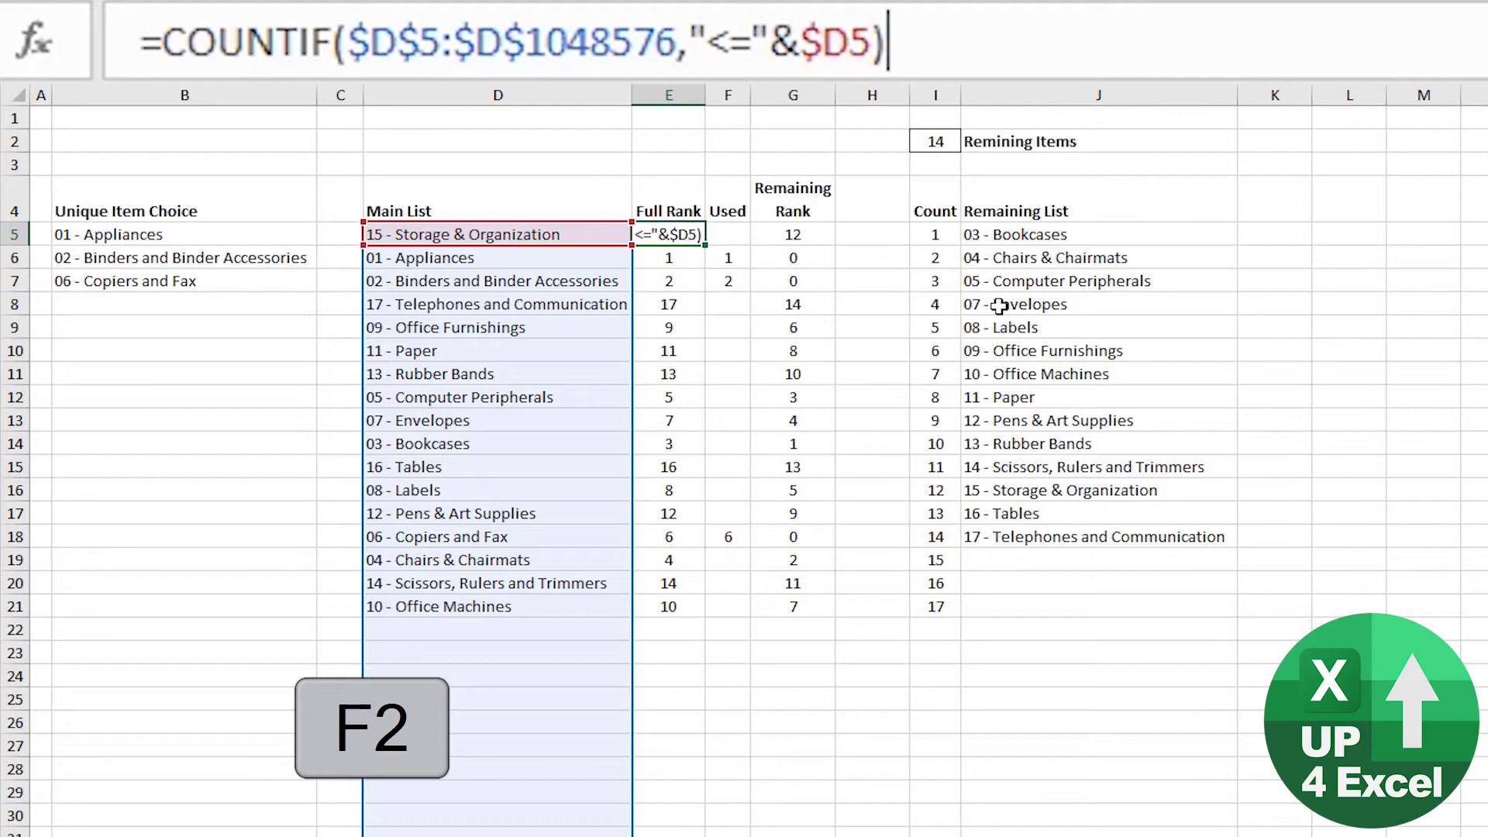
left_click_drag(568, 48, 676, 48)
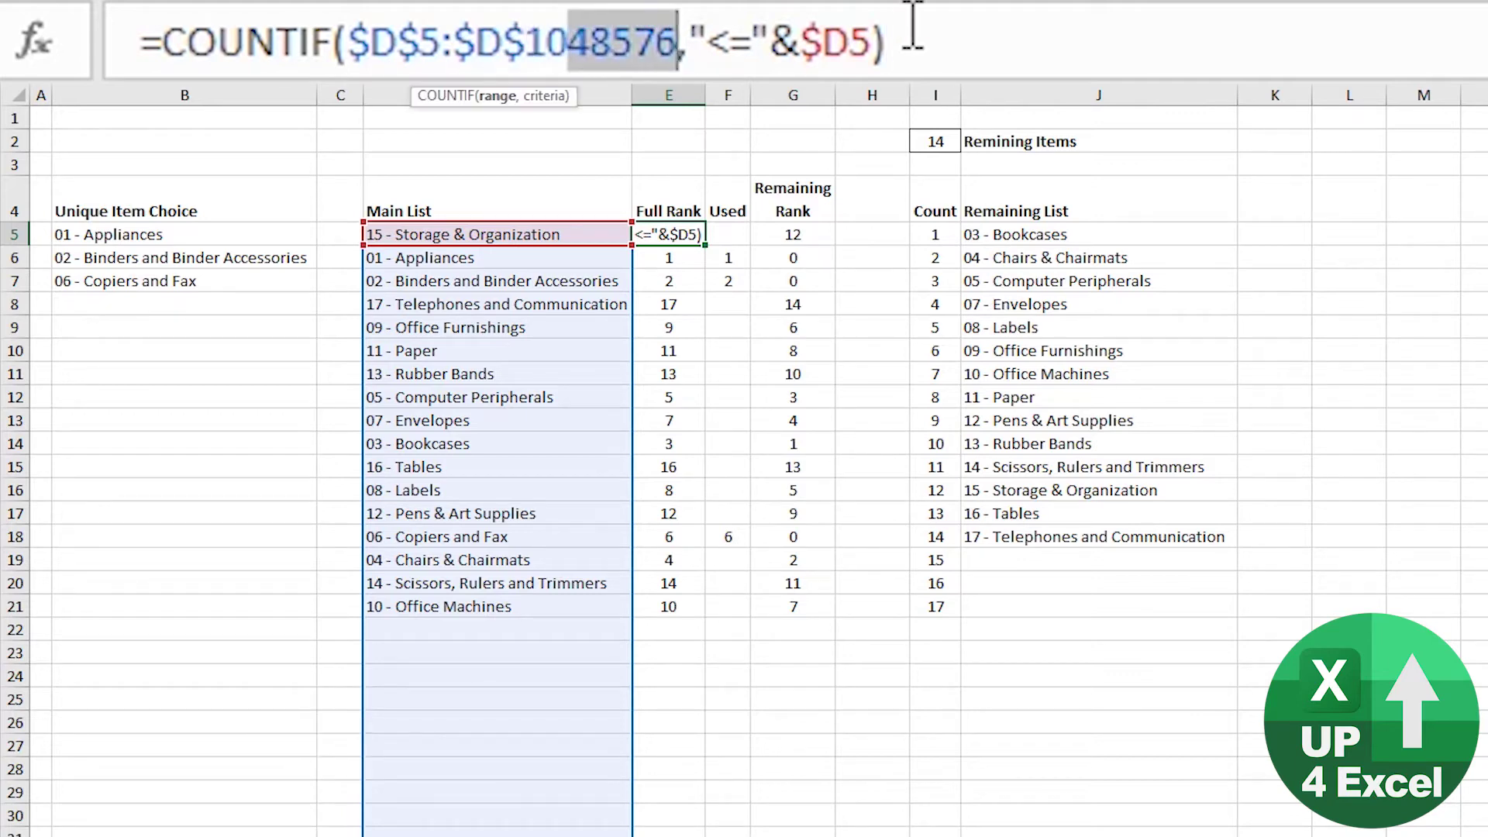
key("Return")
key("Up")
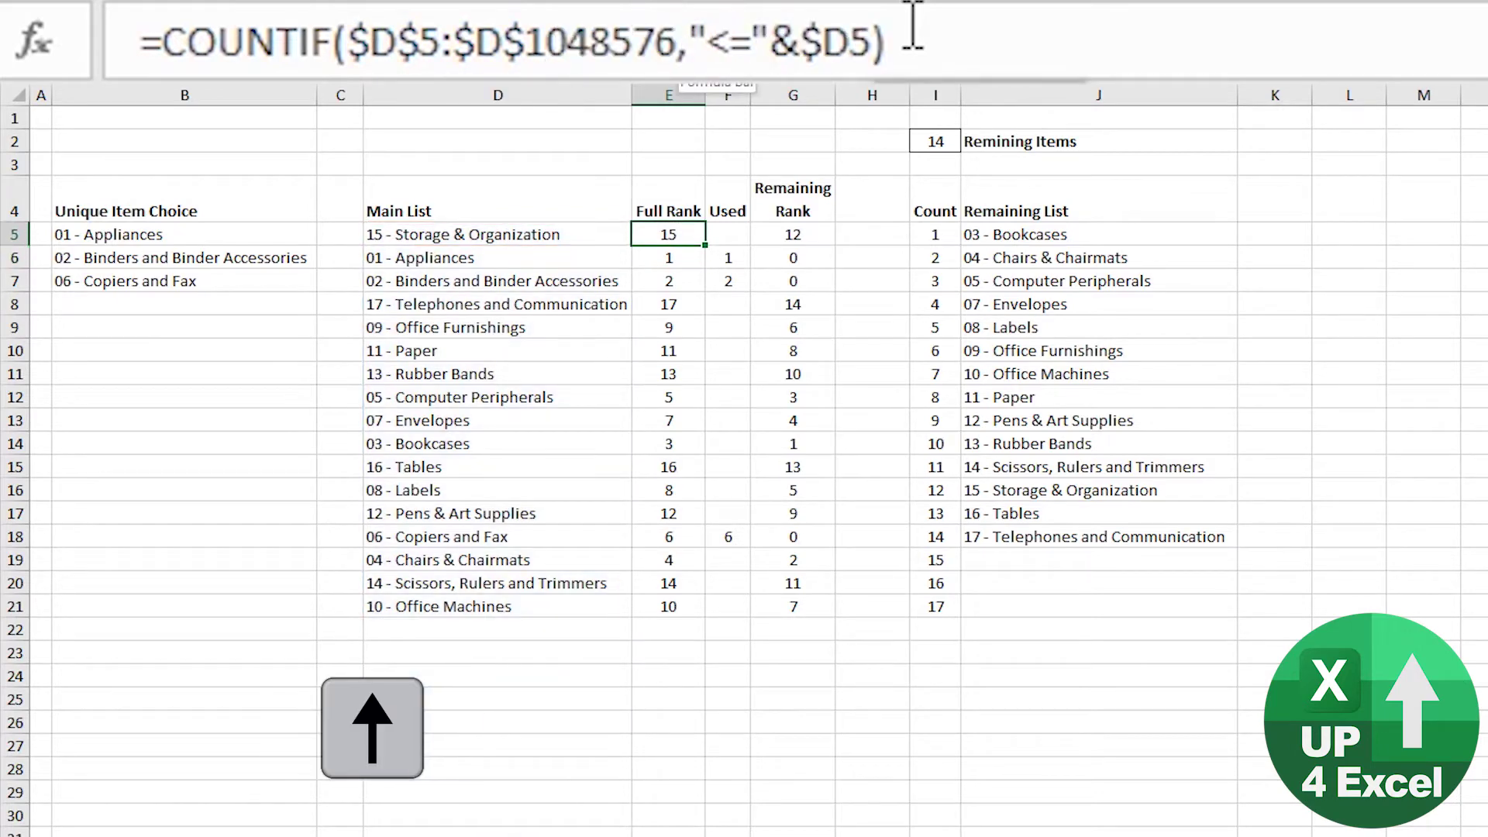
key("Down")
key("Up")
Copy E5's Full Rank formula down through E21
key("ctrl+c")
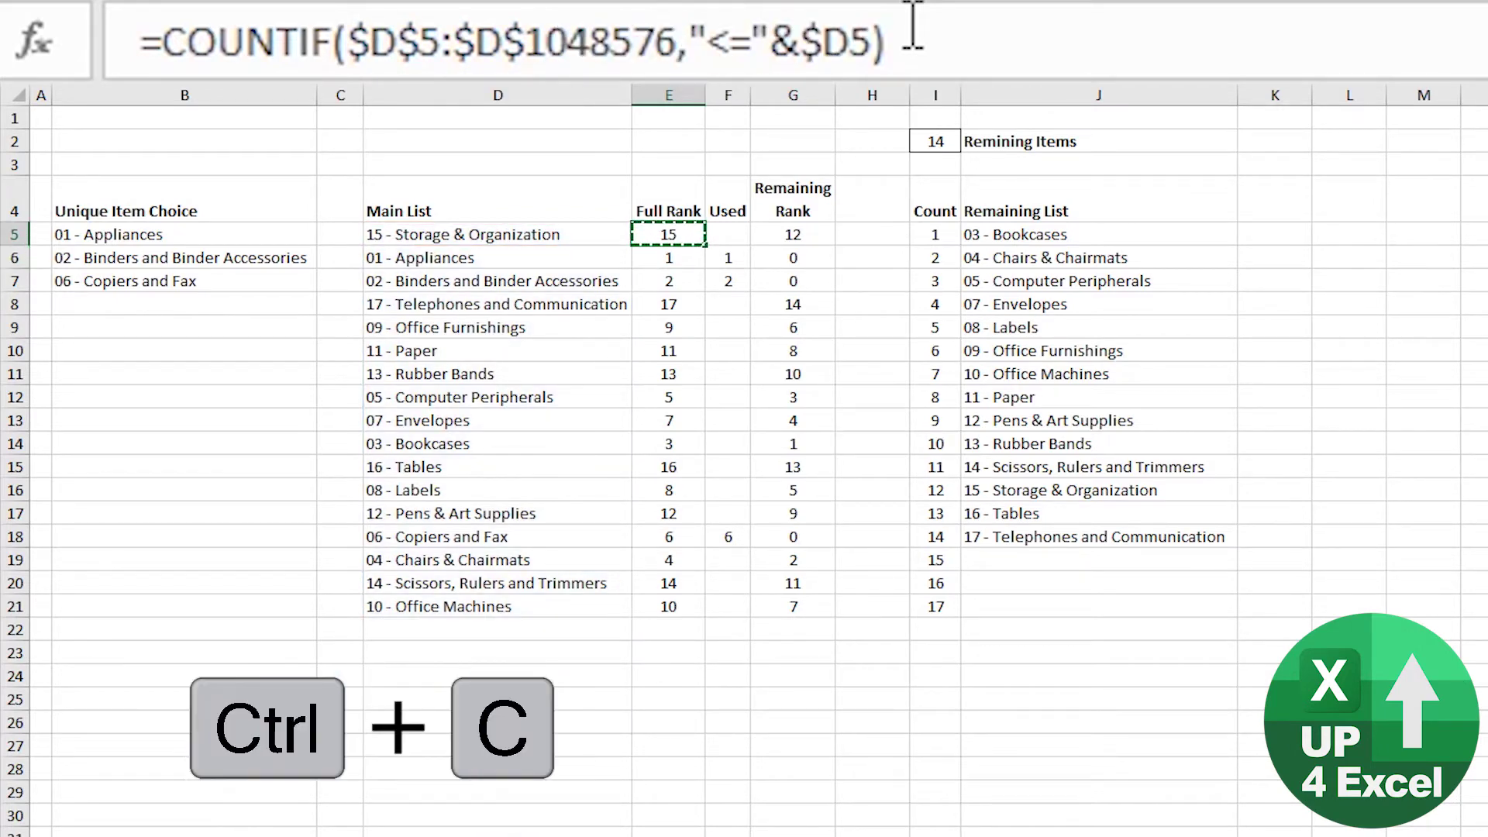
key("ctrl+shift+Down")
key("Return")
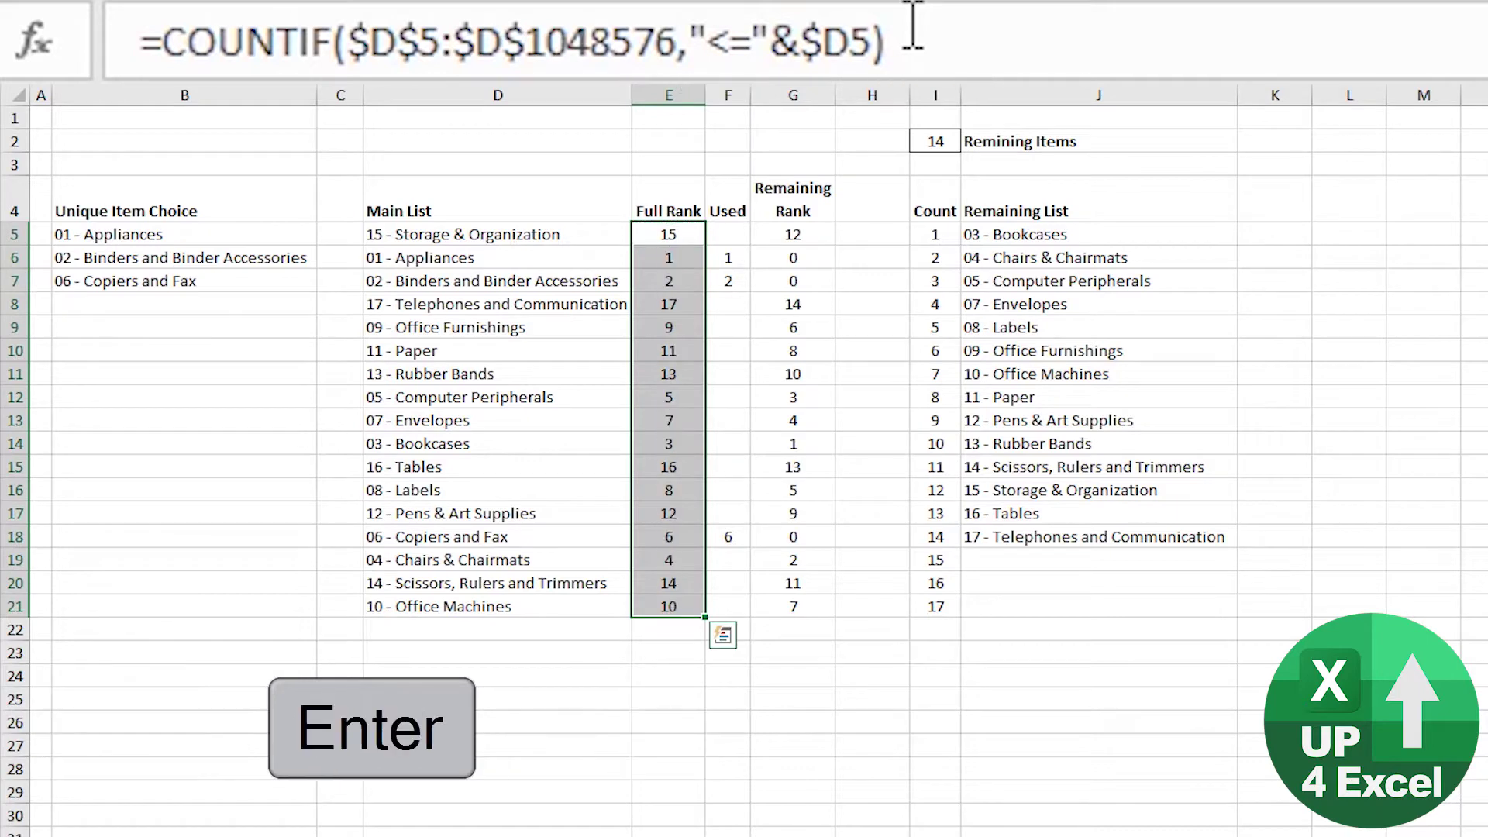
key("Up")
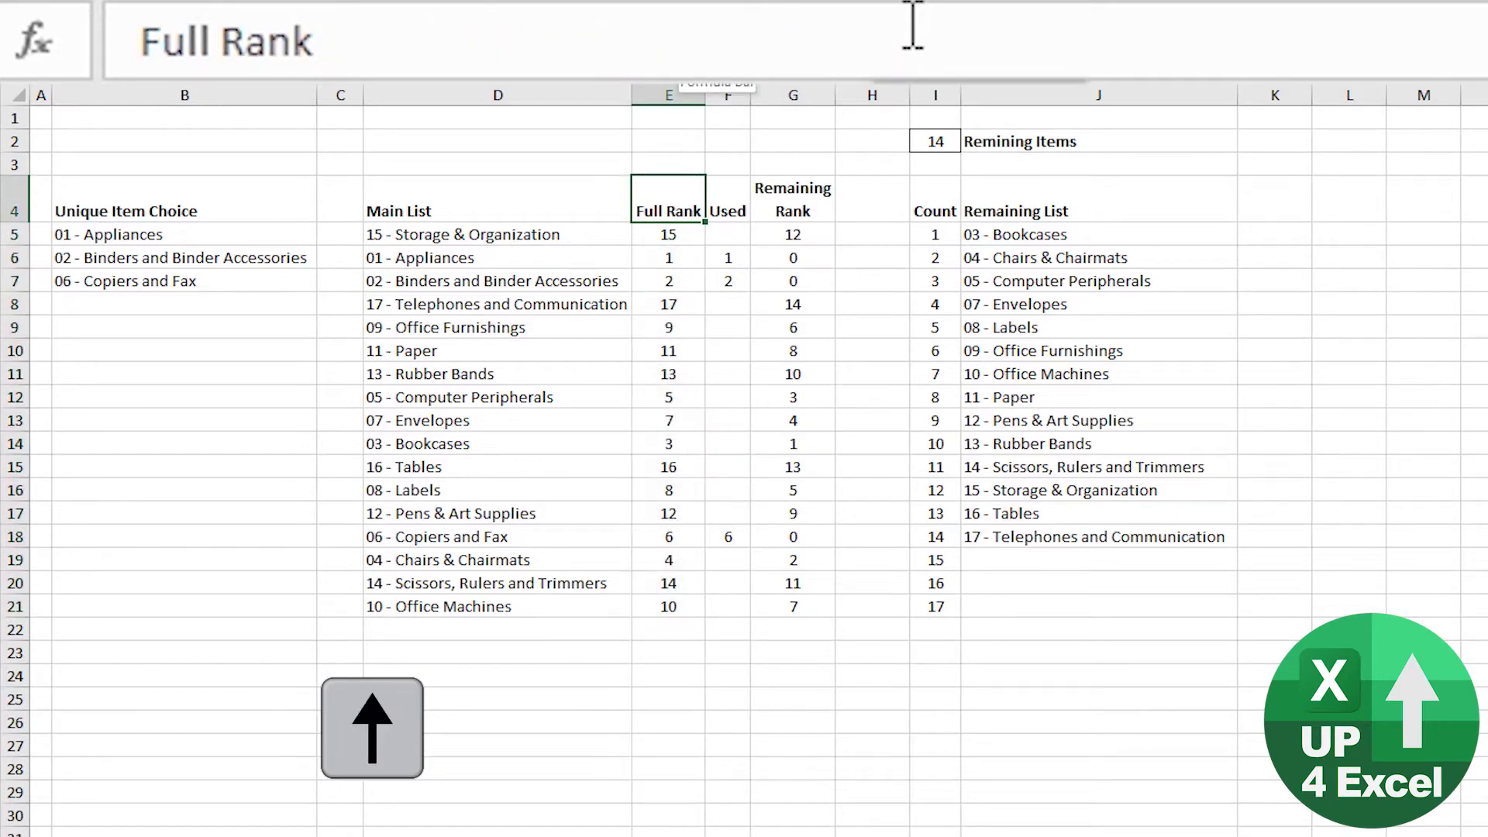
key("Down")
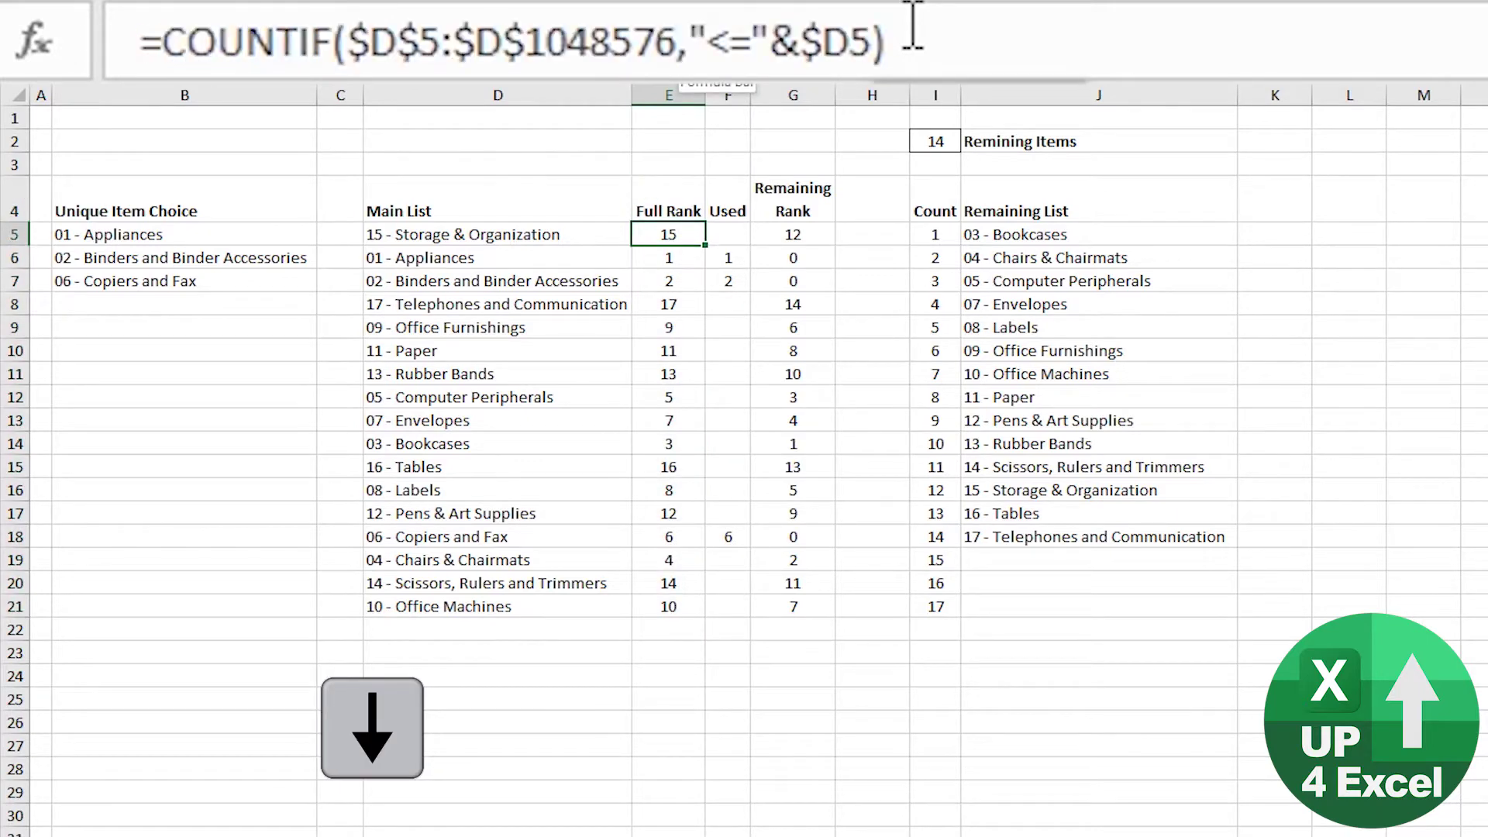
left_click(733, 234)
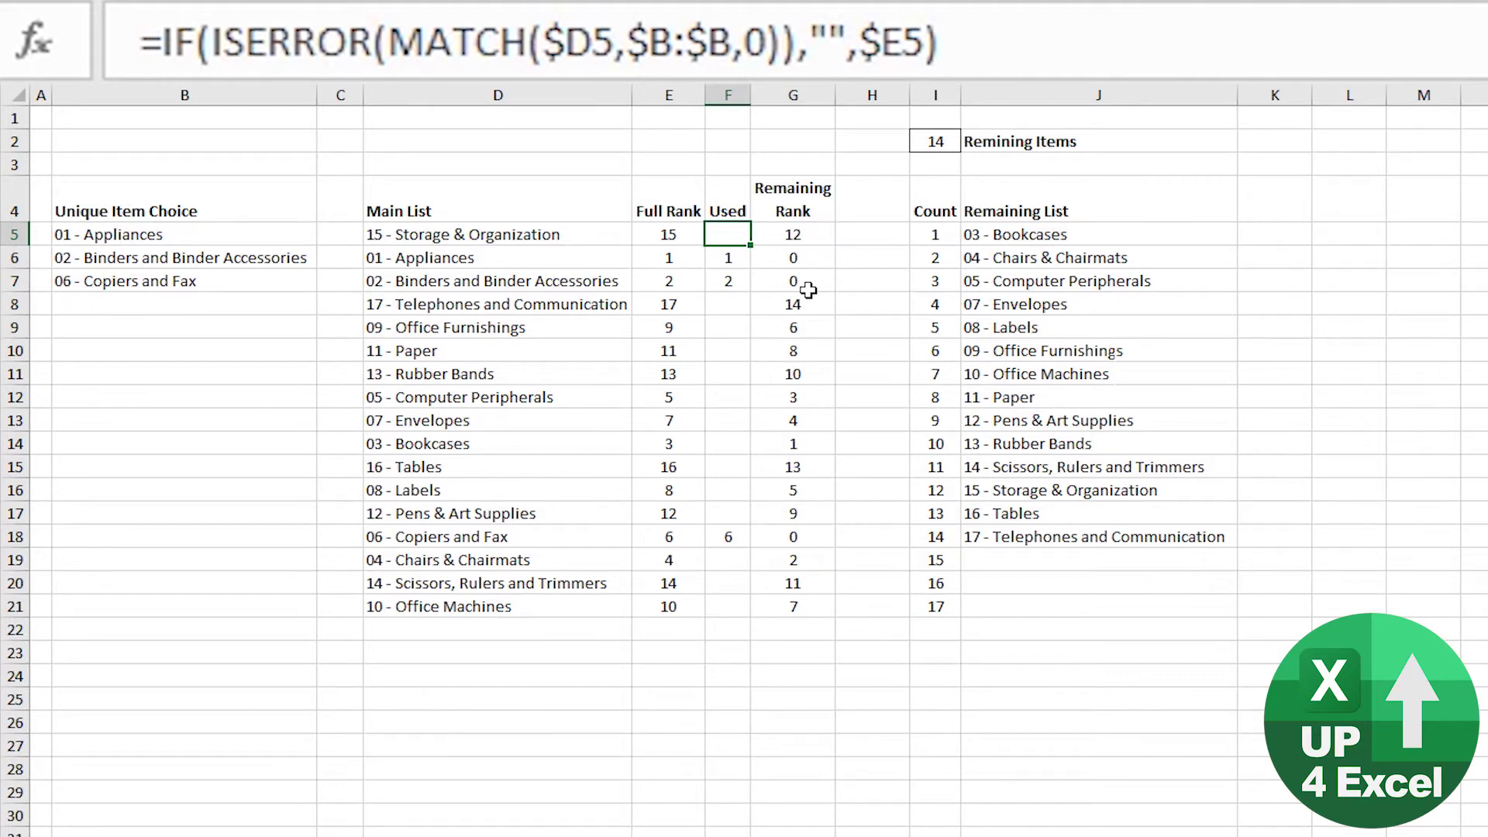
key("F2")
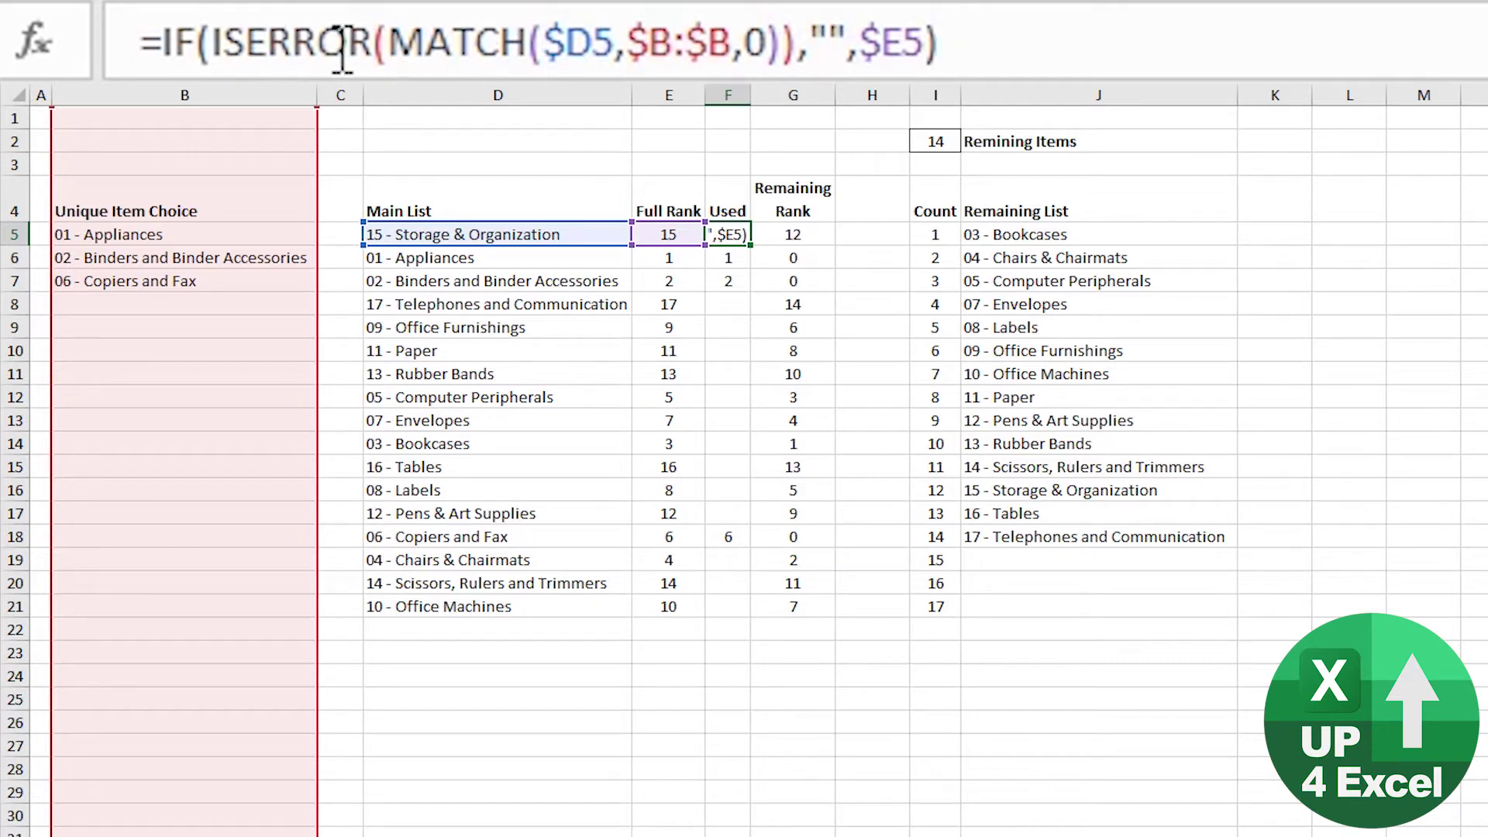
left_click_drag(393, 38, 784, 40)
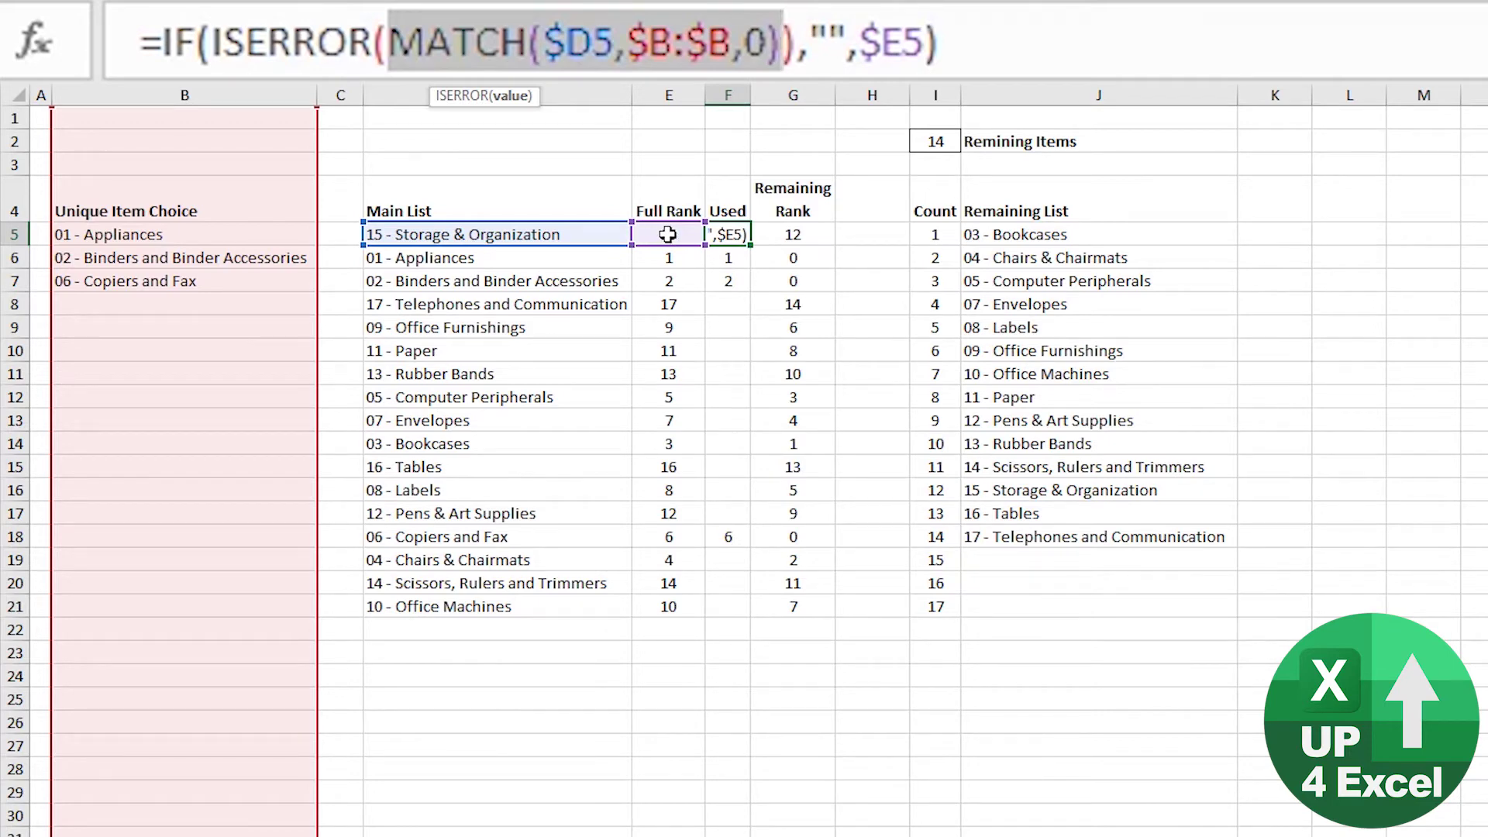
key("Return")
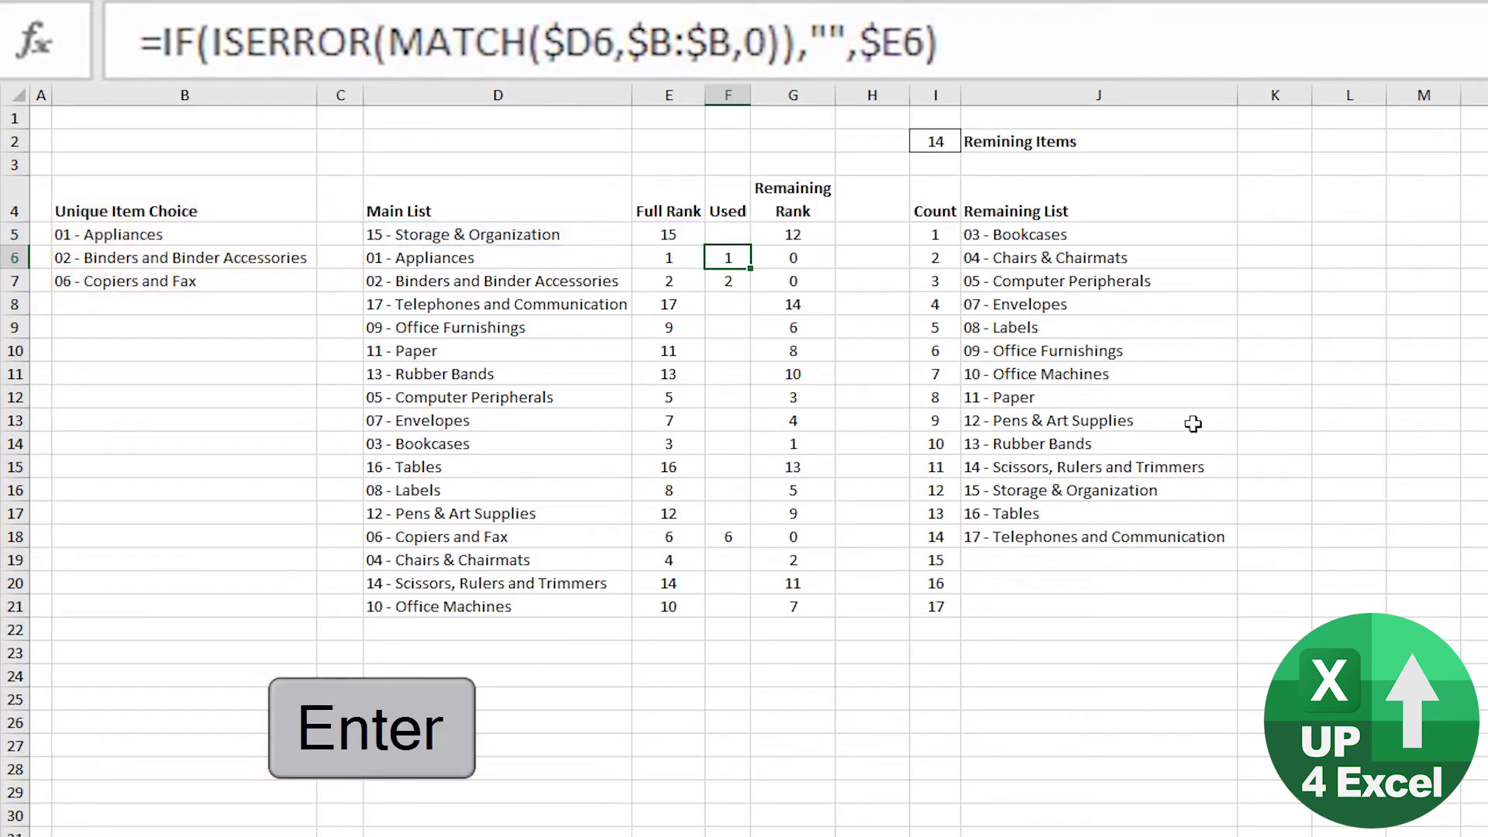
key("F2")
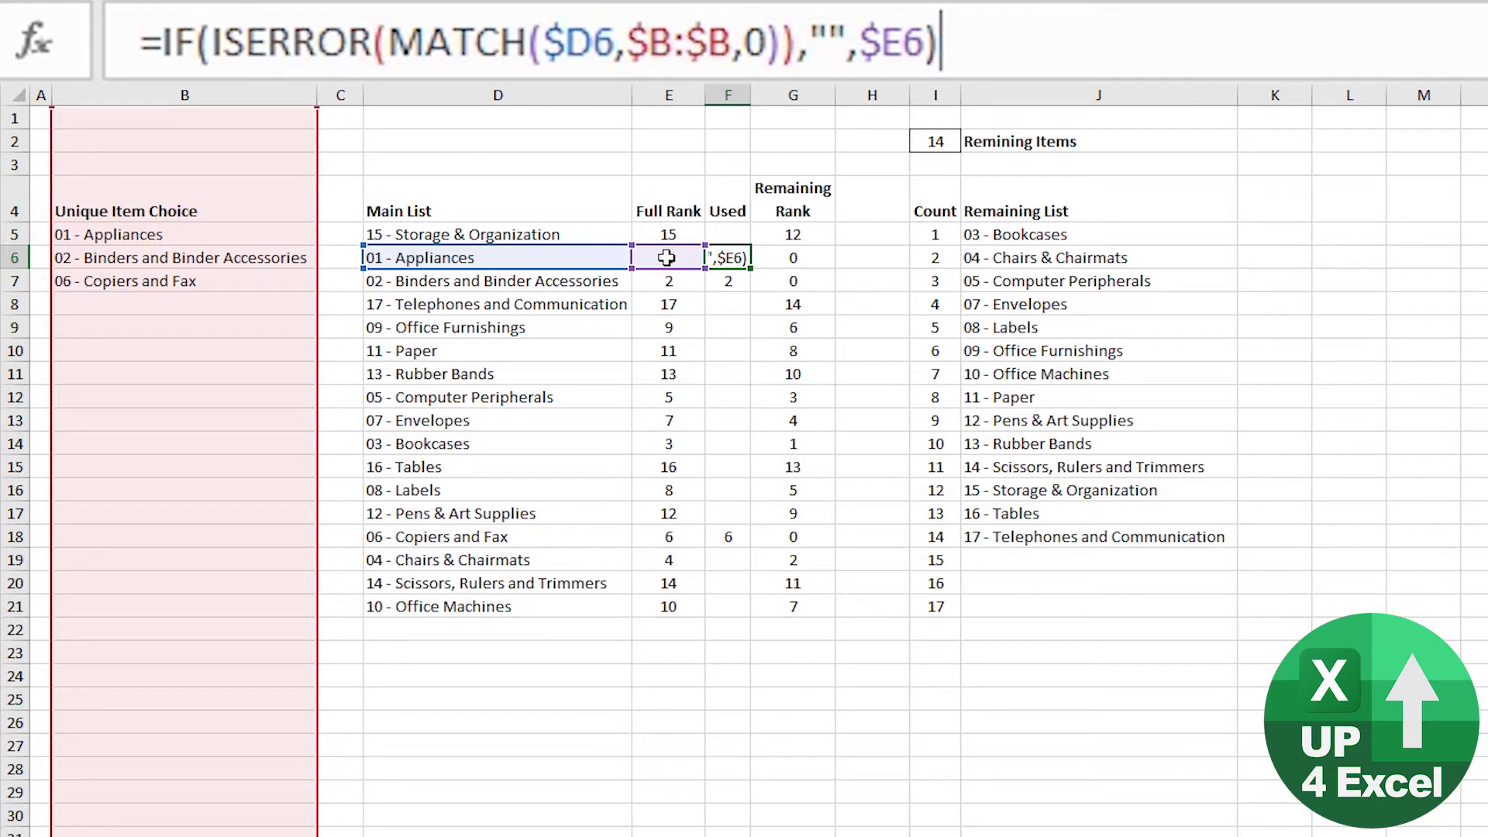
key("Return")
key("Up")
key("Right")
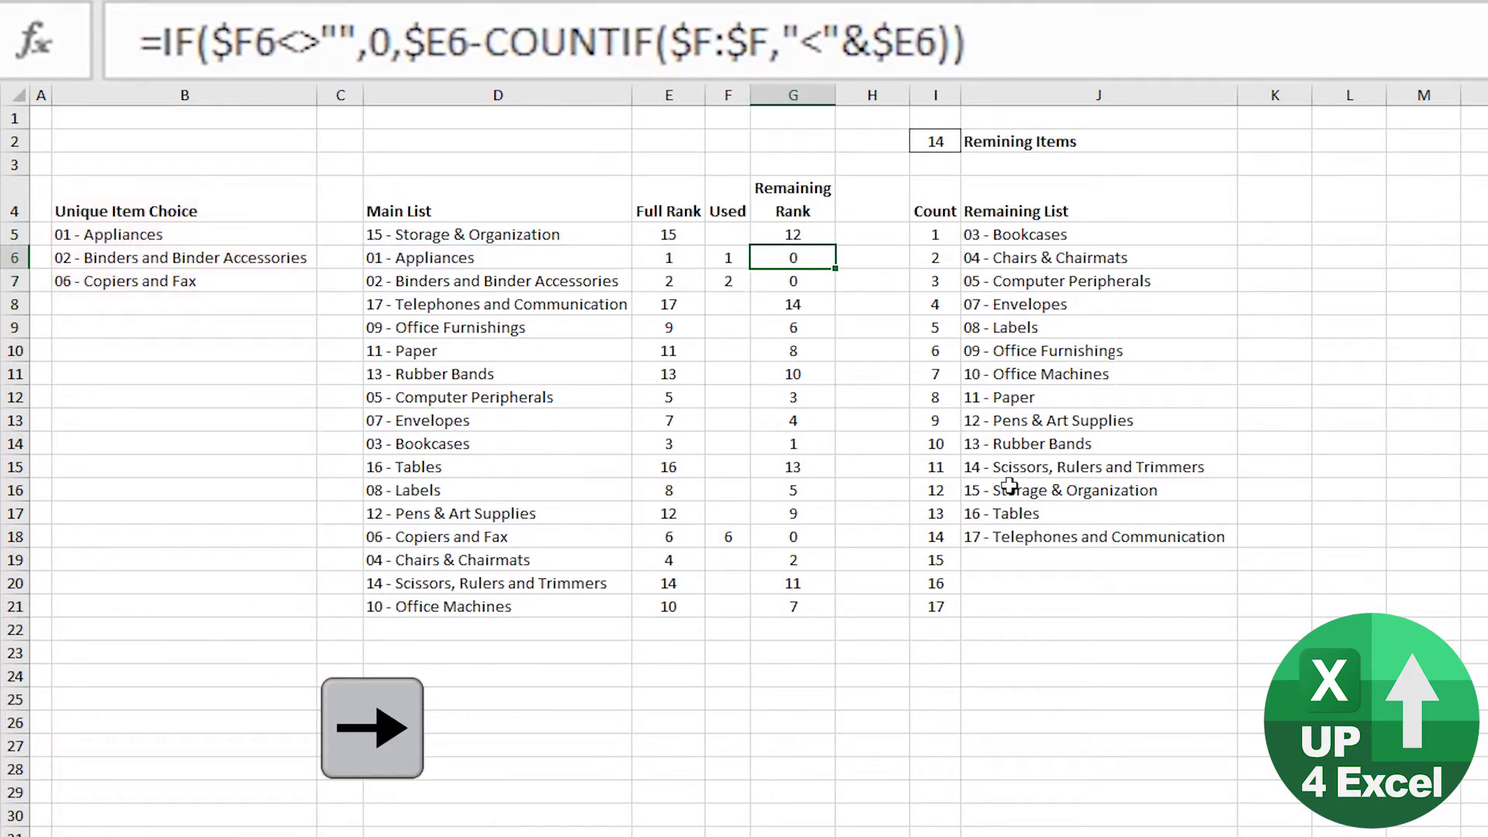
key("ctrl+Up")
key("Down")
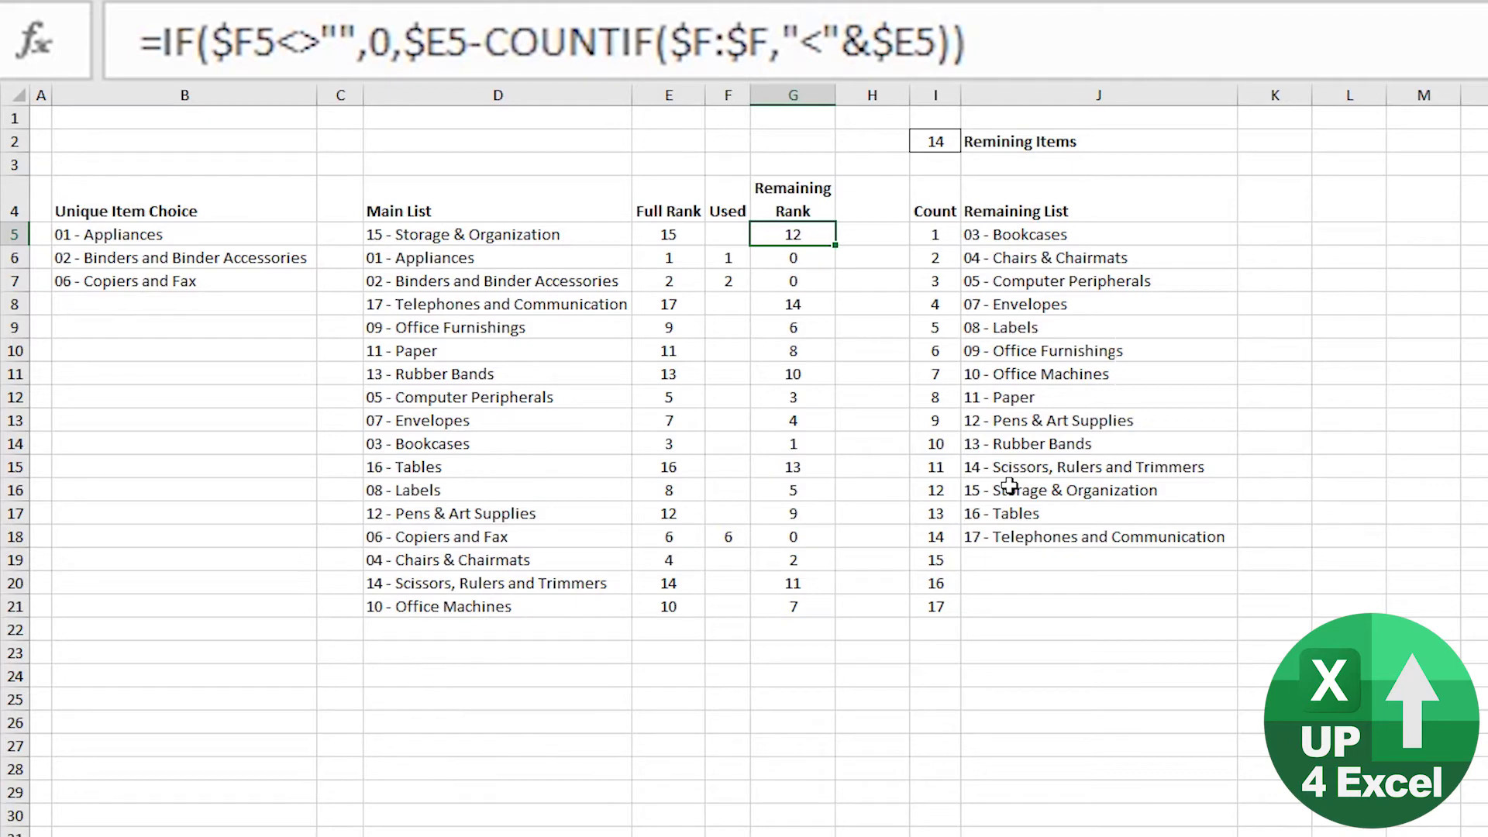
key("F2")
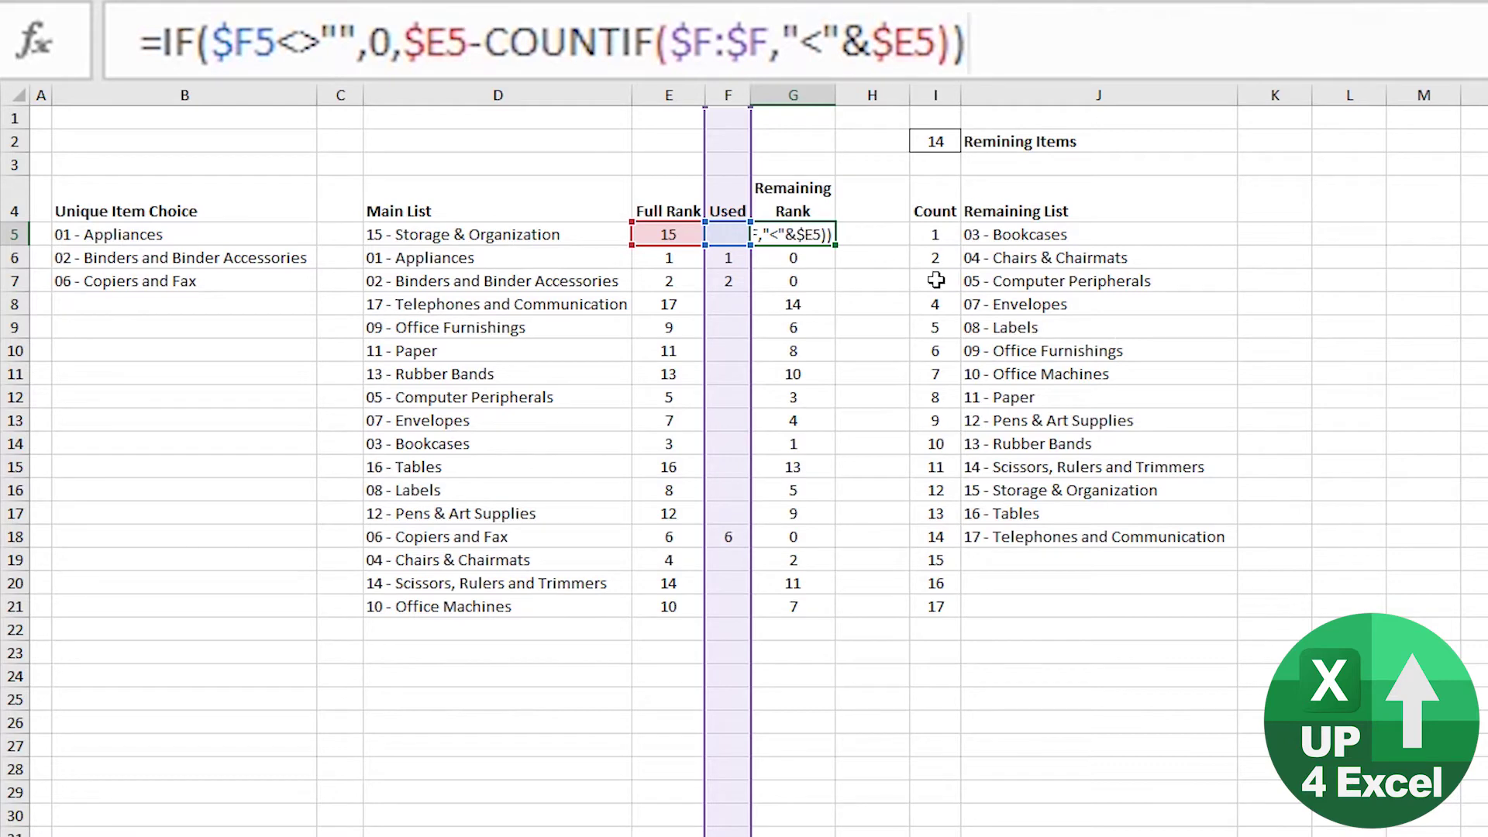
key("Return")
key("Down")
key("Down")
key("Down")
key("Down")
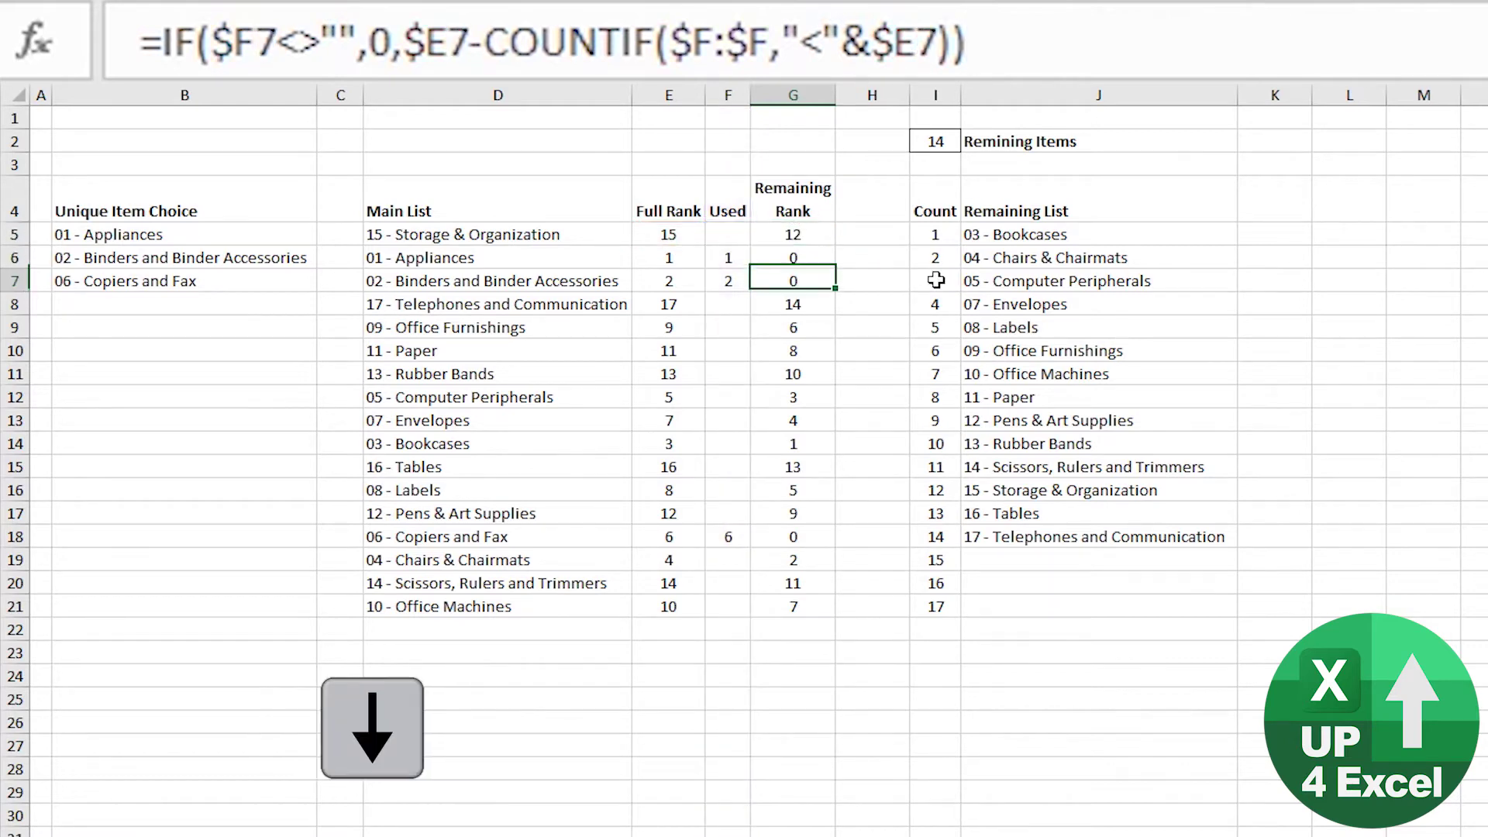
key("Down")
key("Down")
key("F2")
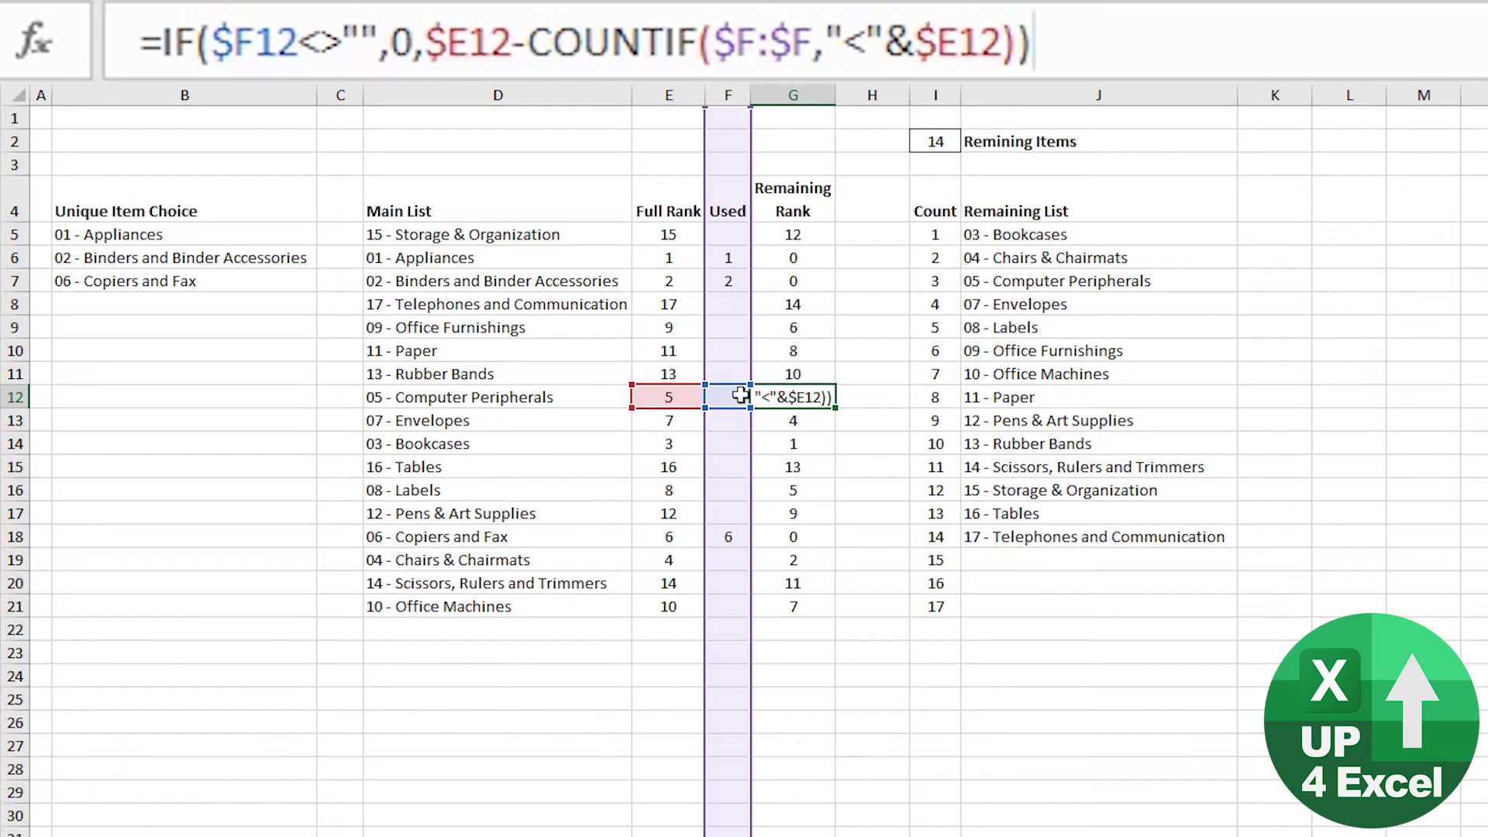
key("Return")
key("Down")
key("Down")
key("Down")
key("Down")
key("Down")
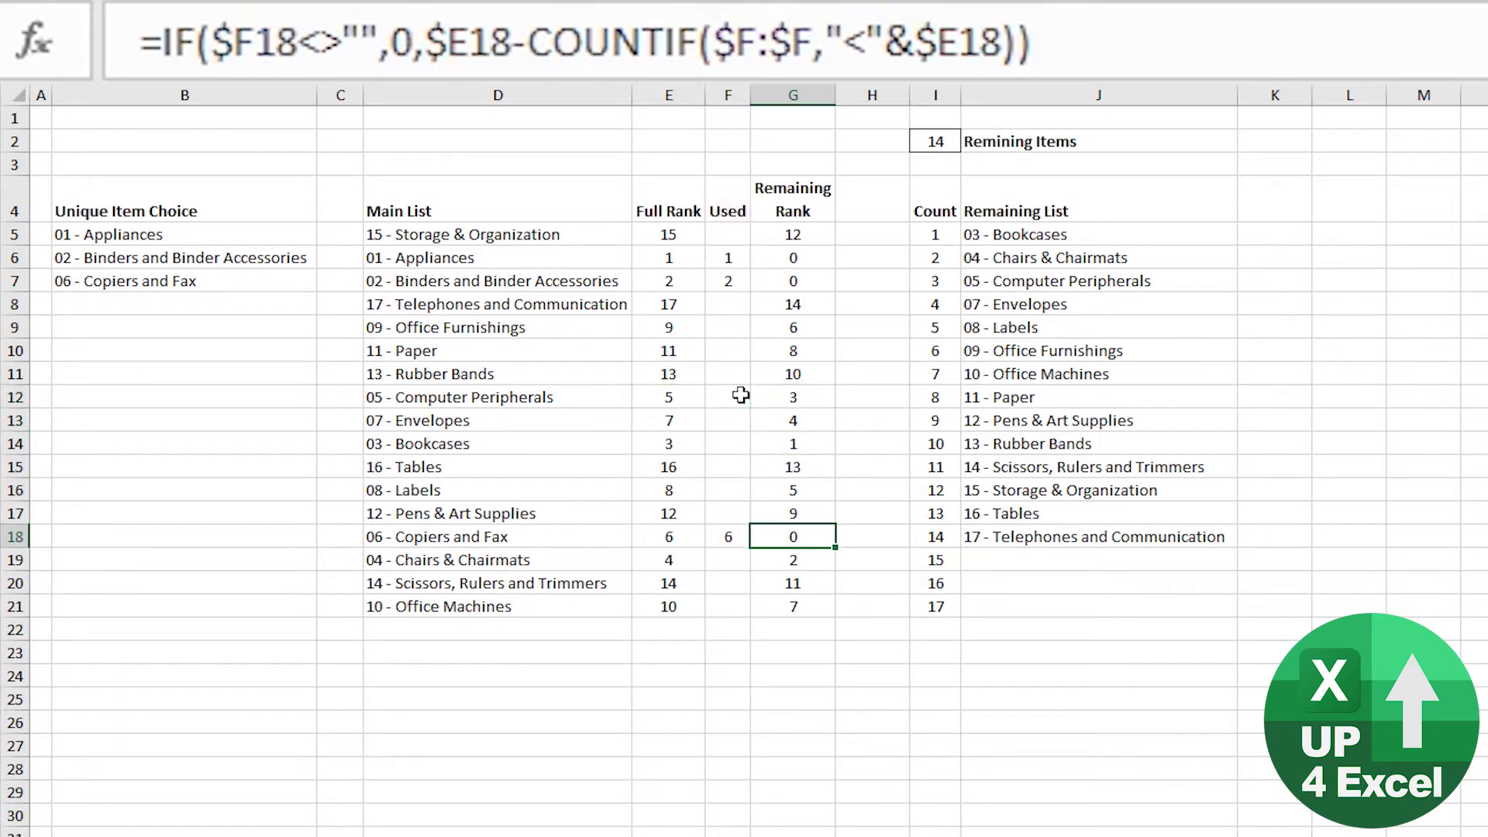
key("Up")
key("Up")
key("Up")
key("Up")
key("Up")
key("Up")
key("Up")
key("Up")
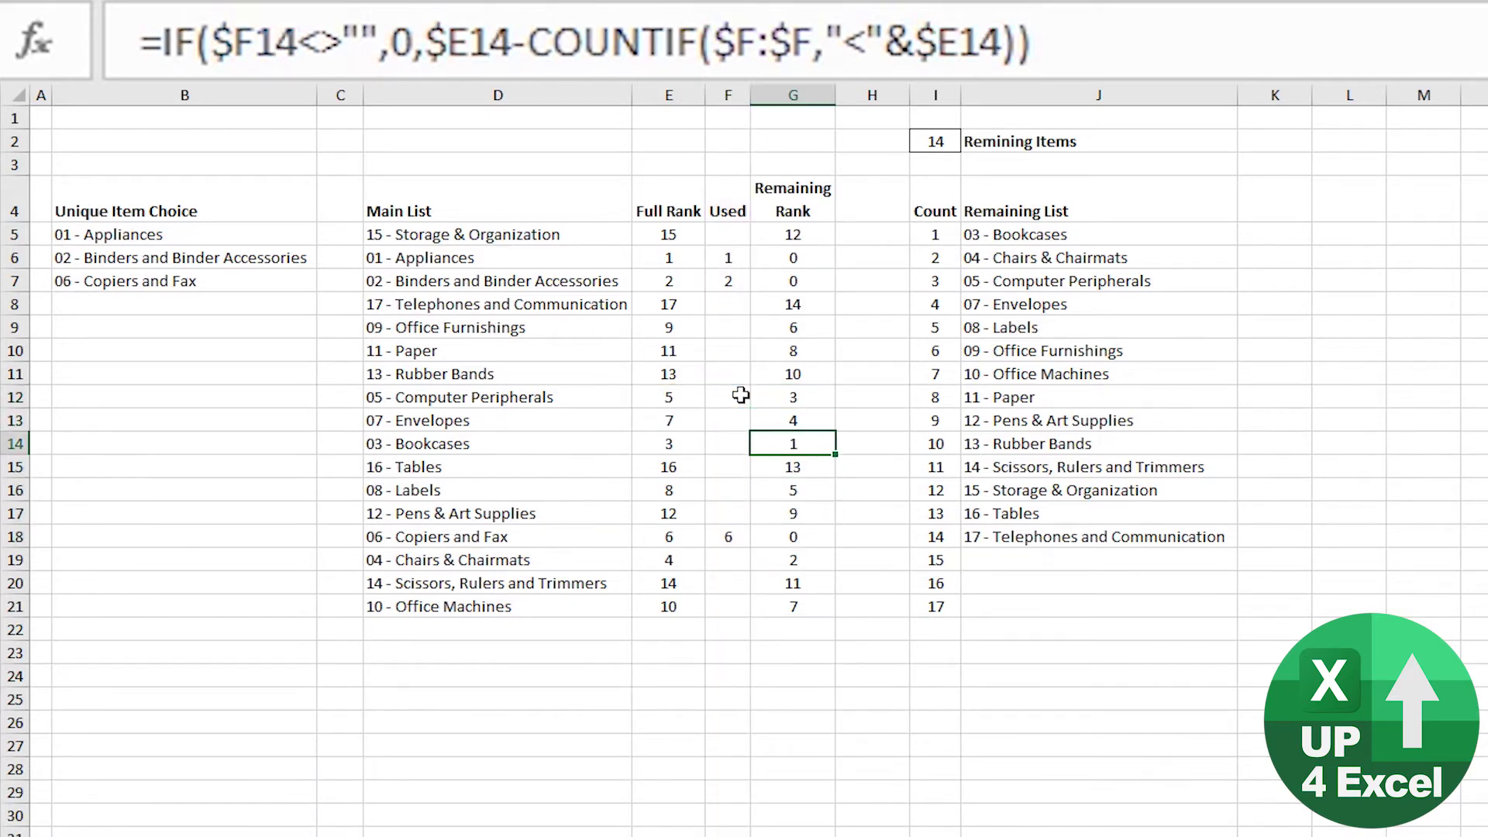
key("Up")
key("Up")
key("Up")
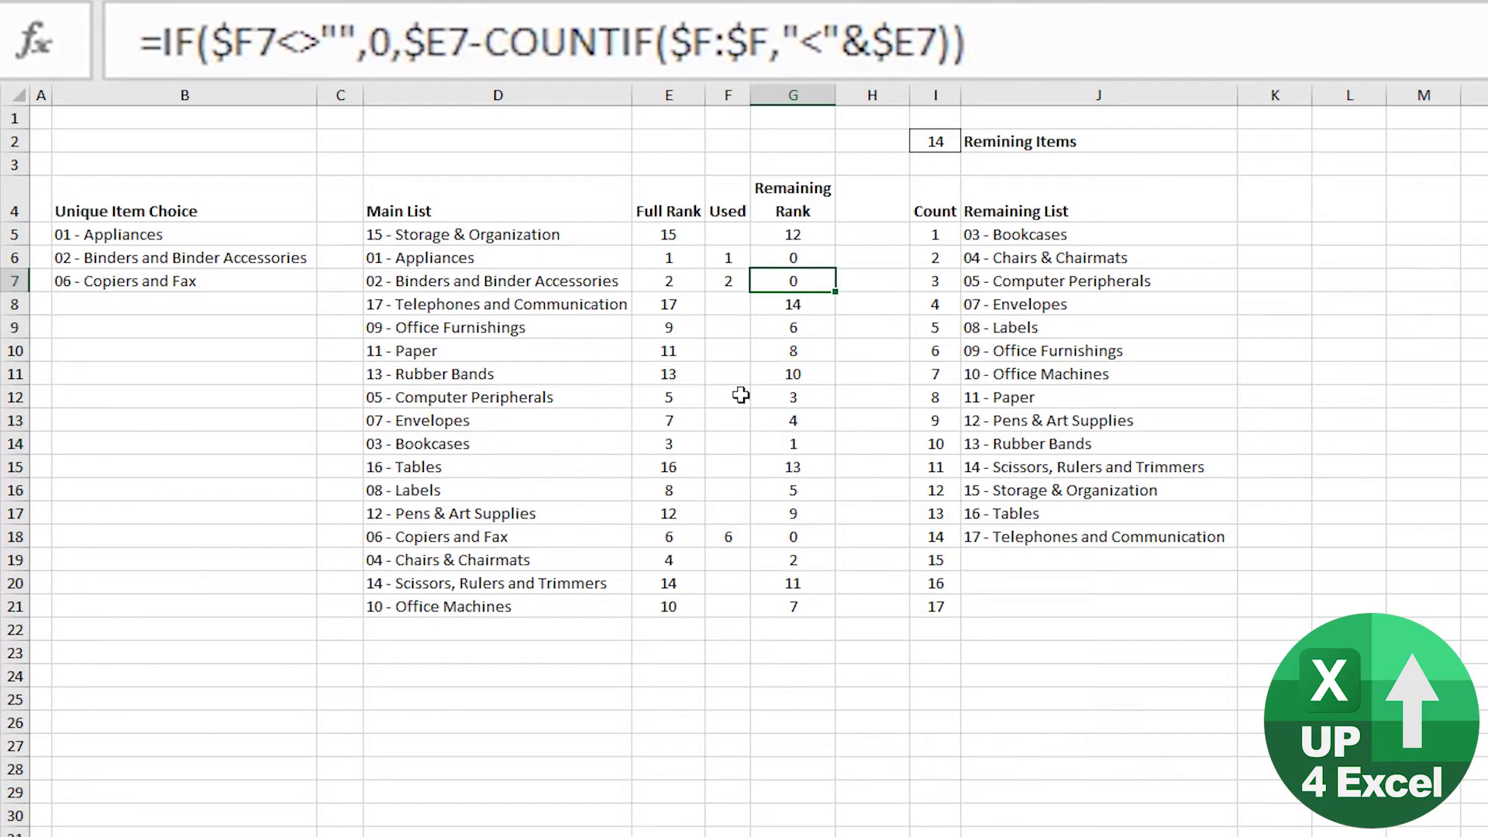
Set B8 to 04 - Chairs & Chairmats from its drop-down
left_click(219, 305)
left_click(328, 305)
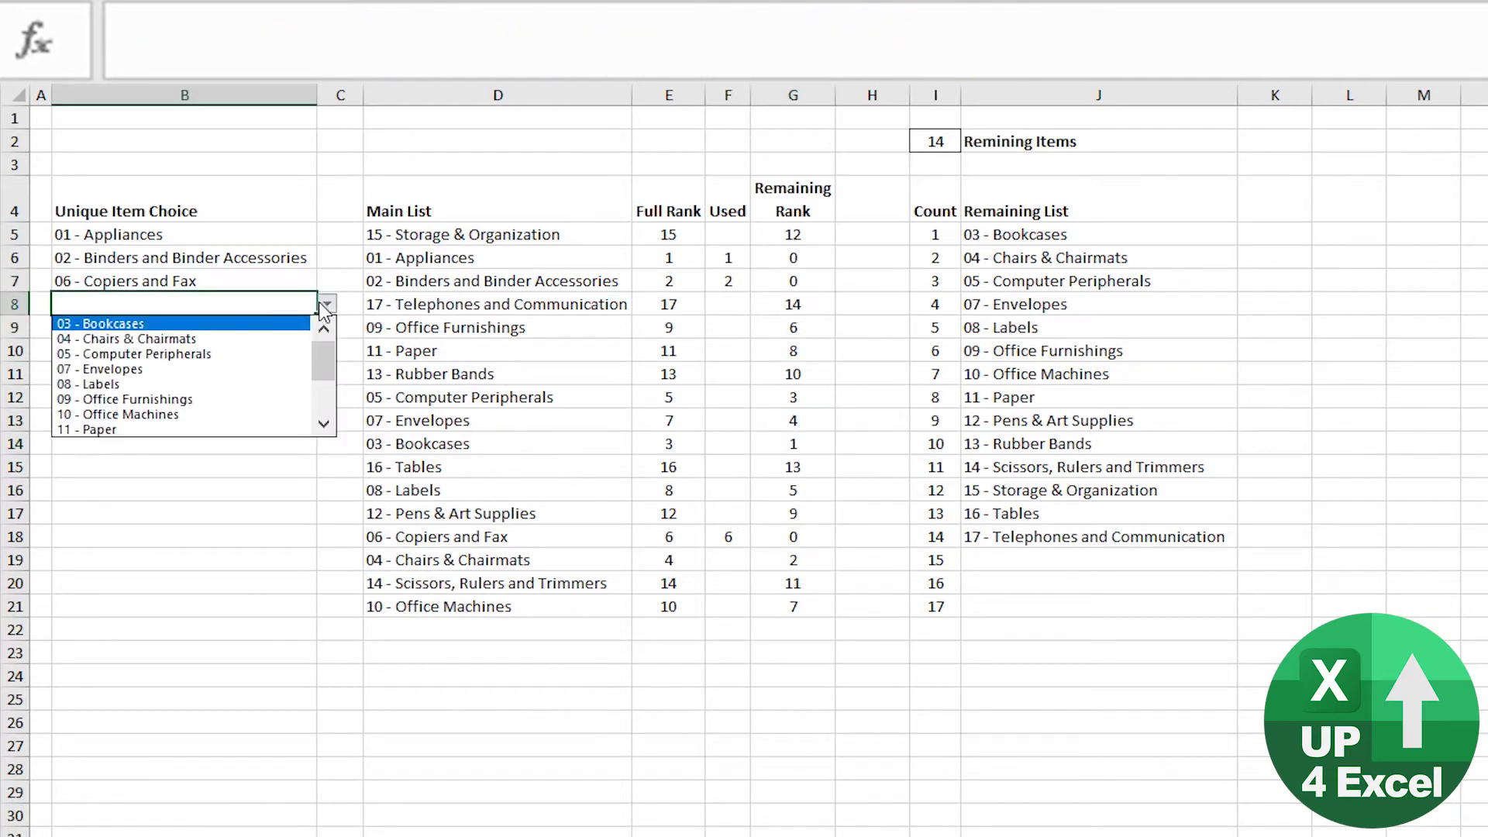
left_click(236, 339)
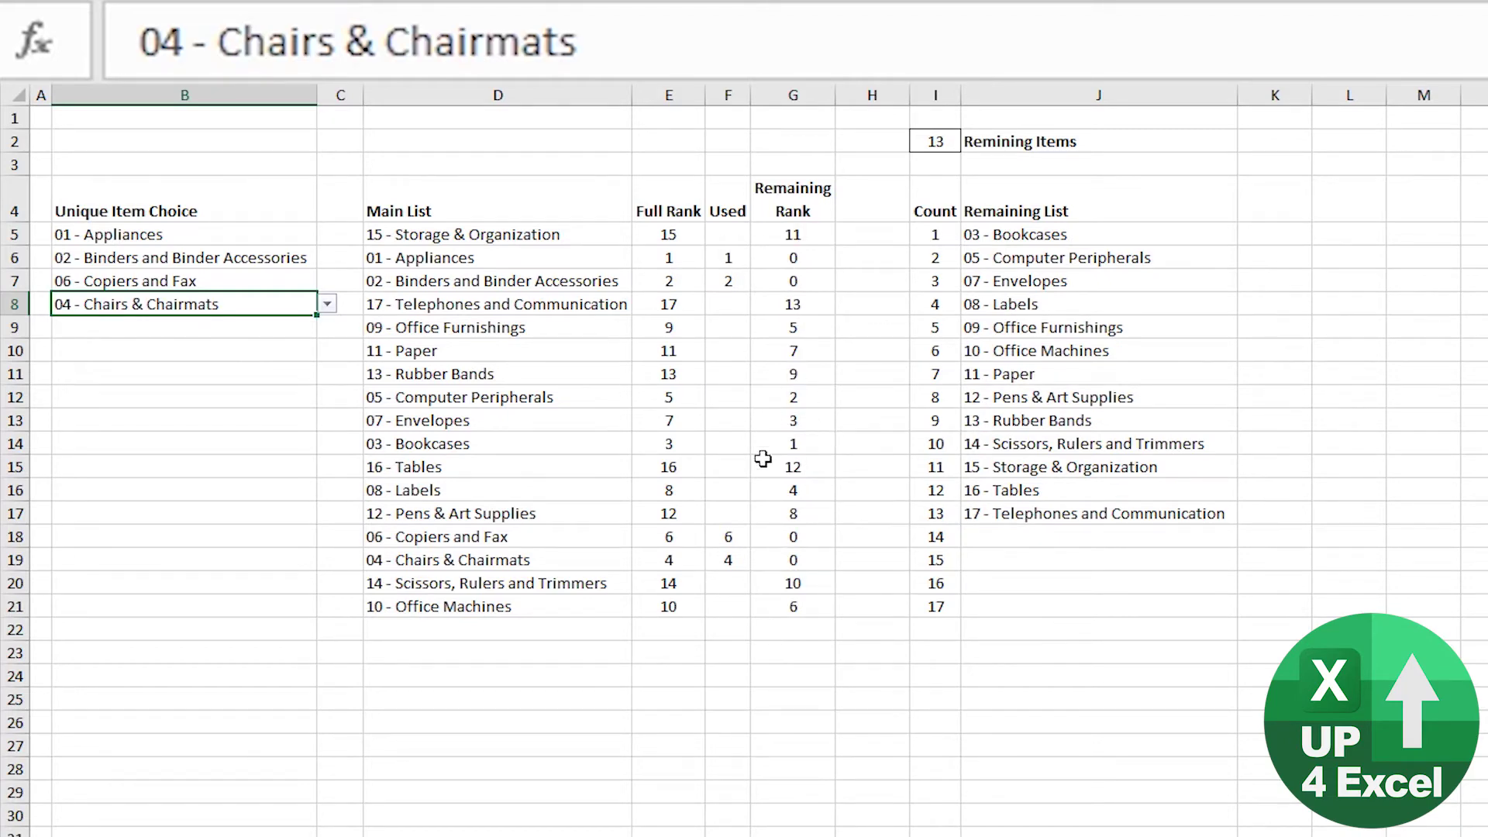
Check the Full and Remaining Ranks of Bookcases, Chairs & Chairmats and Computer Peripherals
left_click(680, 440)
left_click(778, 439)
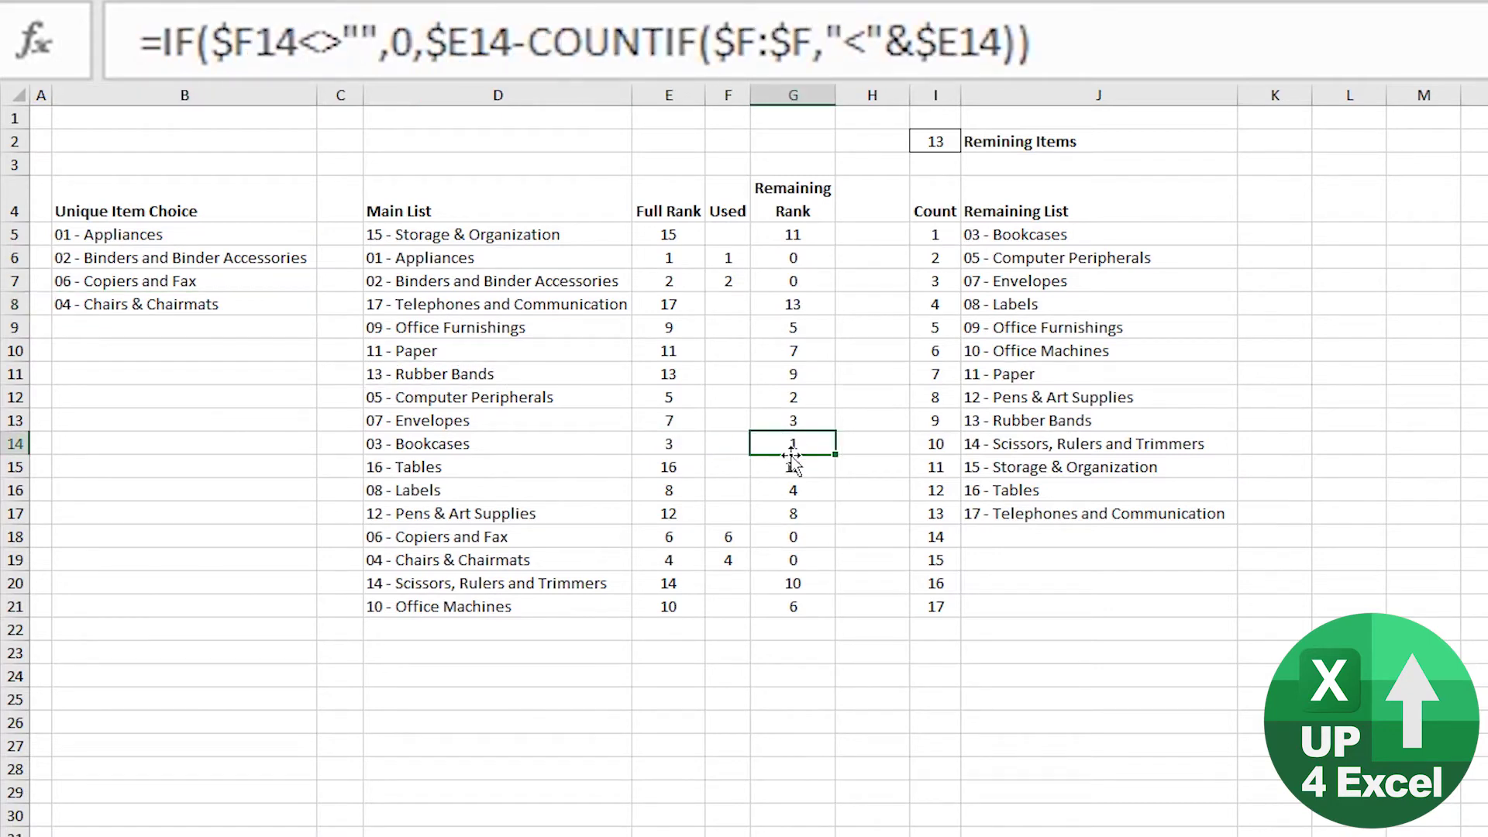
left_click(678, 558)
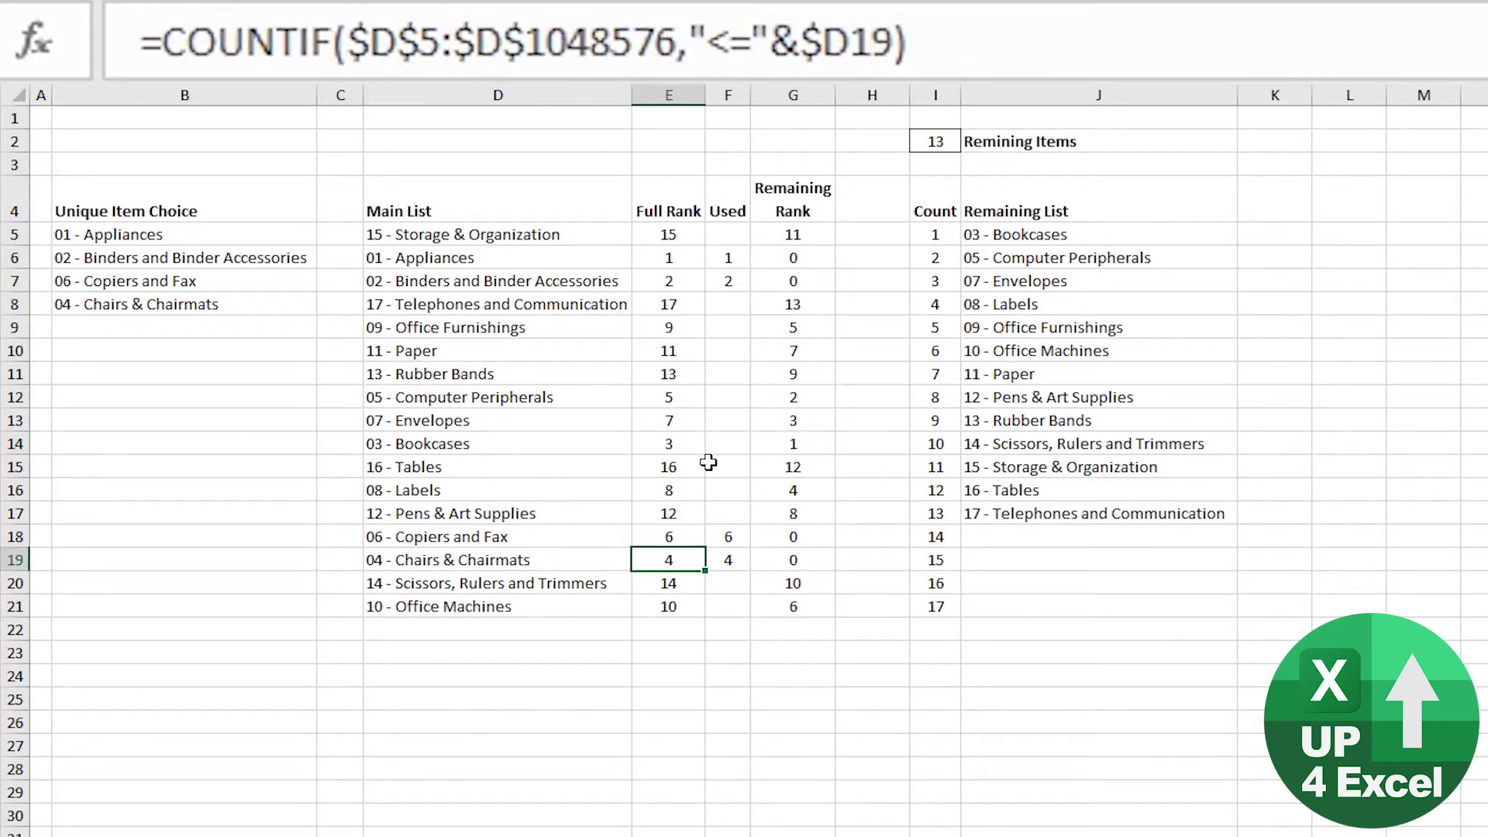
left_click(673, 396)
left_click(794, 396)
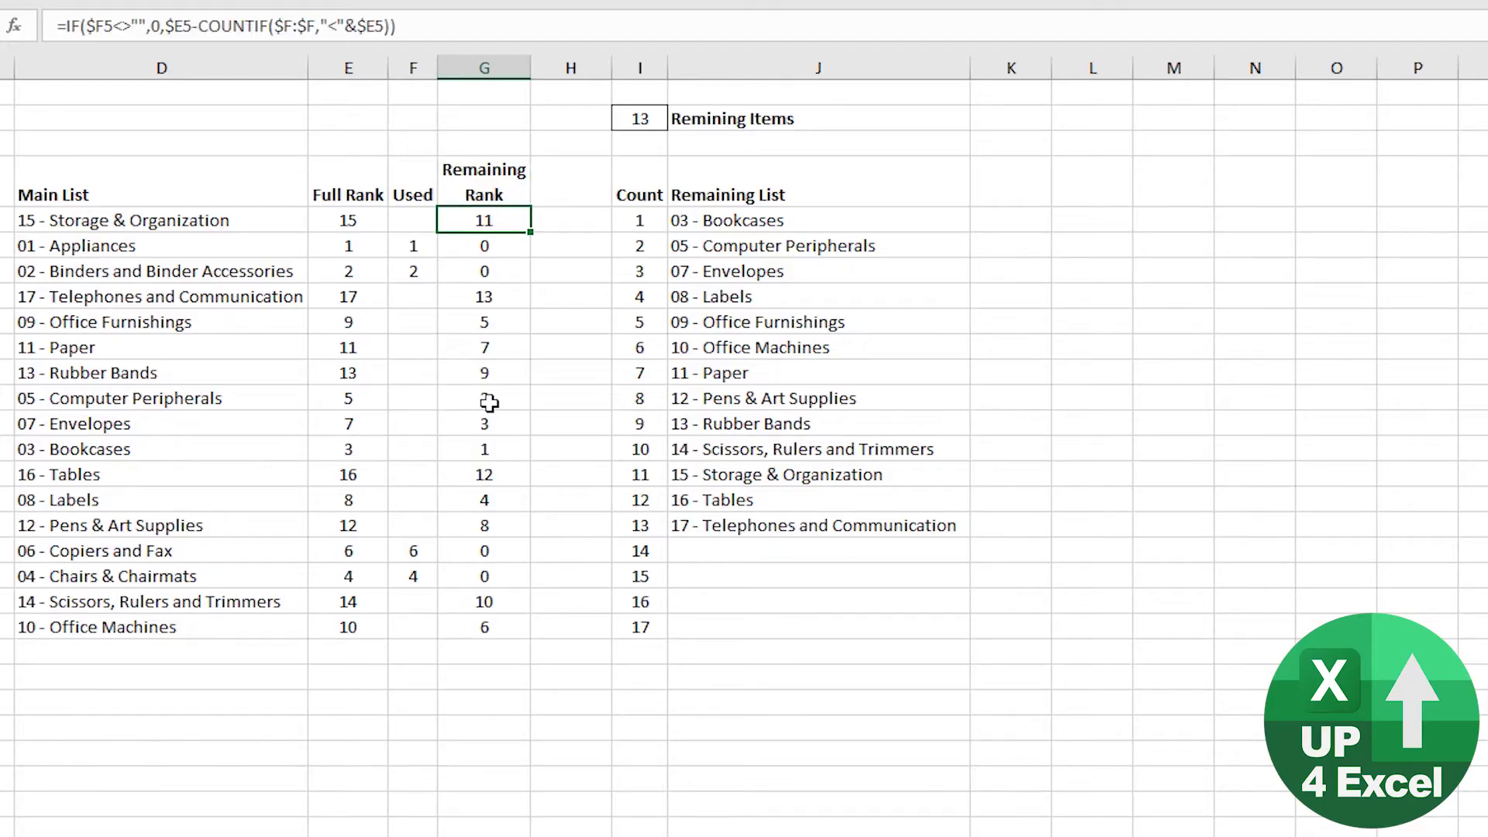
key("Right")
key("Right")
key("Up")
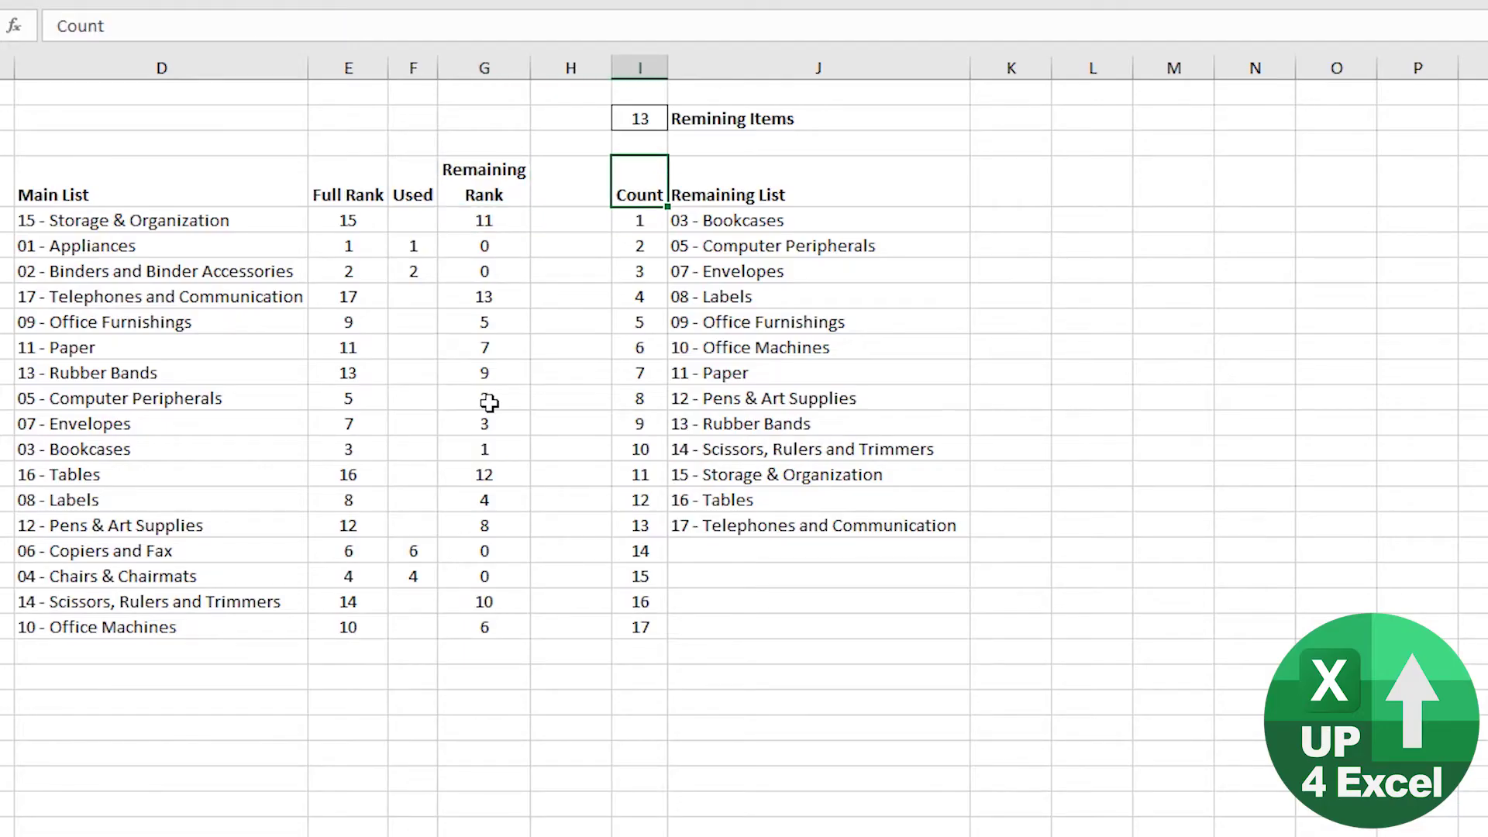
key("Down")
key("Down")
key("Down")
key("Down")
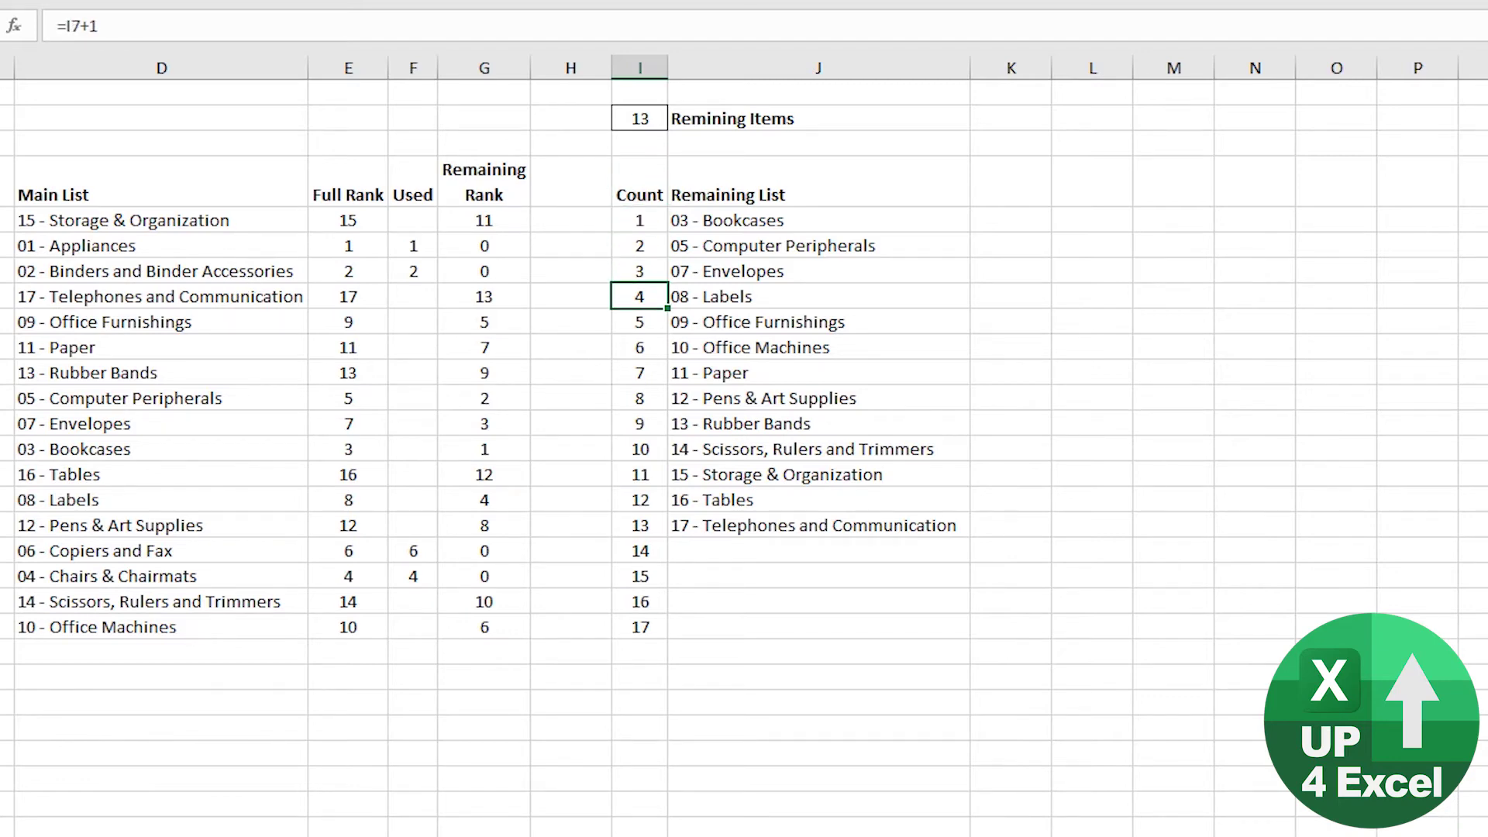
left_click(640, 220)
left_click(710, 220)
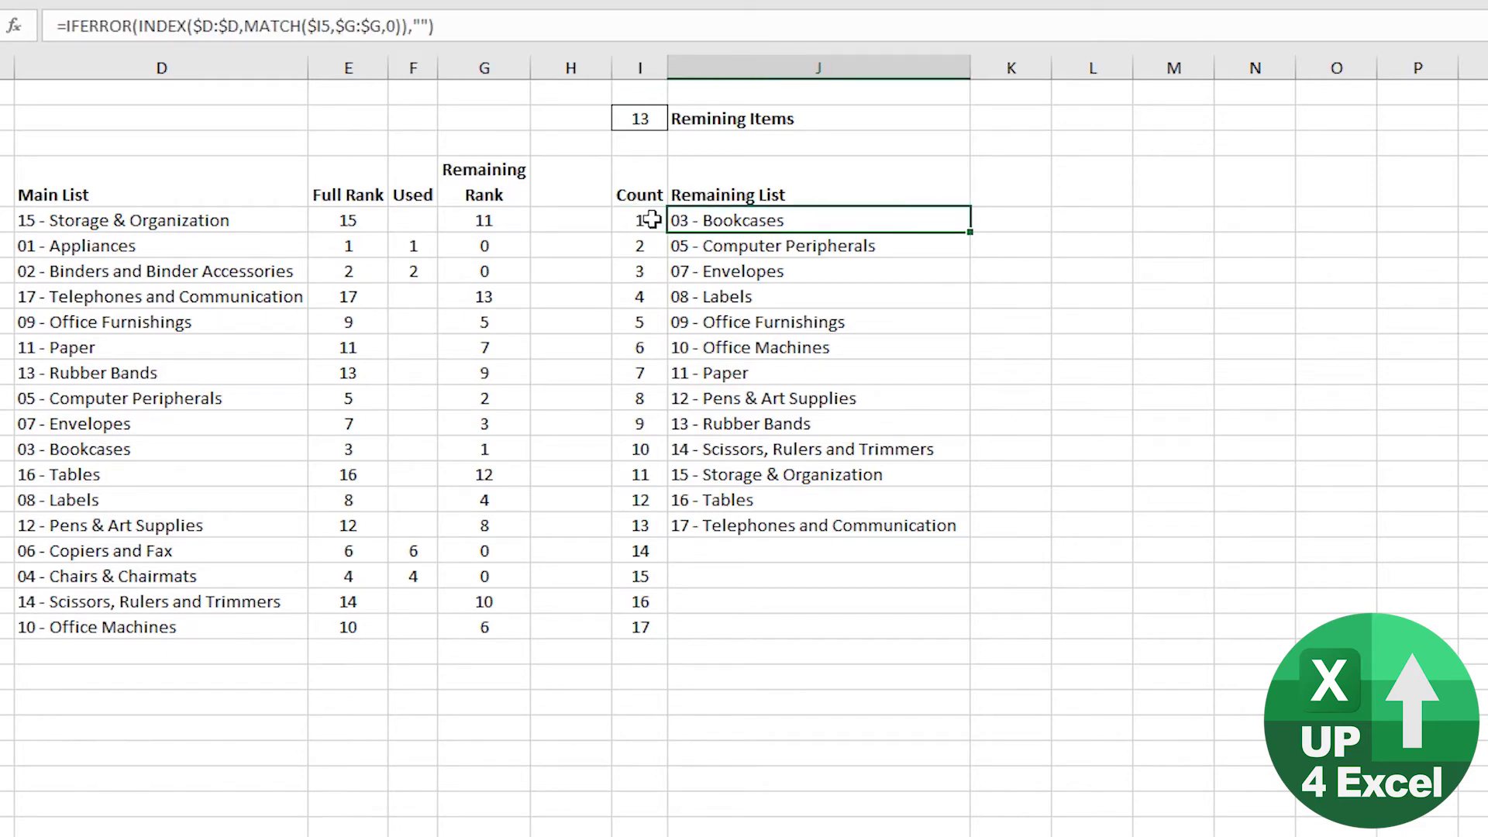
left_click(640, 221)
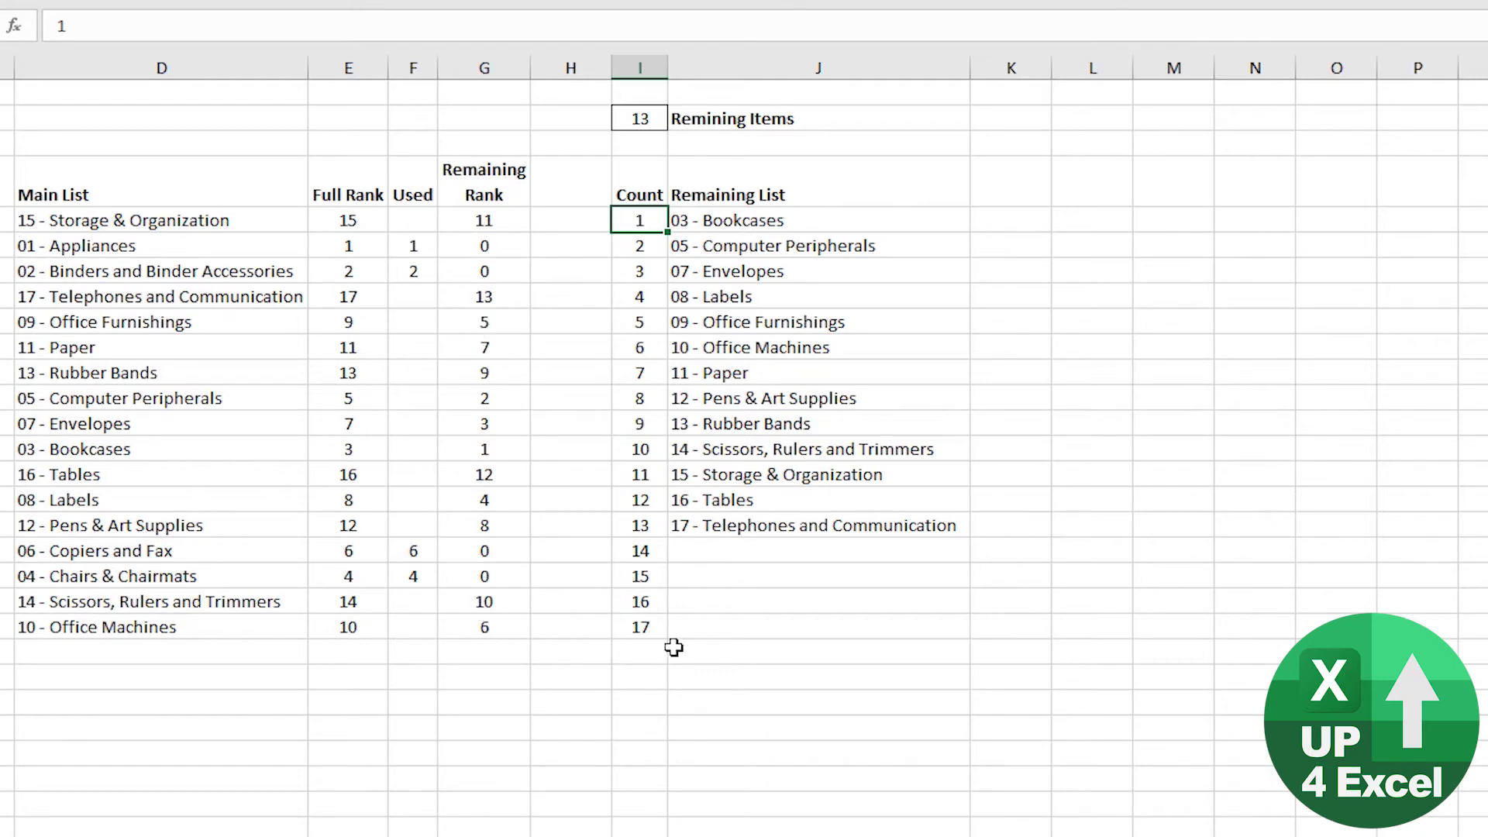
Examine the INDEX and MATCH parts of J5's Remaining List formula
key("Right")
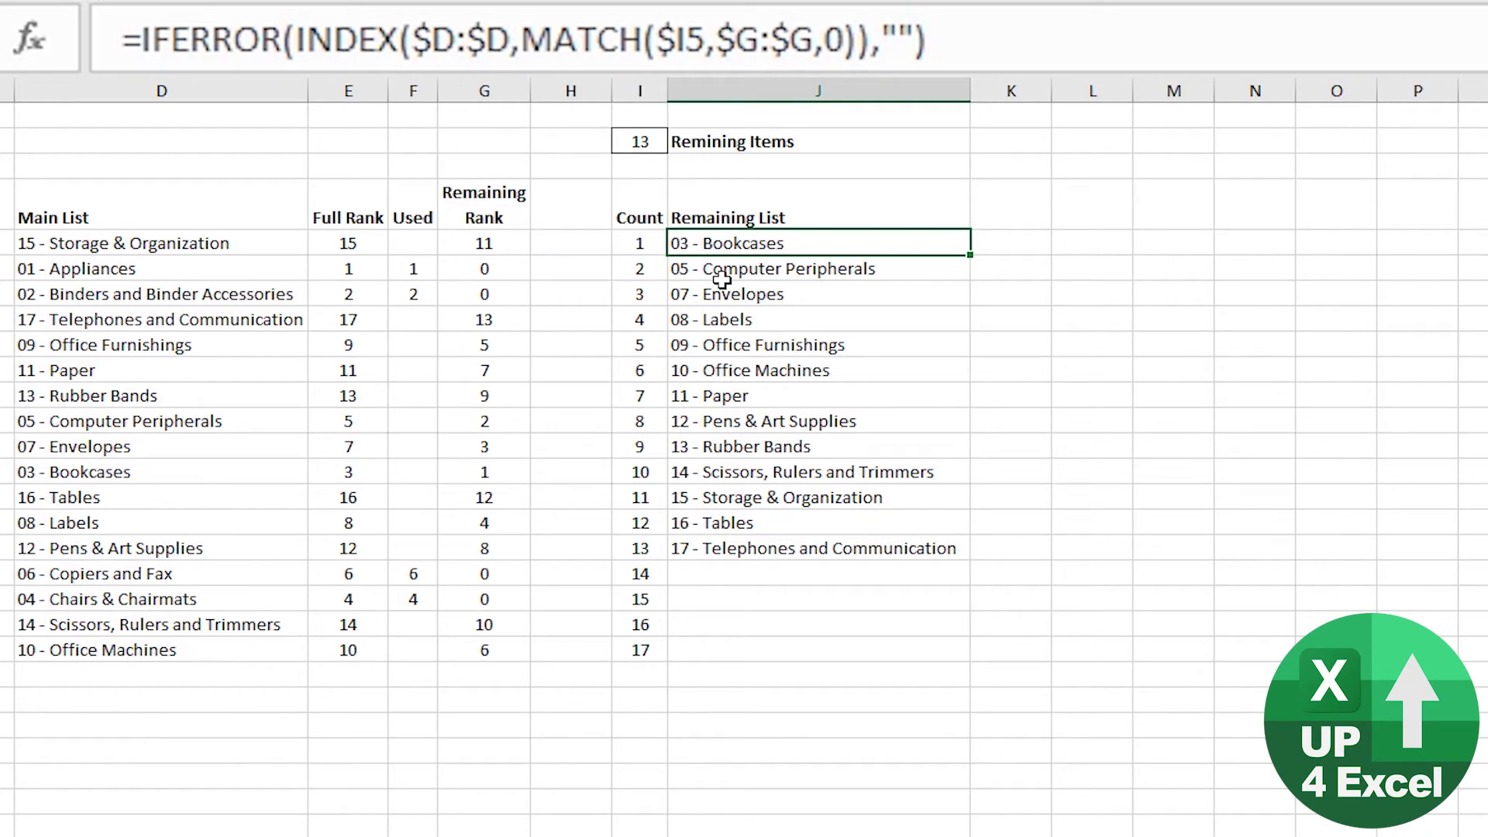
key("F2")
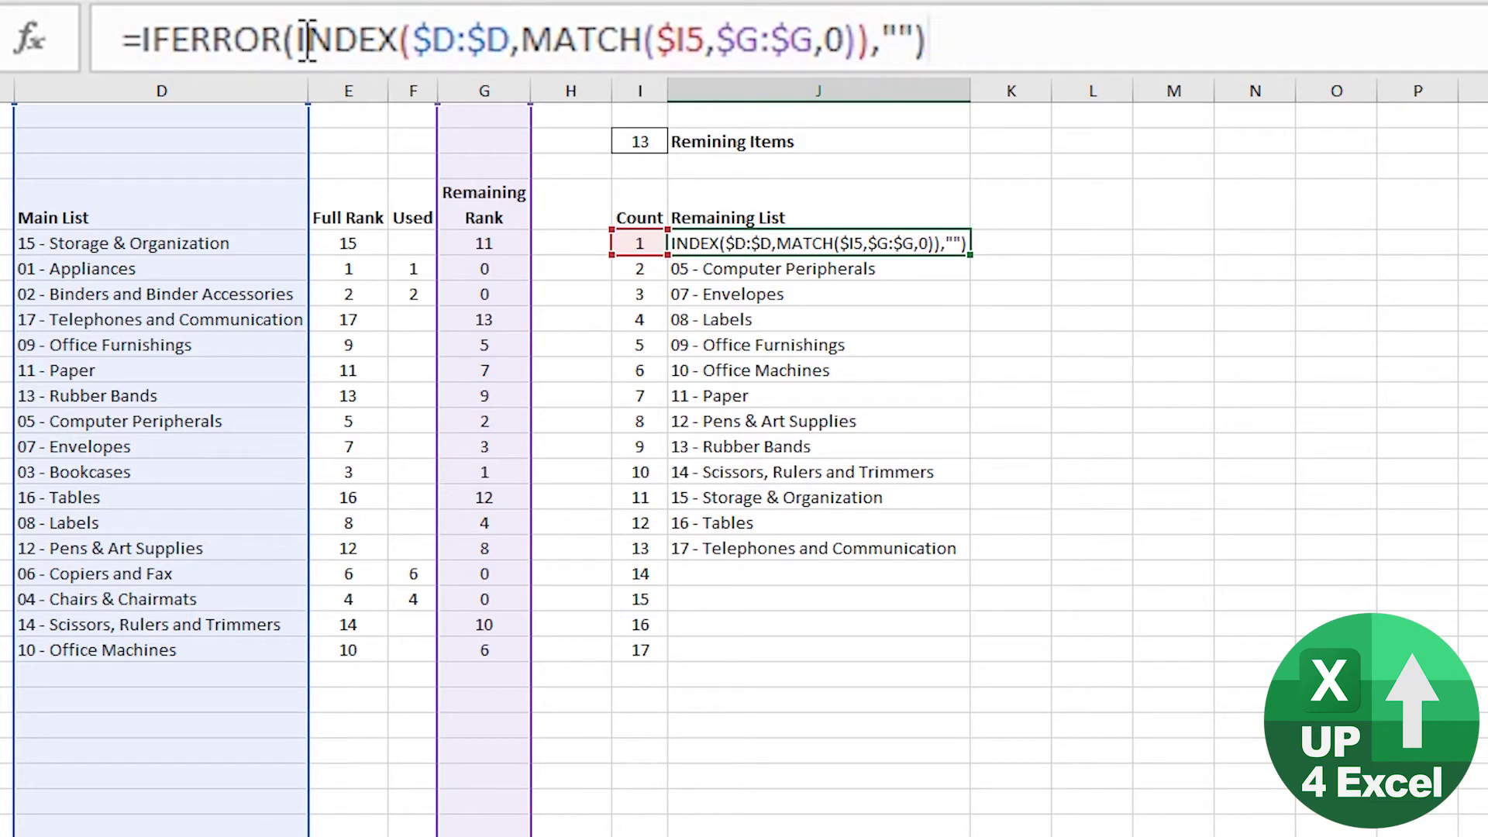
left_click_drag(301, 39, 871, 40)
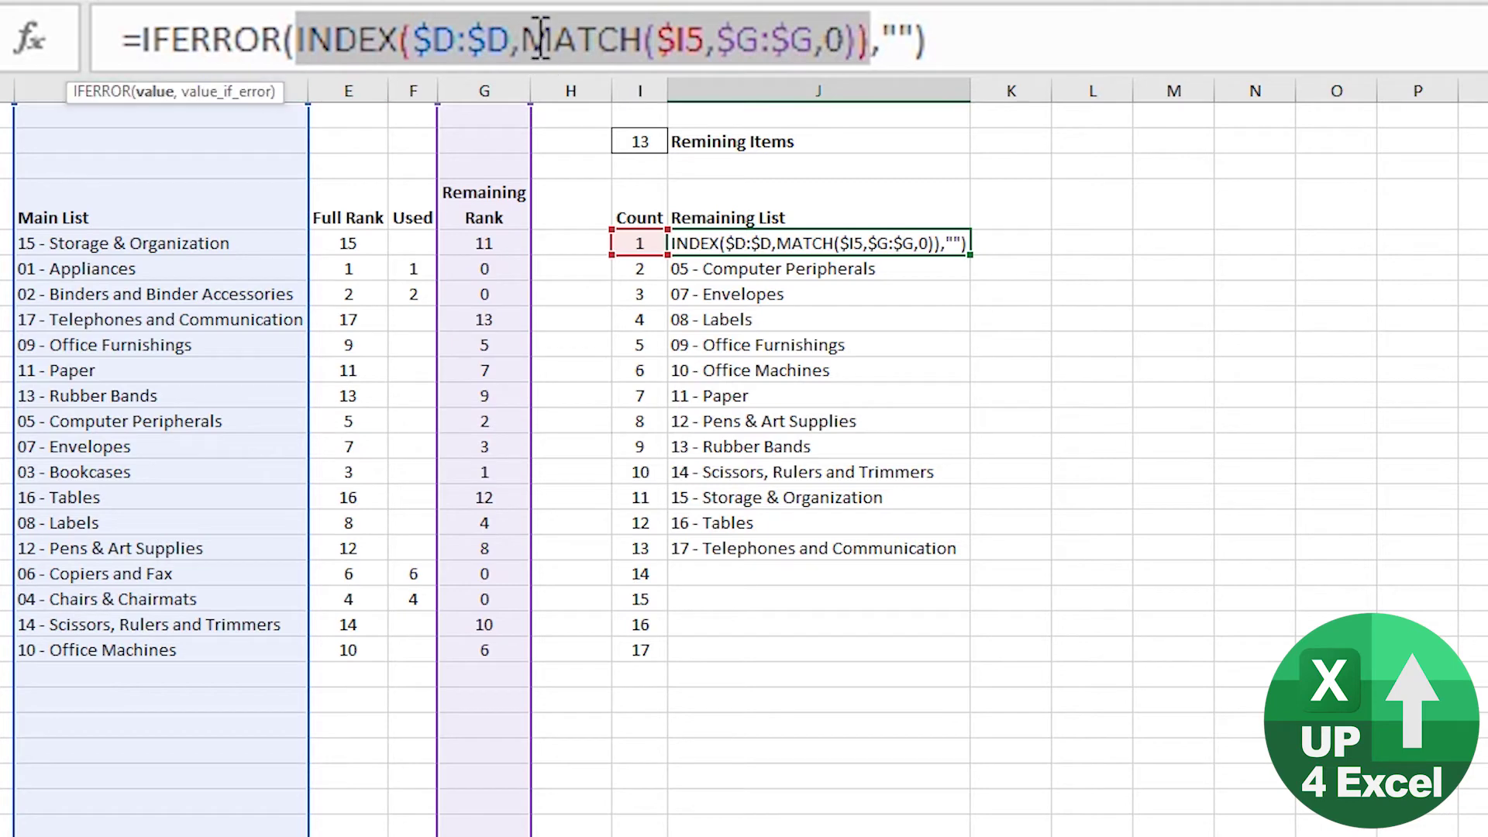
left_click_drag(527, 39, 858, 23)
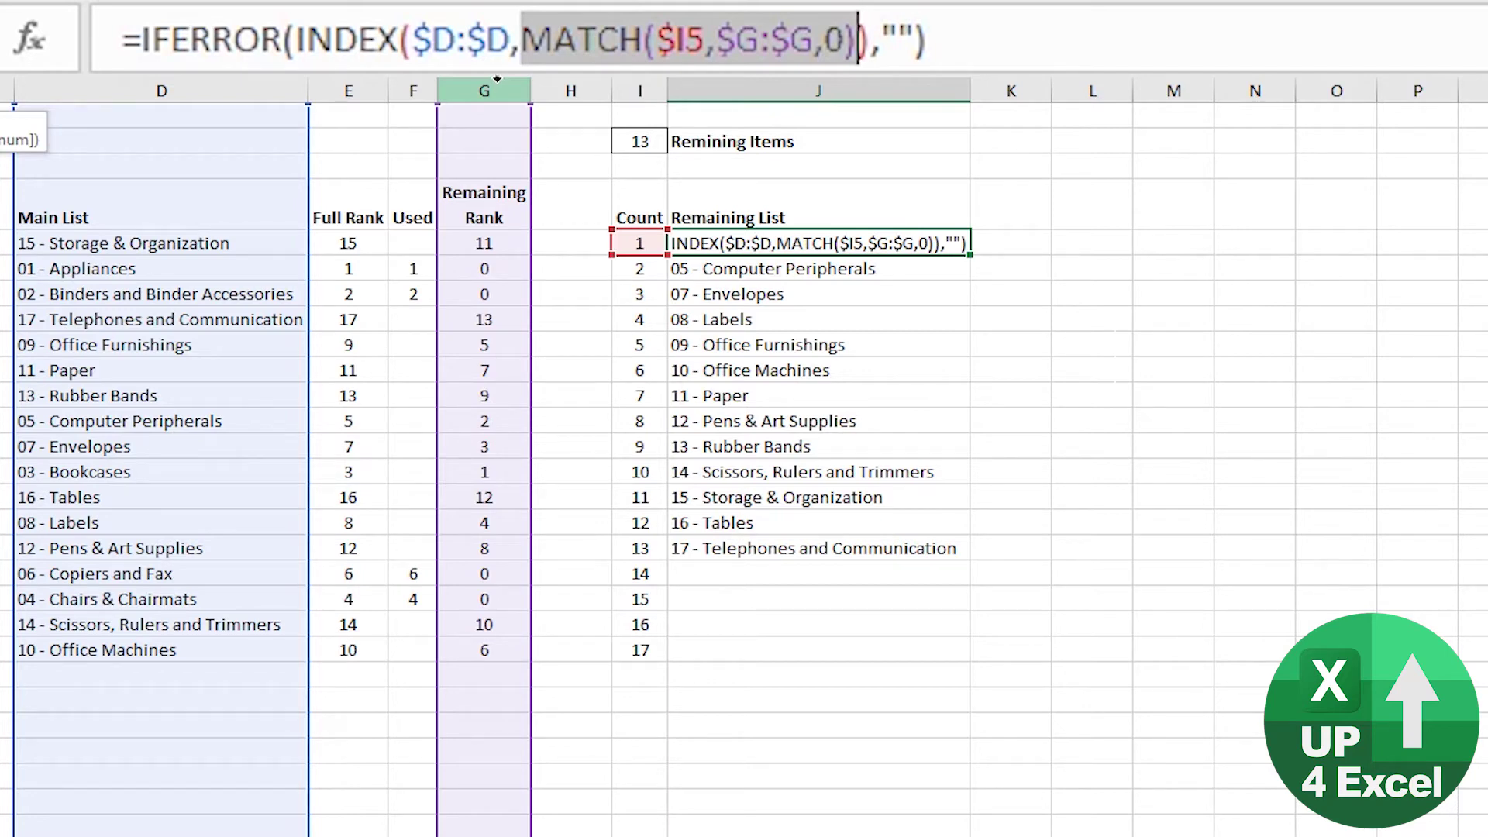
View G14's Remaining Rank formula and undo the stray character entered in J5
left_click(491, 476)
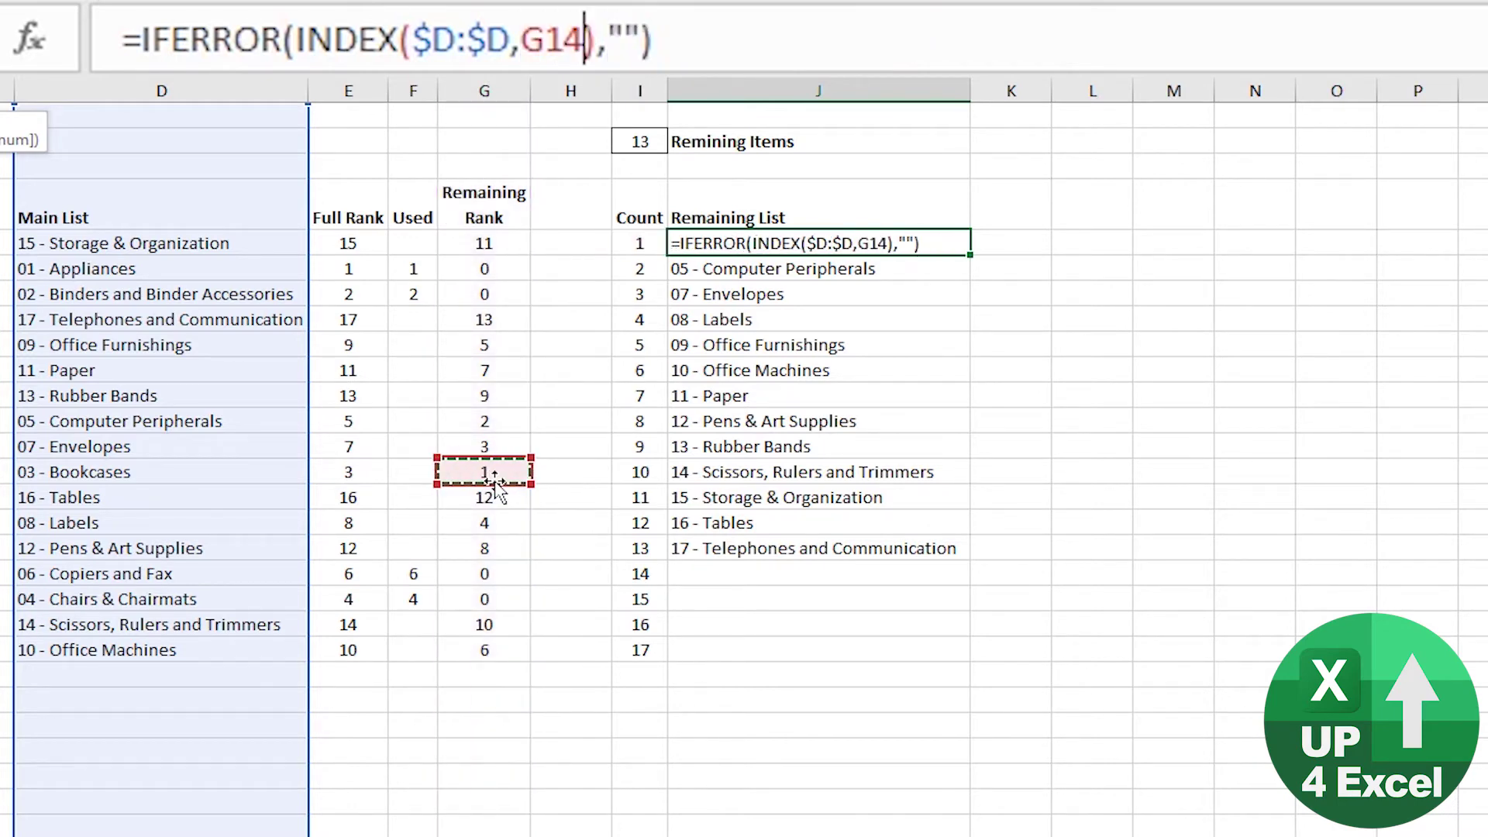
key("Escape")
type("`")
left_click(497, 469)
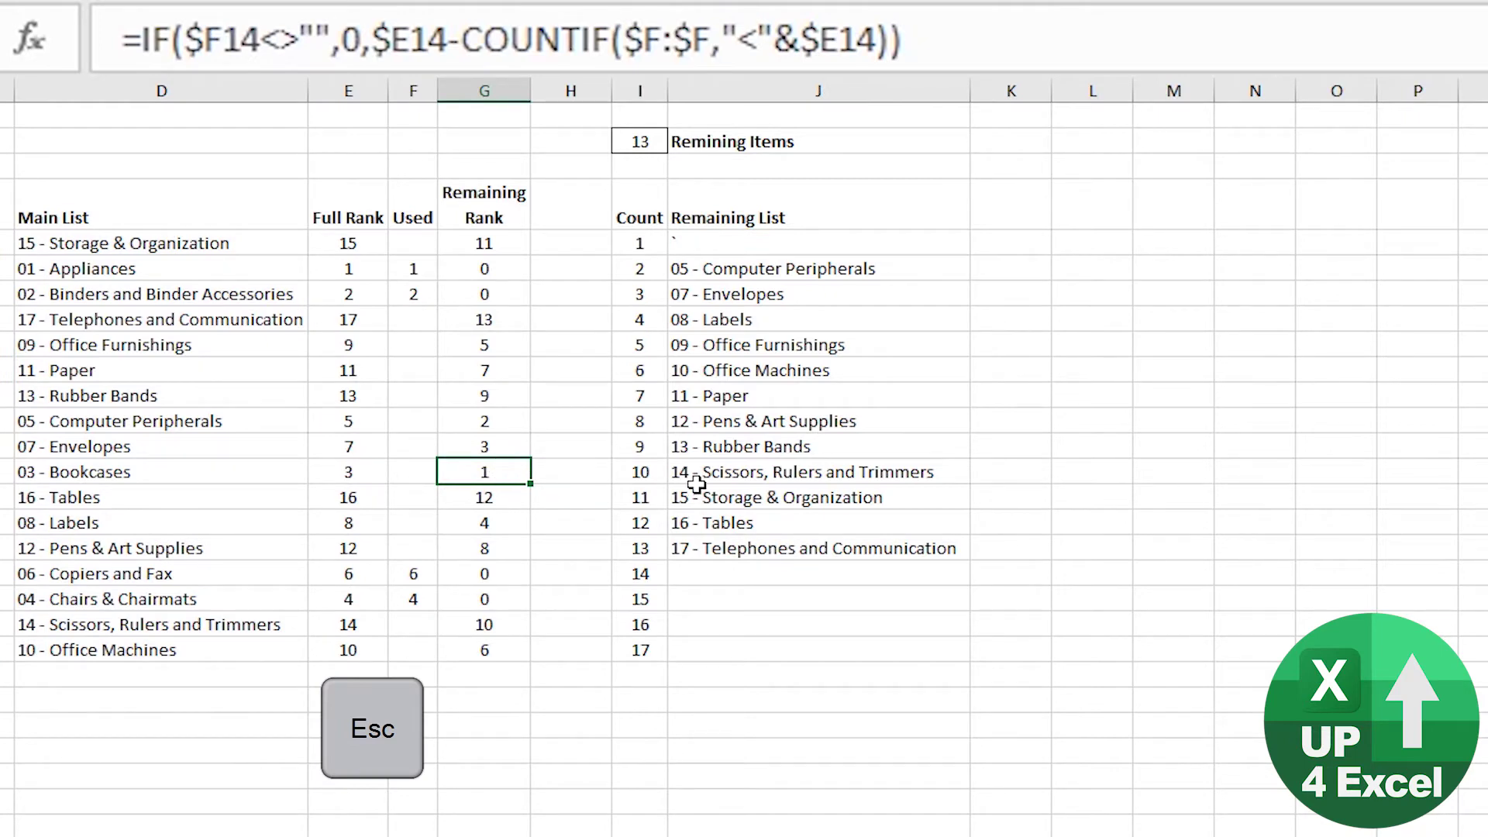
key("ctrl+z")
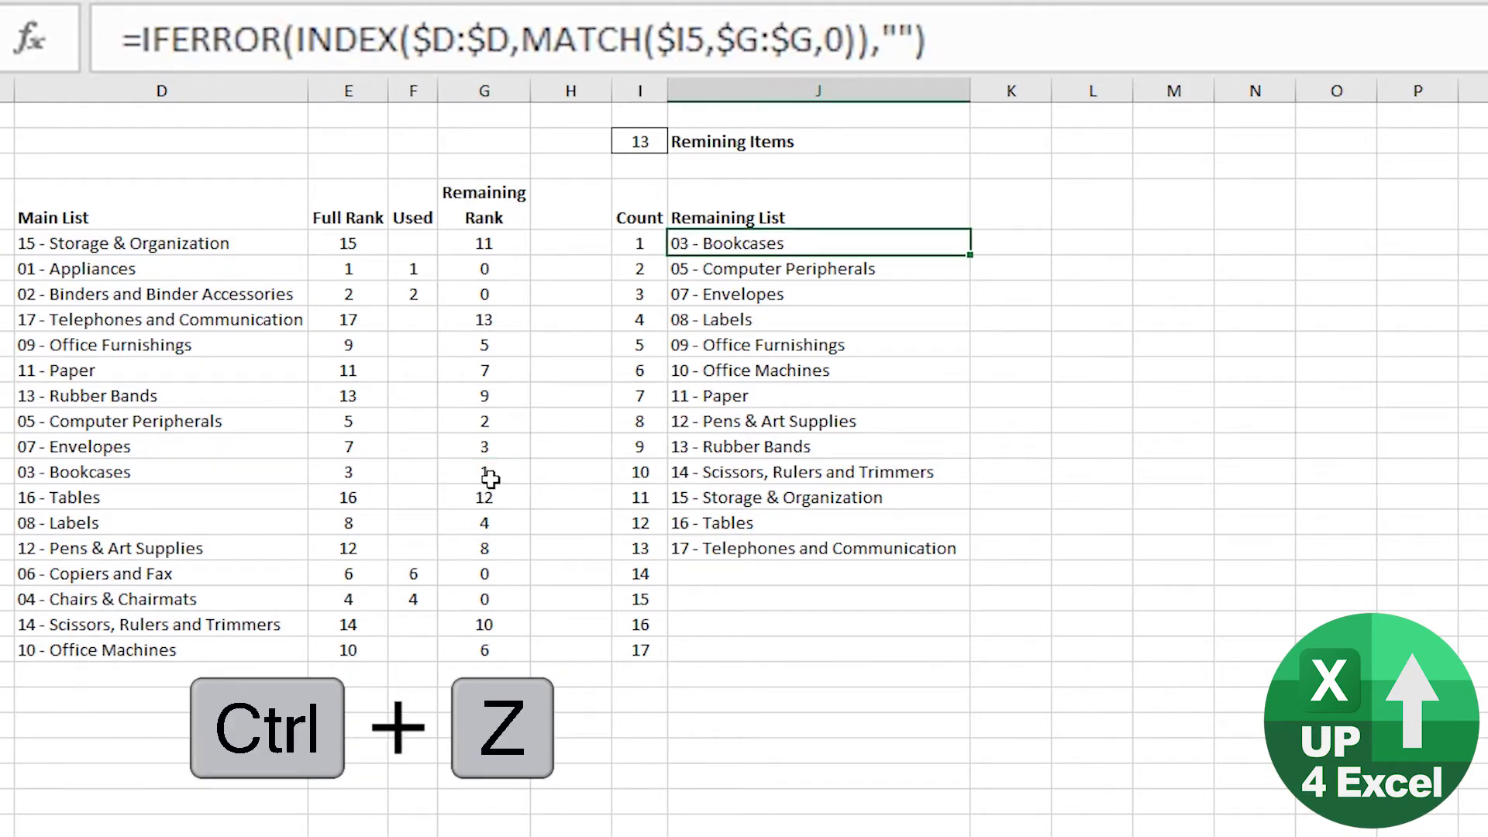
left_click(493, 476)
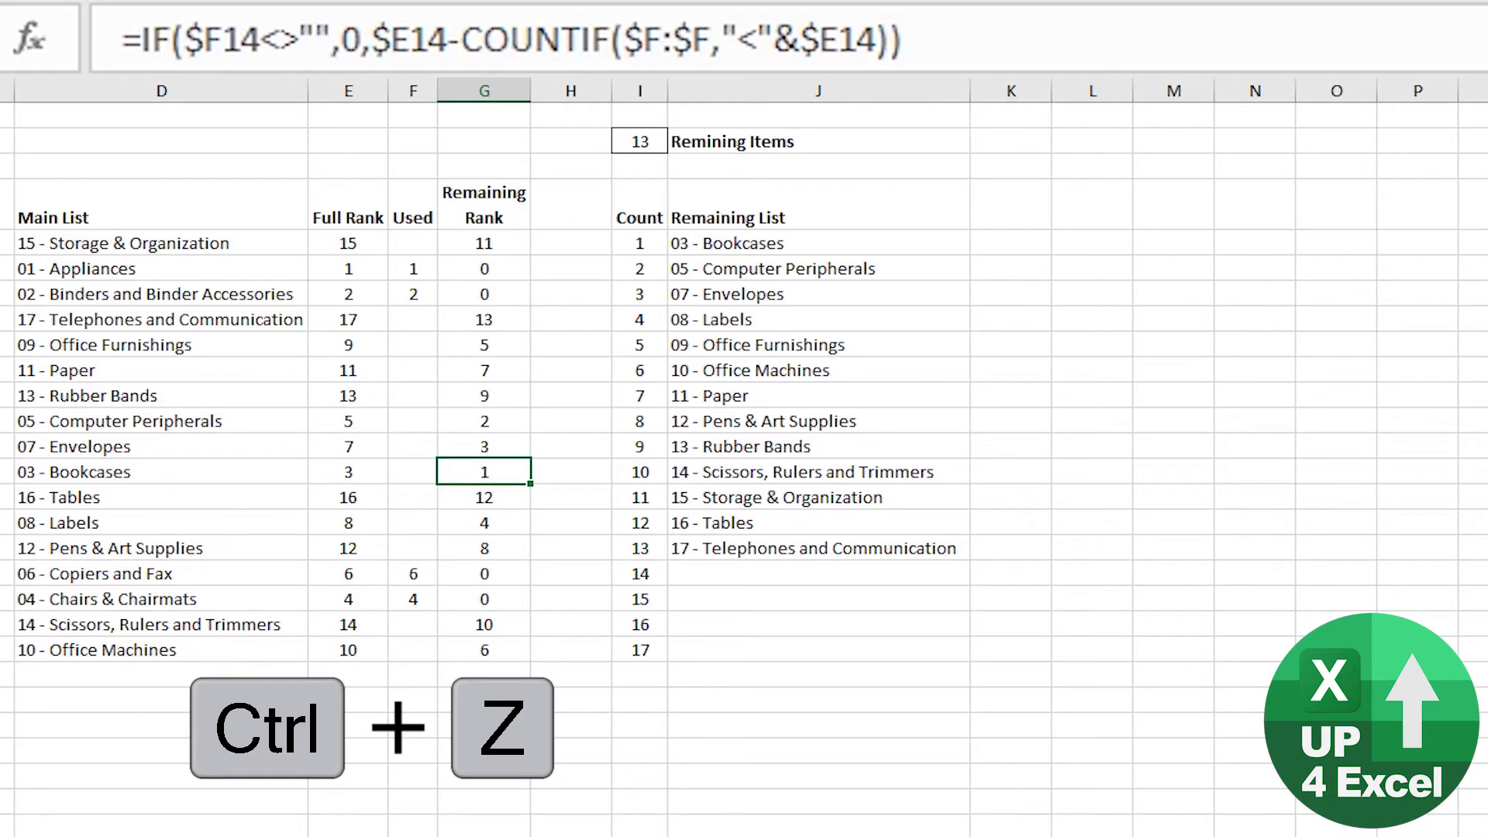
Review J5's MATCH part and Main List column reference in the formula bar
left_click(671, 243)
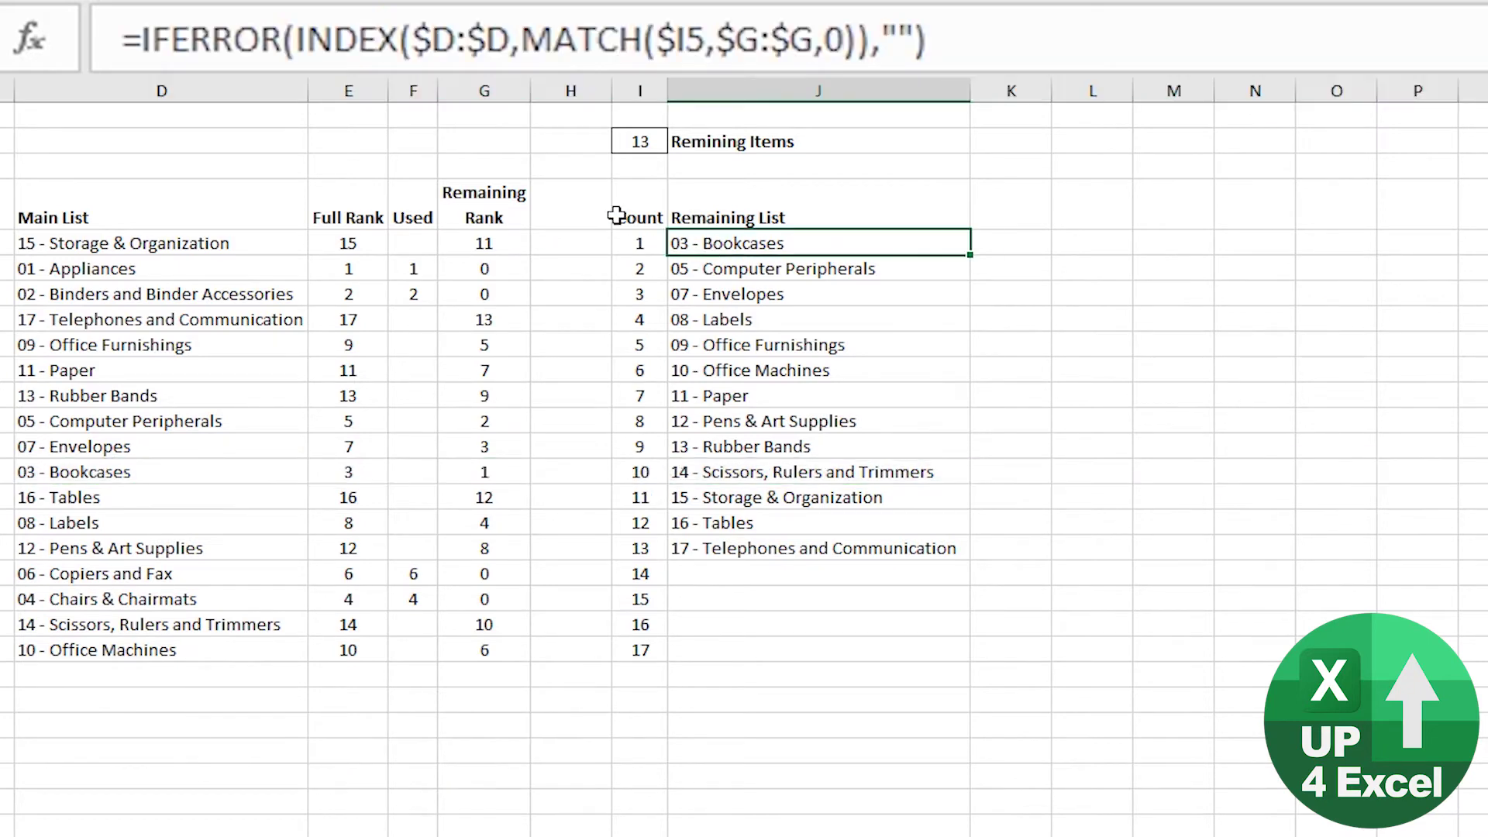
left_click(557, 47)
left_click_drag(524, 40, 883, 43)
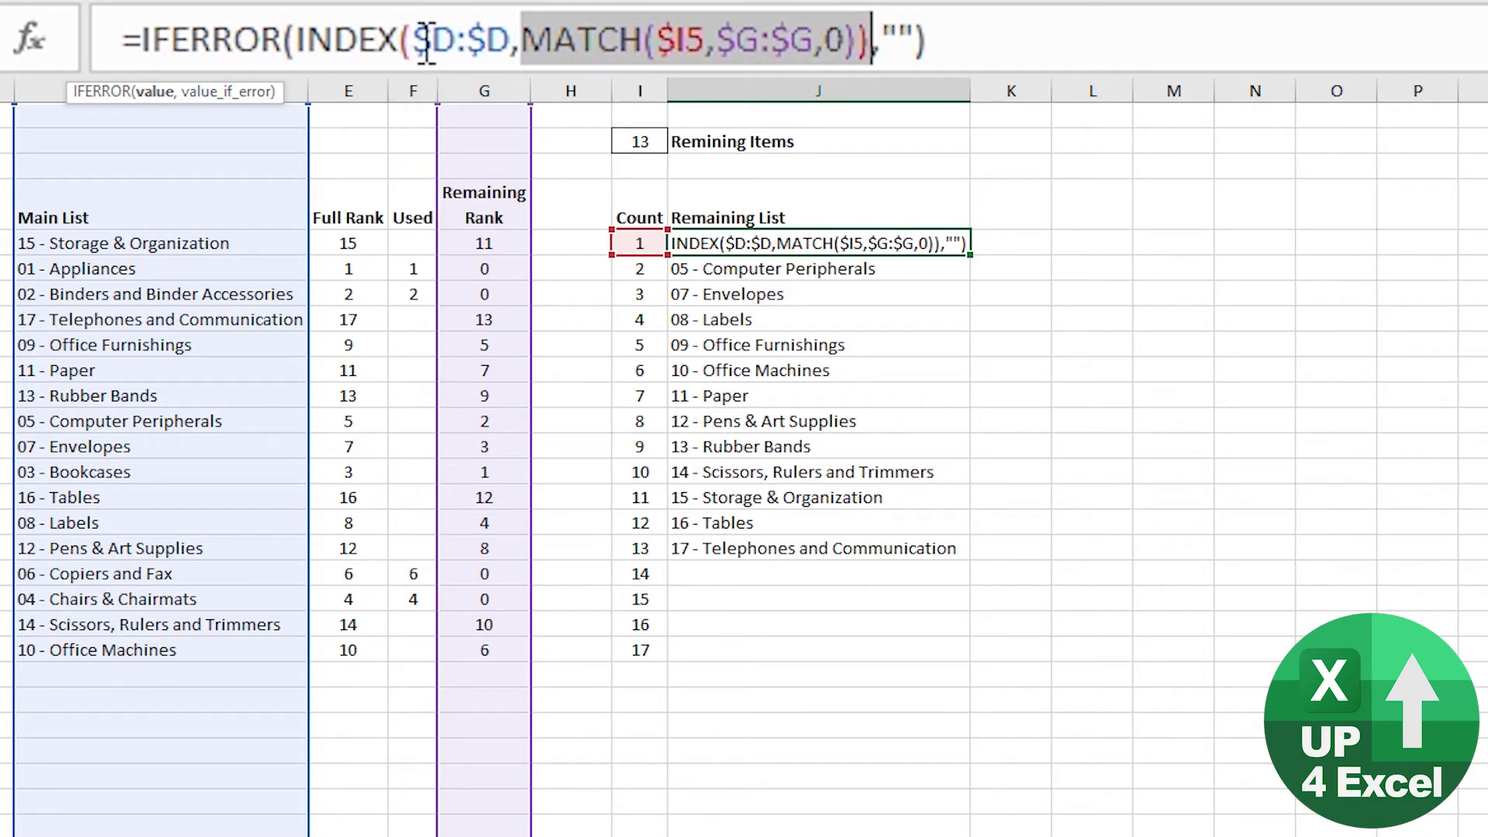
left_click_drag(426, 43, 511, 42)
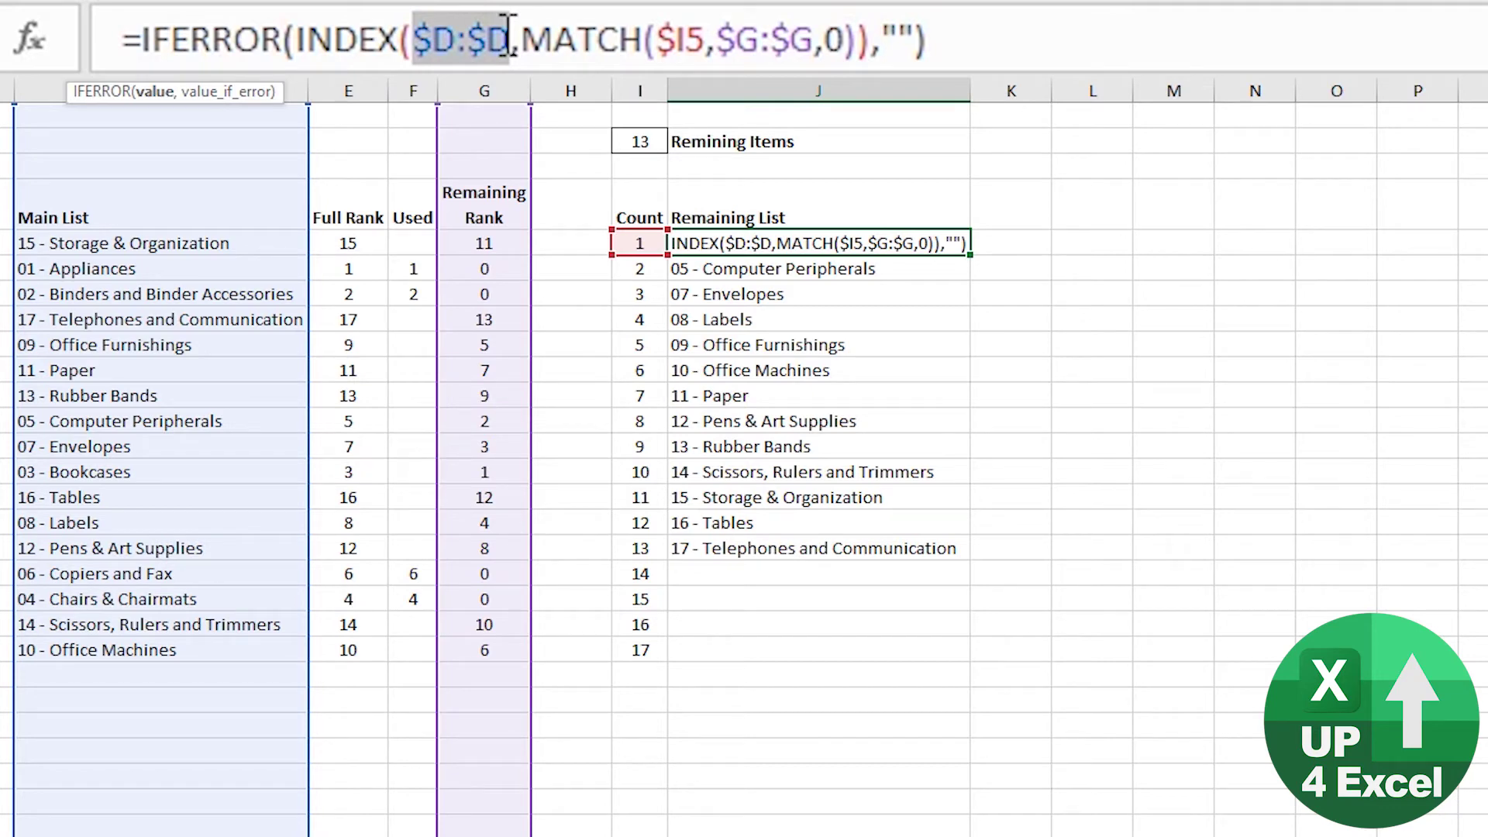
left_click_drag(509, 35, 510, 34)
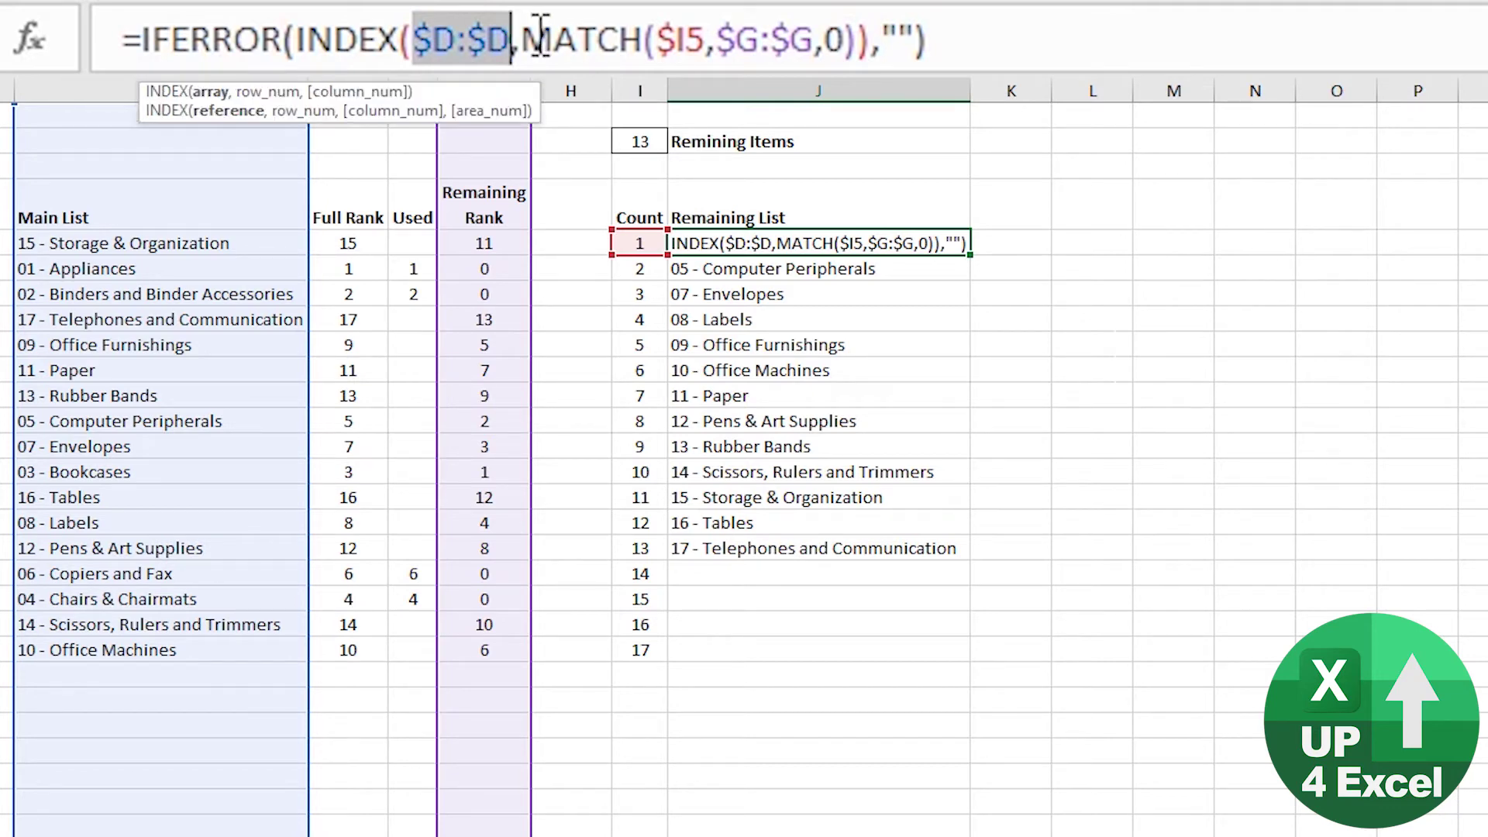
left_click(527, 39)
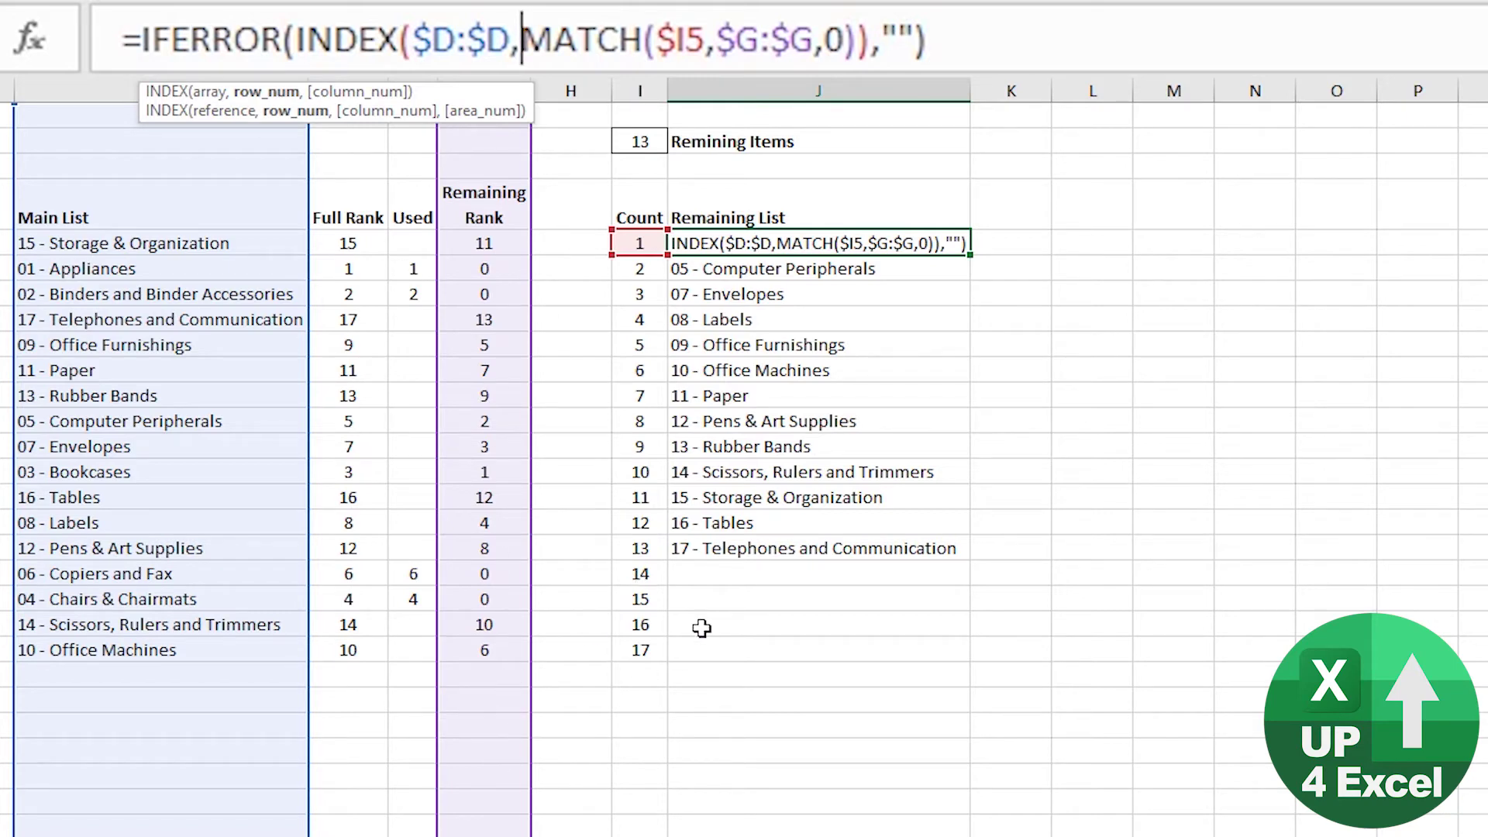
key("Return")
key("Up")
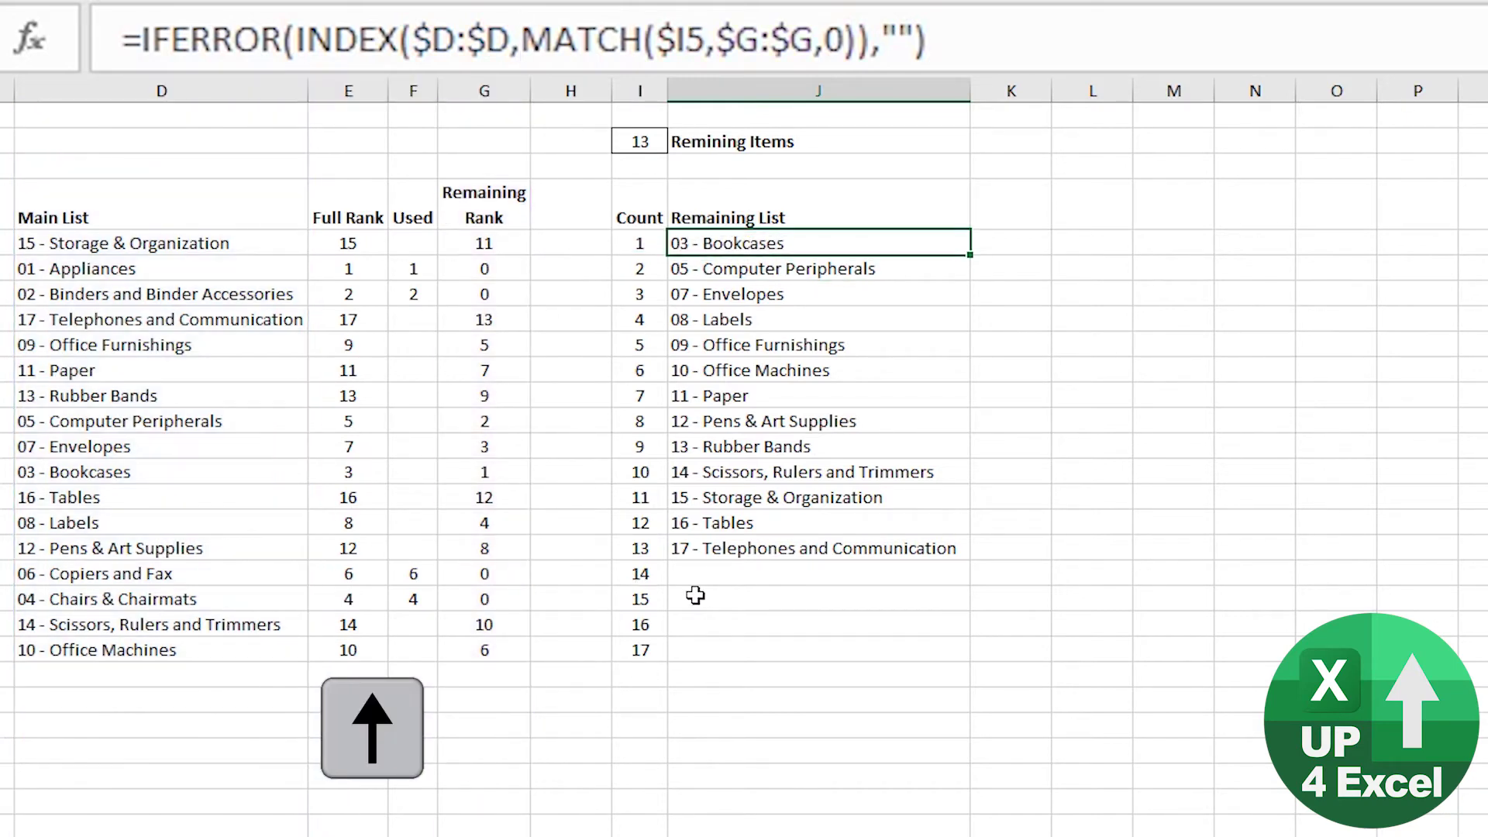
key("Down")
key("Down")
key("Down")
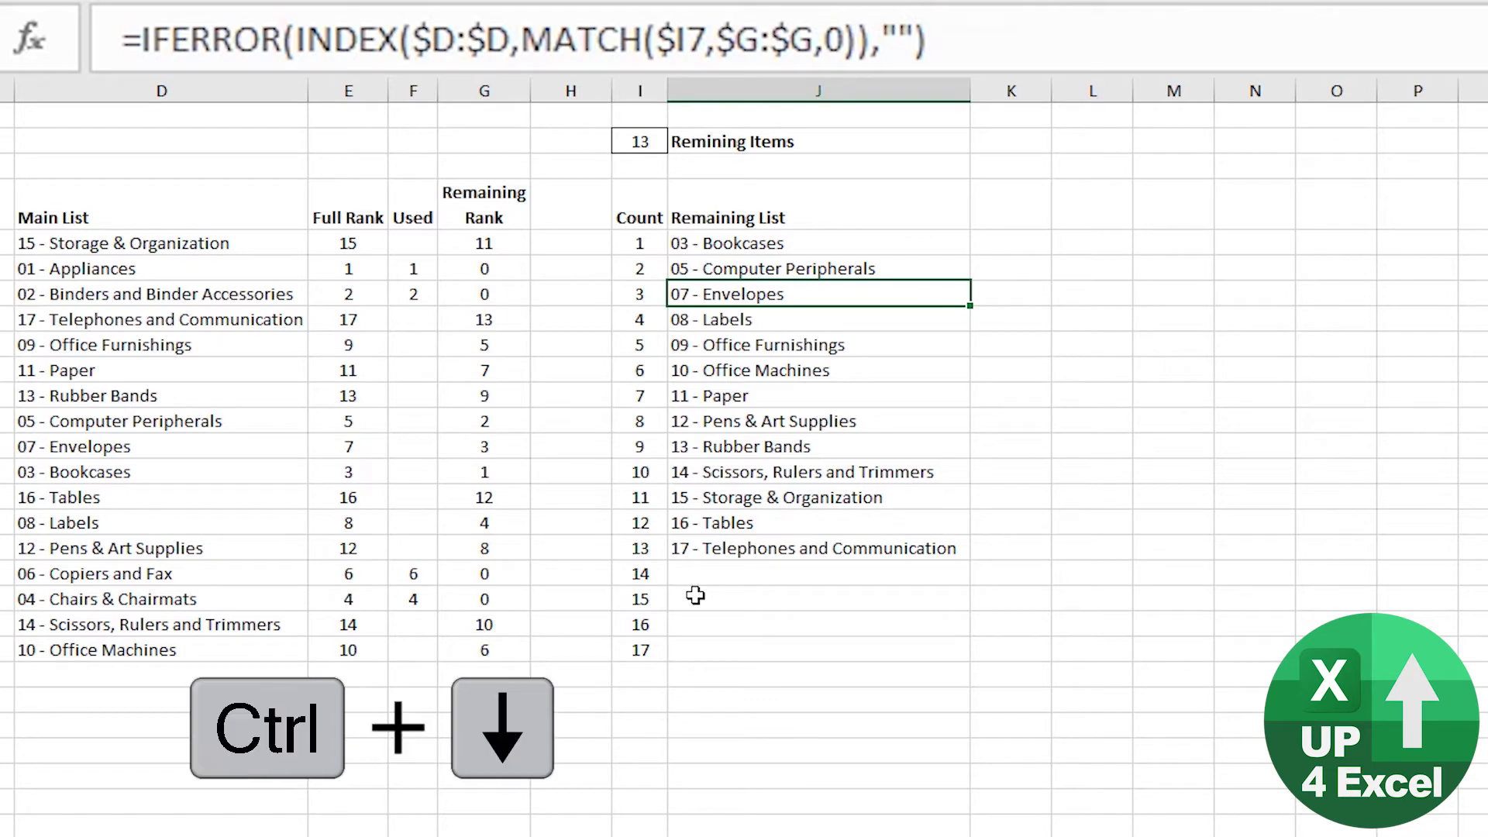
key("ctrl+Down")
key("Up")
key("Up")
key("Up")
key("Up")
key("Up")
key("Up")
key("Up")
key("Up")
key("Up")
key("Up")
key("Up")
key("Up")
key("Up")
key("Up")
key("Up")
key("Up")
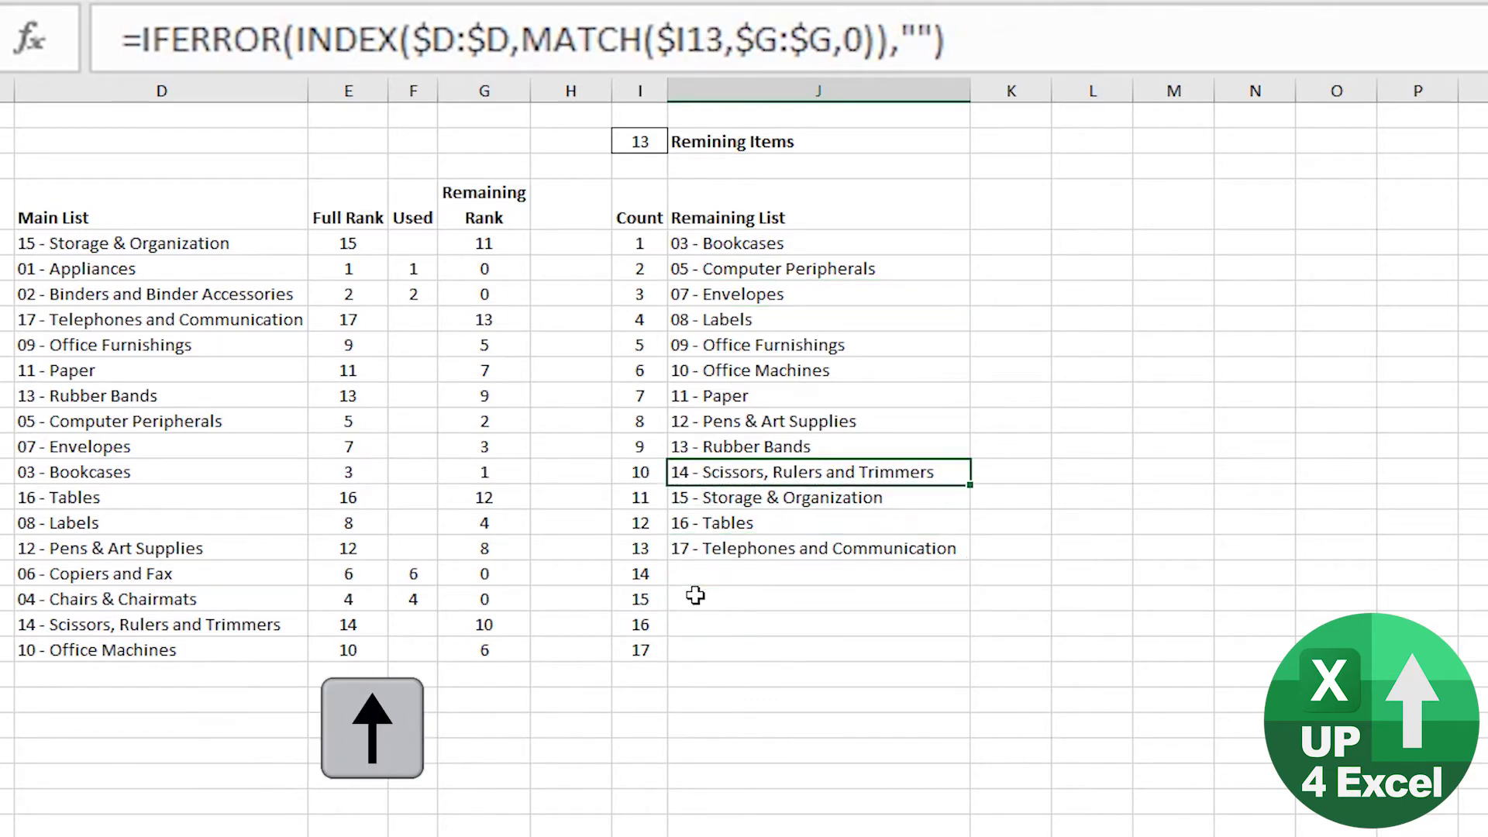
key("Down")
key("F2")
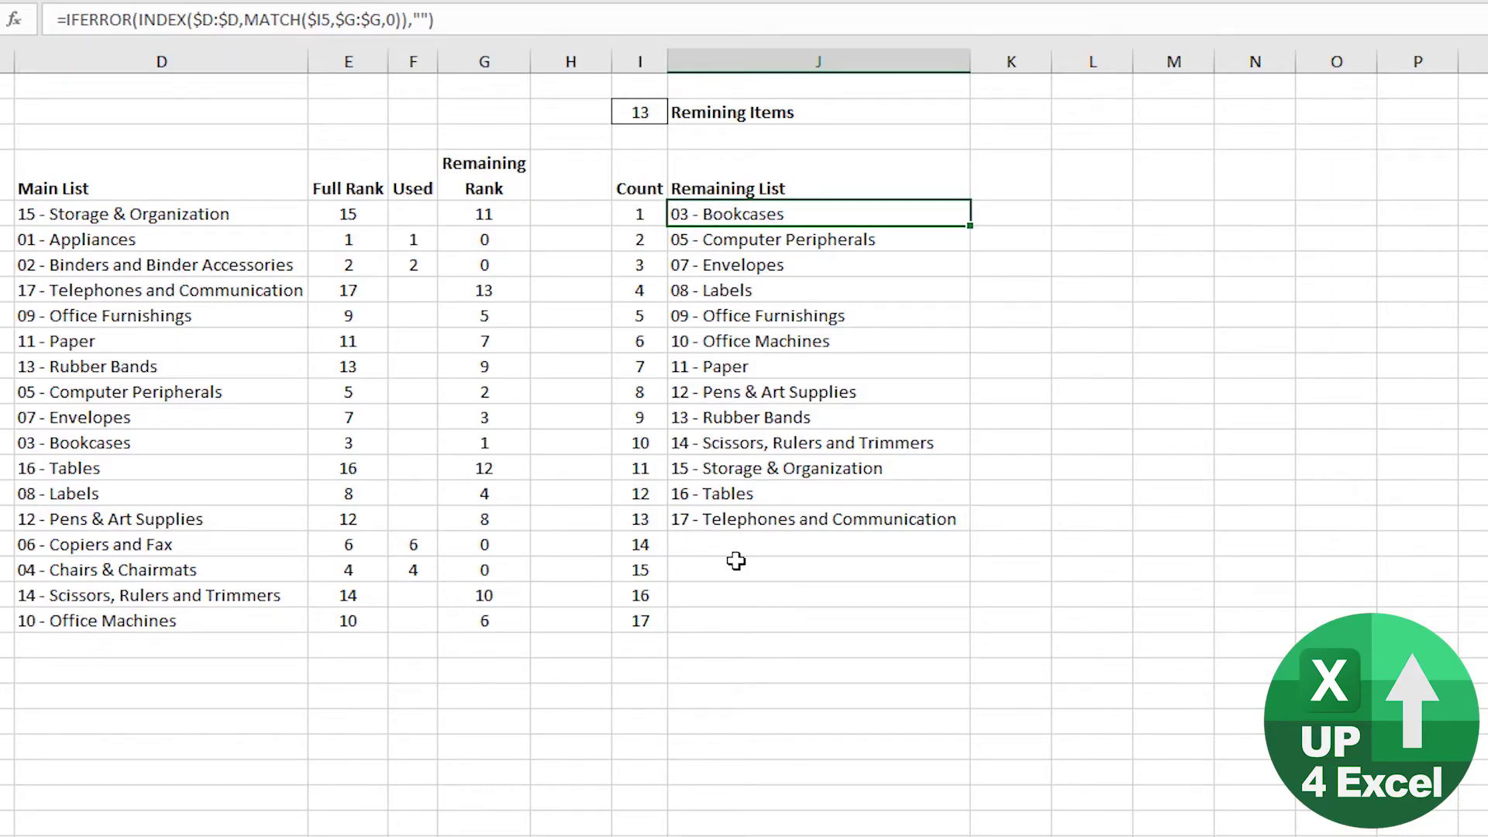
left_click_drag(760, 214, 766, 529)
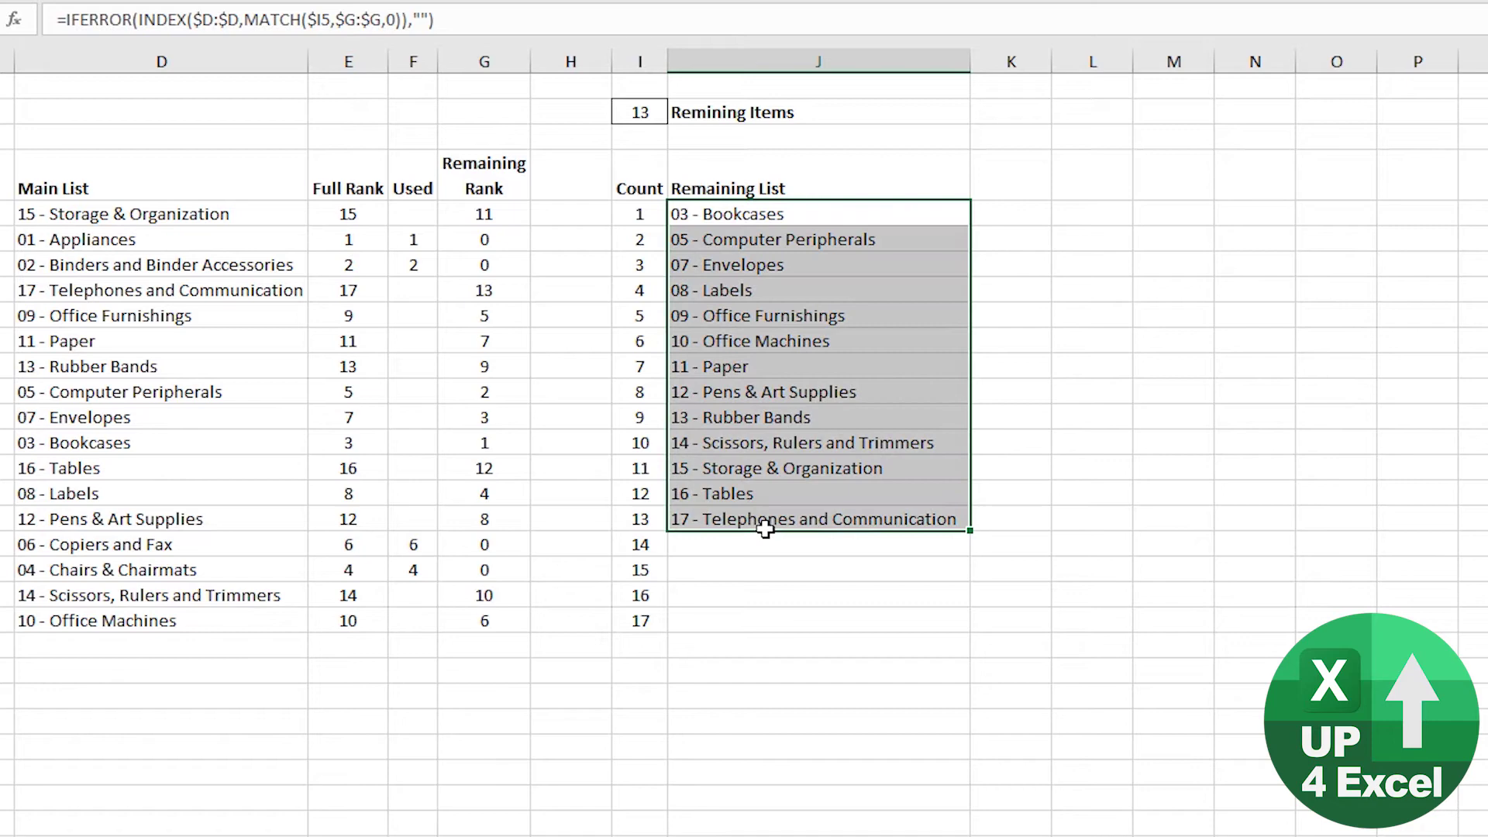
left_click(732, 642)
left_click(775, 213)
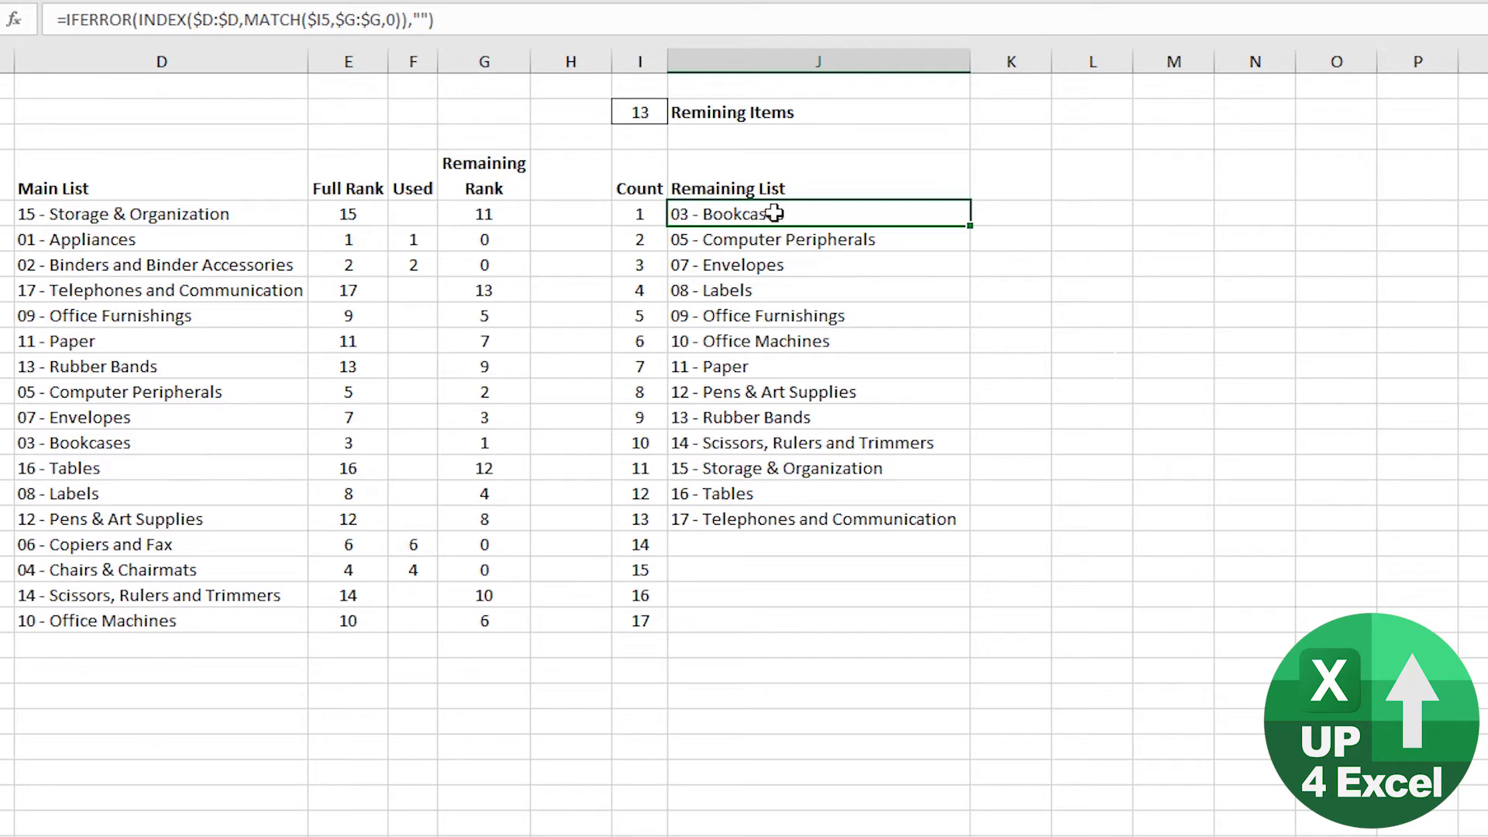
left_click_drag(770, 209, 751, 617)
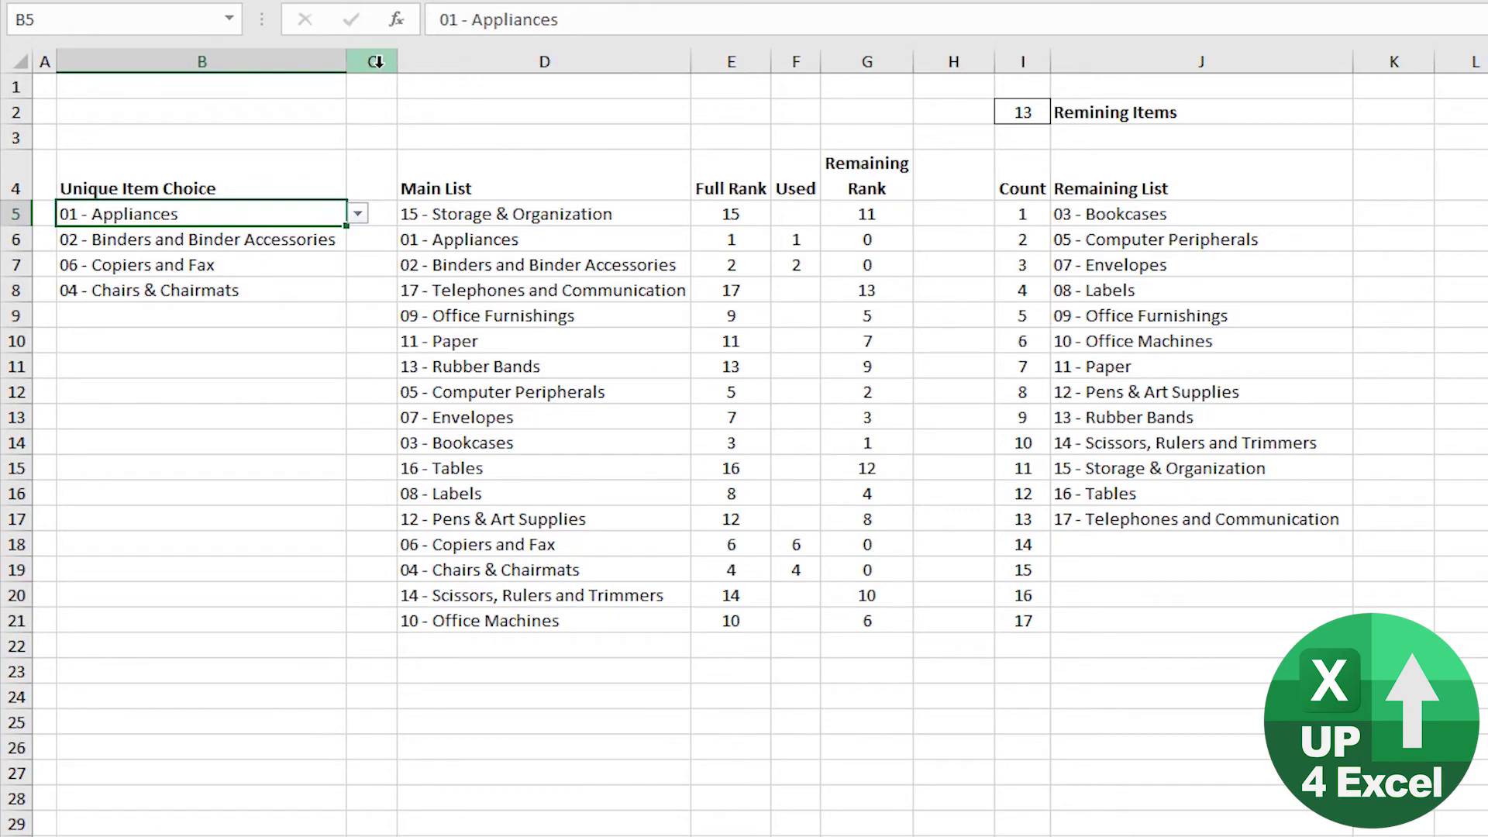
Insert a new column D before the Main List
right_click(448, 59)
left_click(558, 235)
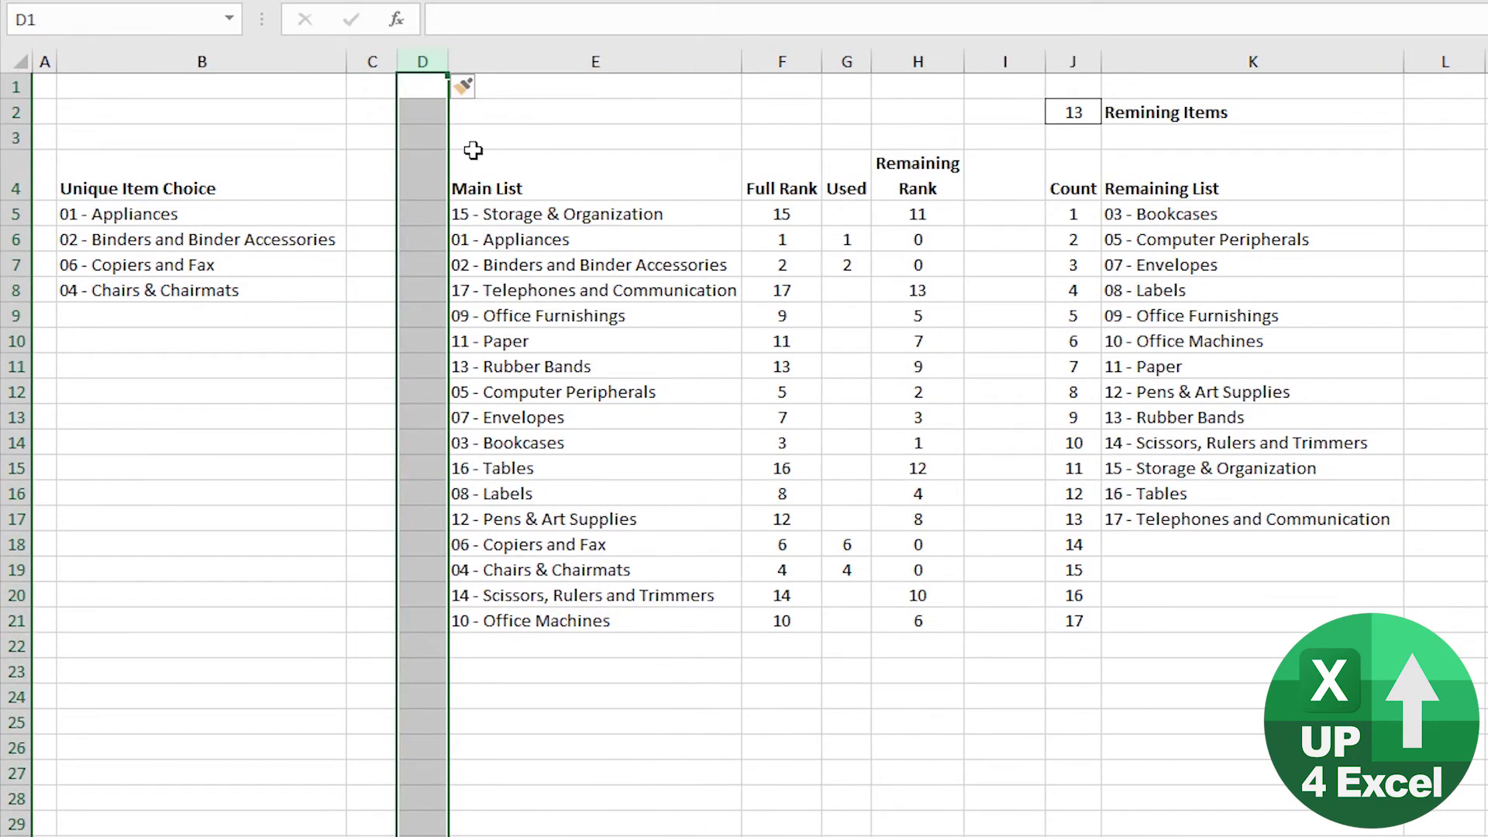
left_click_drag(442, 61, 643, 61)
left_click(612, 180)
key("ctrl+shift+equal")
key("Down")
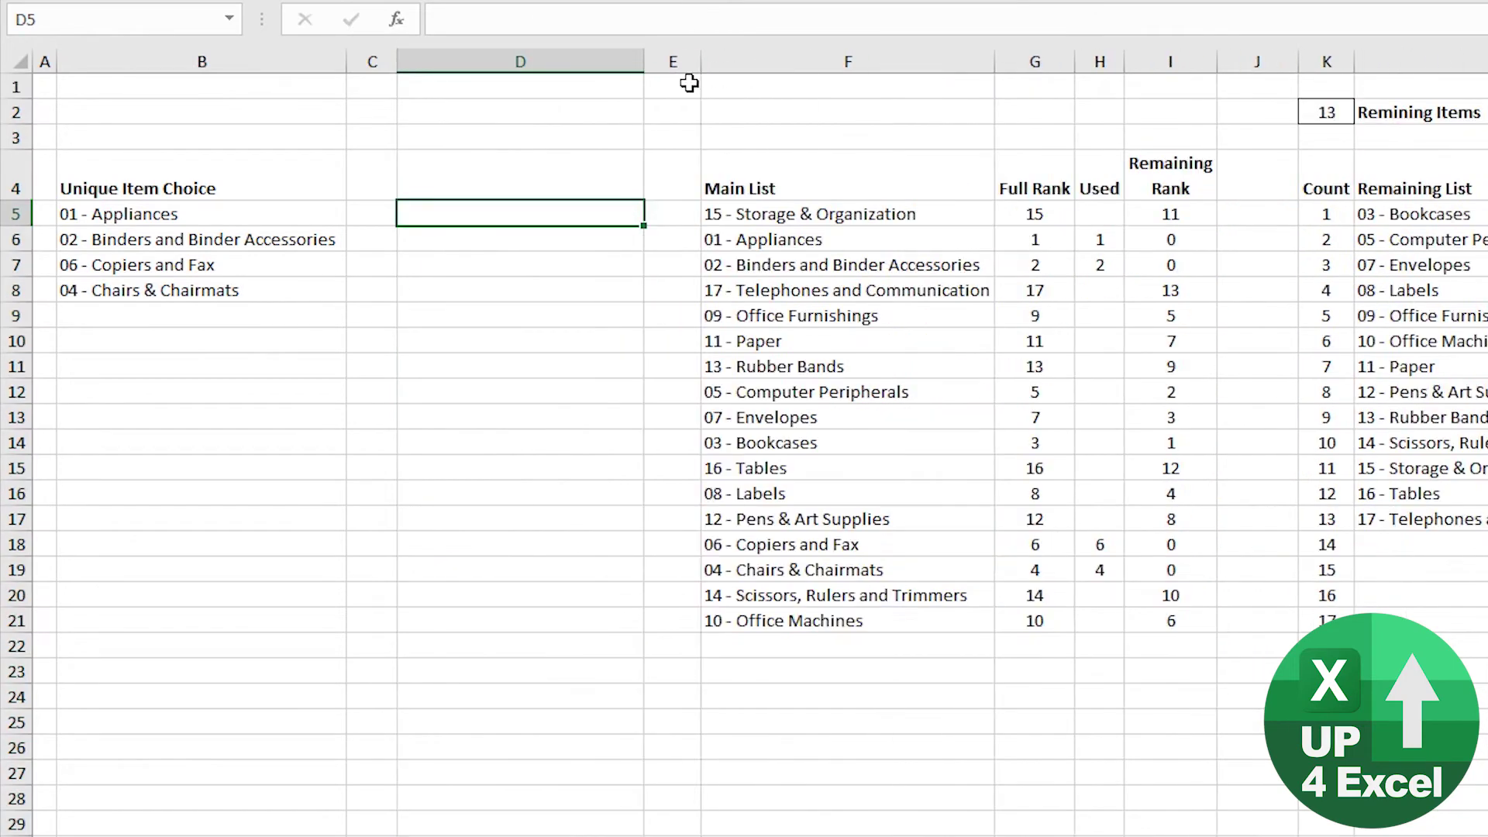
key("Up")
Enter a bold 'Easy Option' header in D4
type("A")
key("BackSpace")
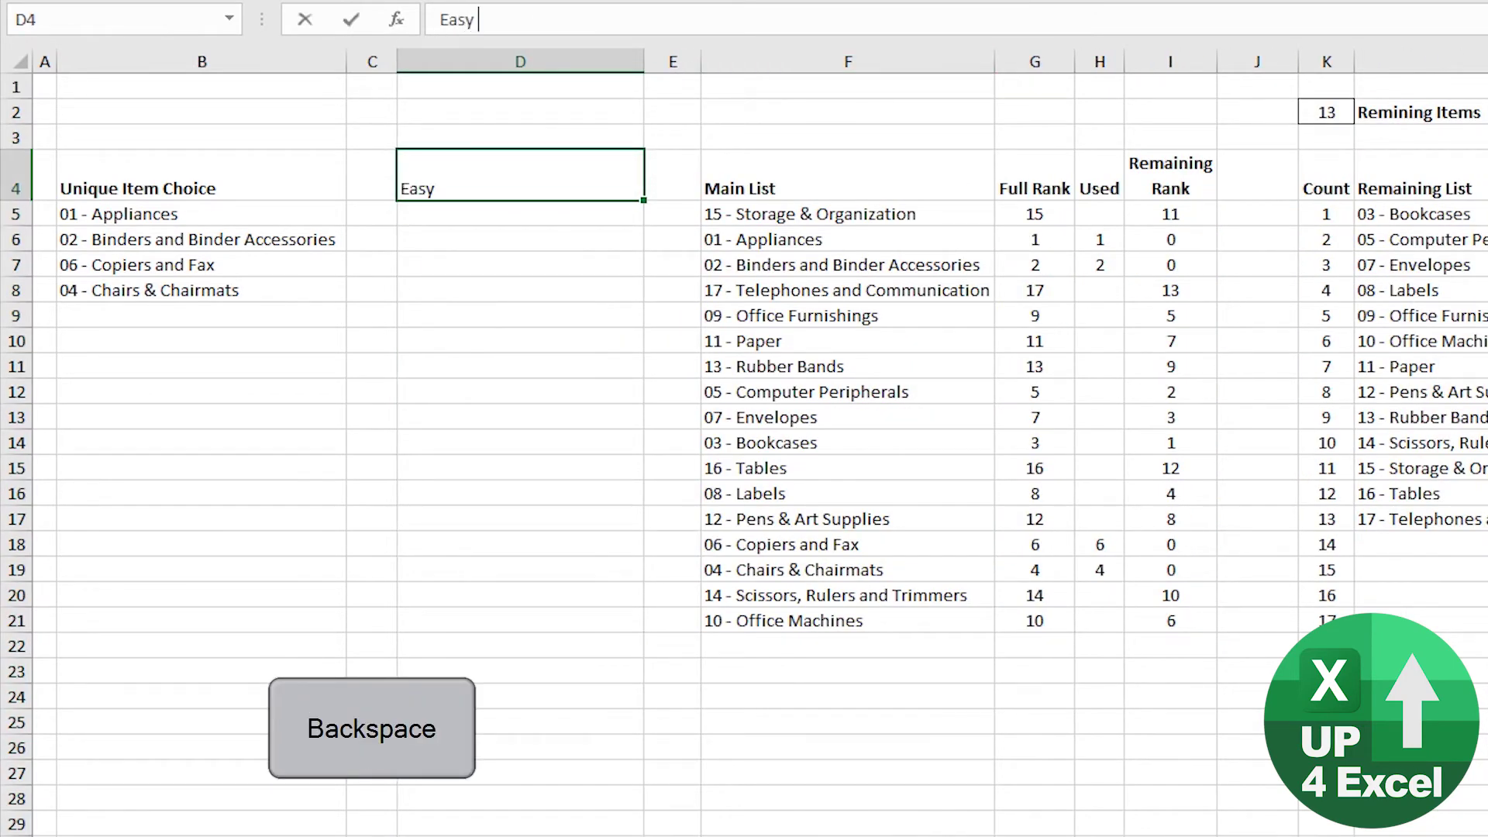
type("Easy Option")
key("Return")
key("Up")
key("ctrl+b")
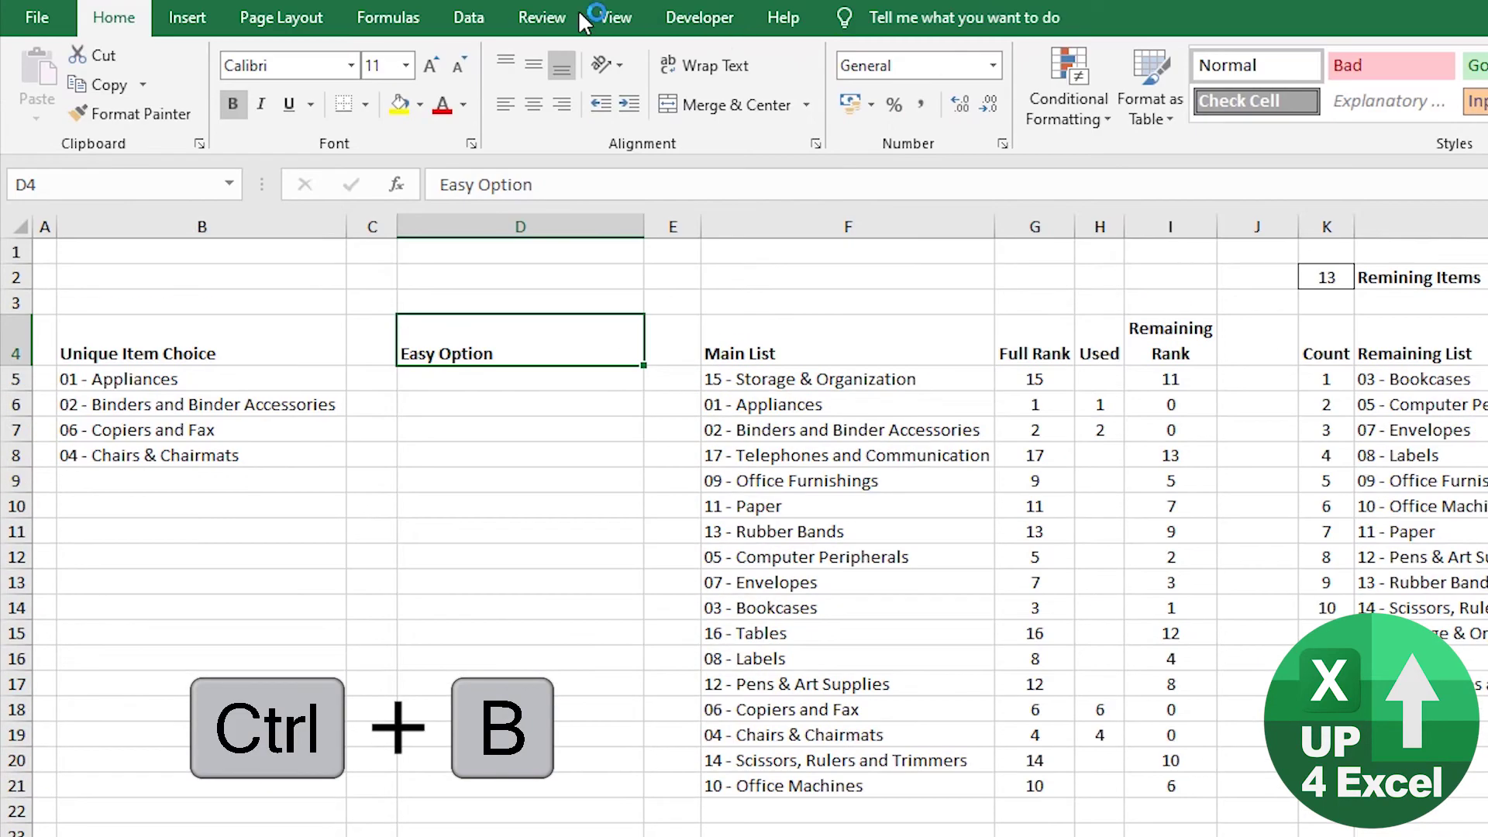
Give D5:D21 List data validation sourced from the Remaining List cells
left_click(468, 14)
left_click_drag(503, 324, 499, 666)
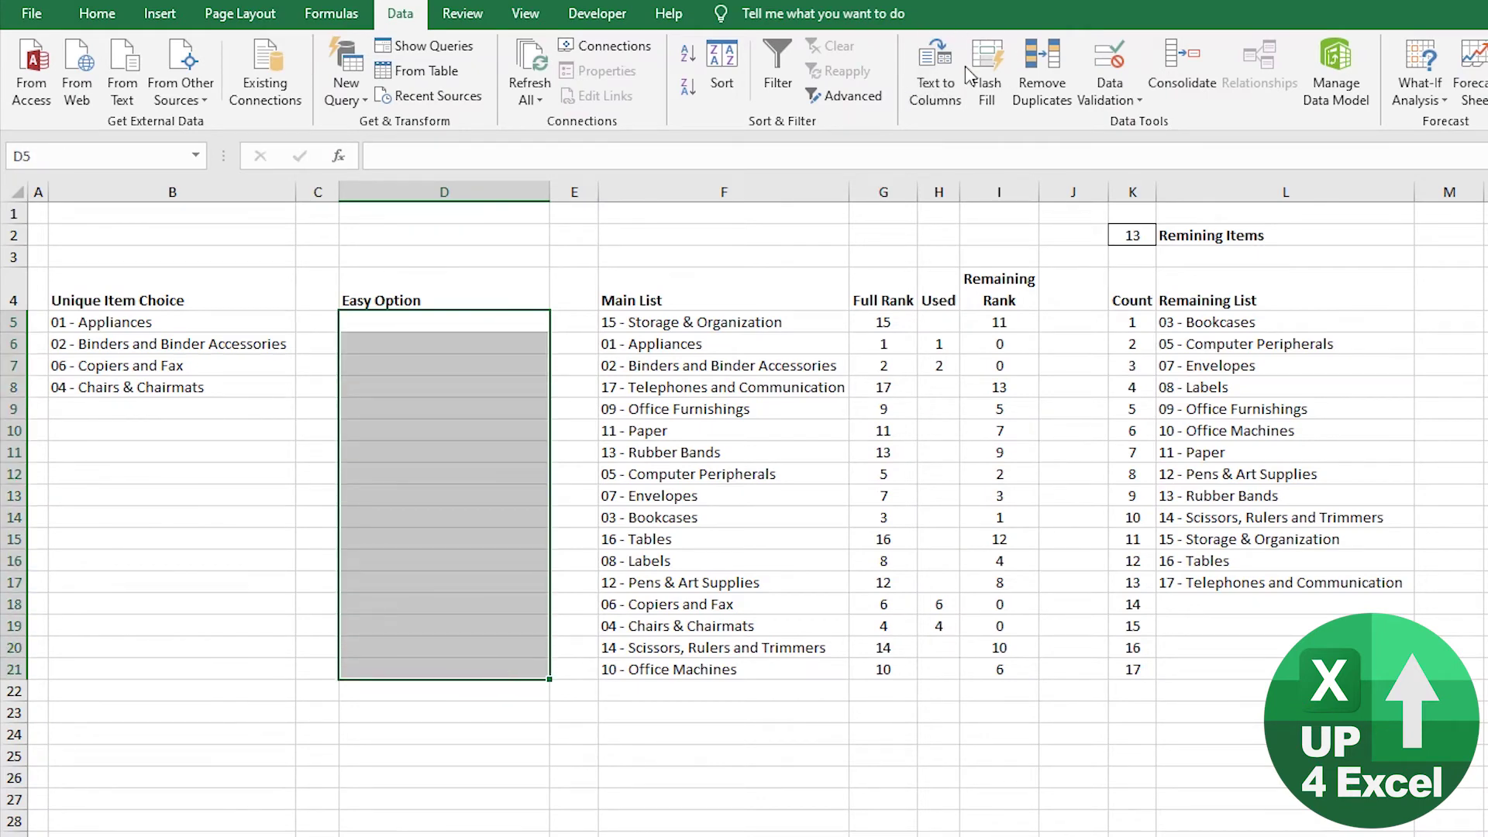
left_click(1109, 62)
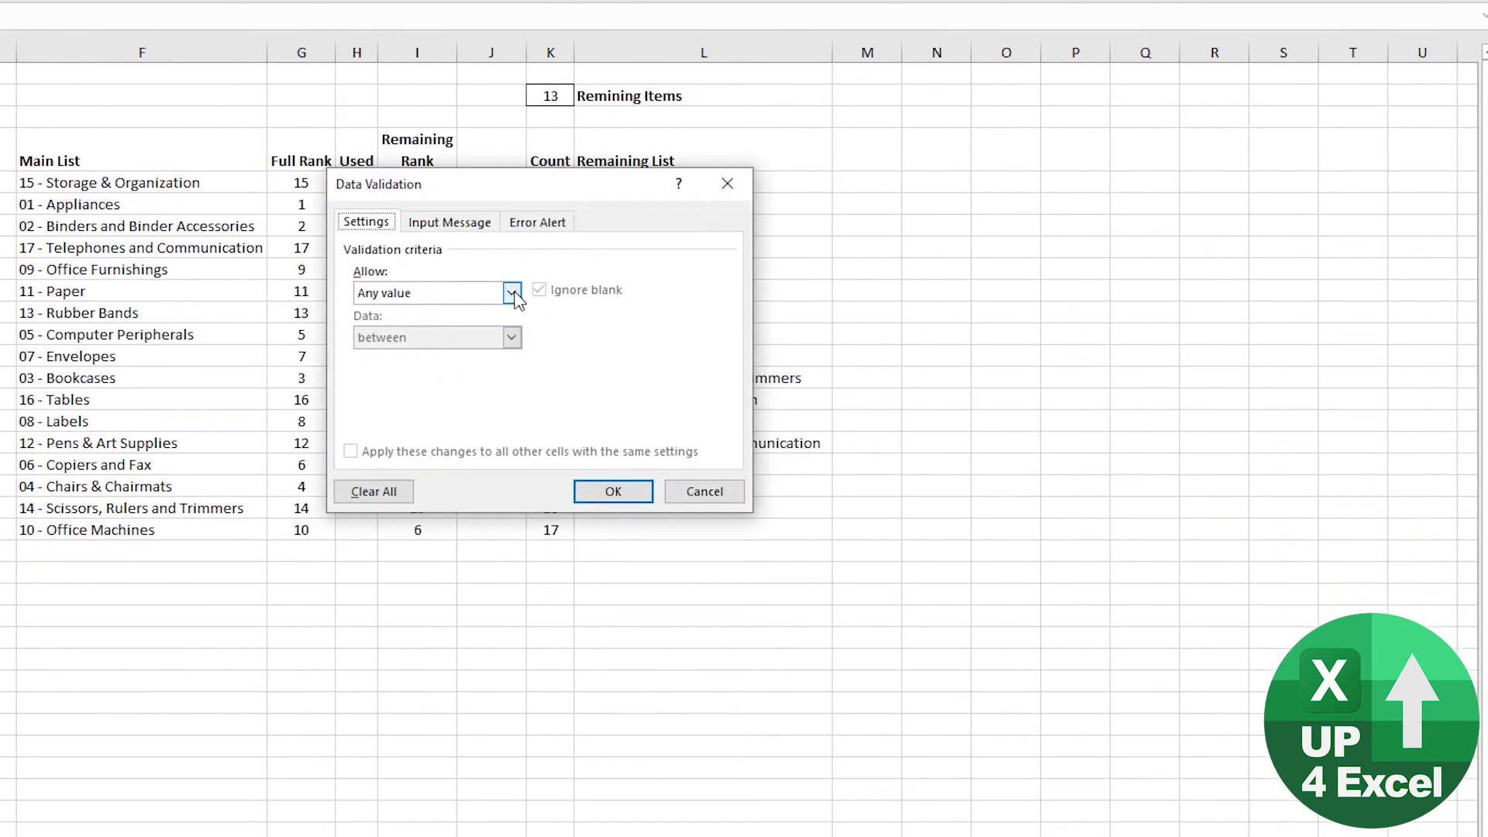
left_click(511, 431)
left_click(407, 495)
left_click(419, 384)
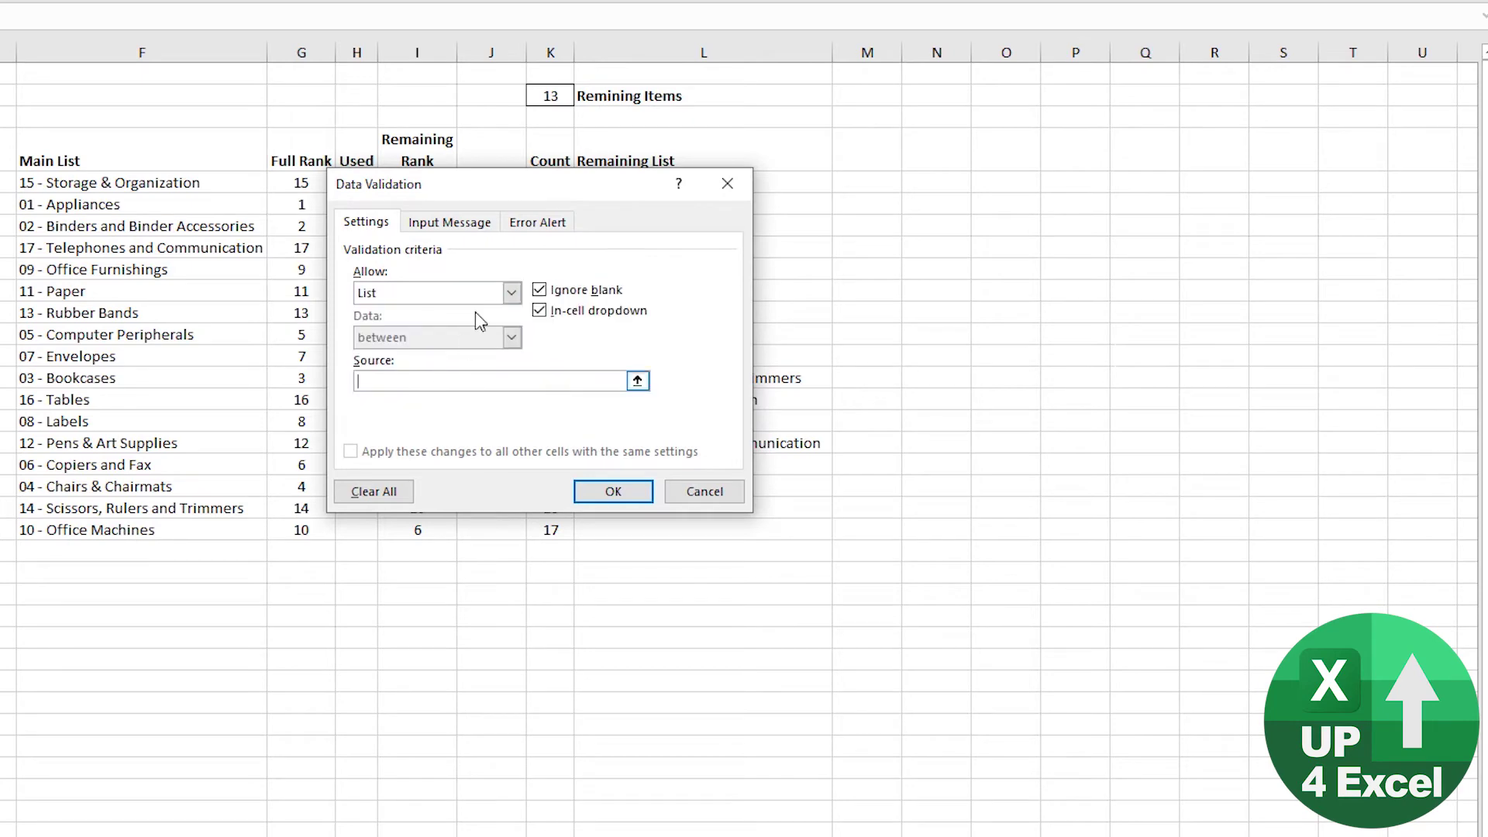
left_click_drag(588, 179, 608, 526)
left_click(299, 575)
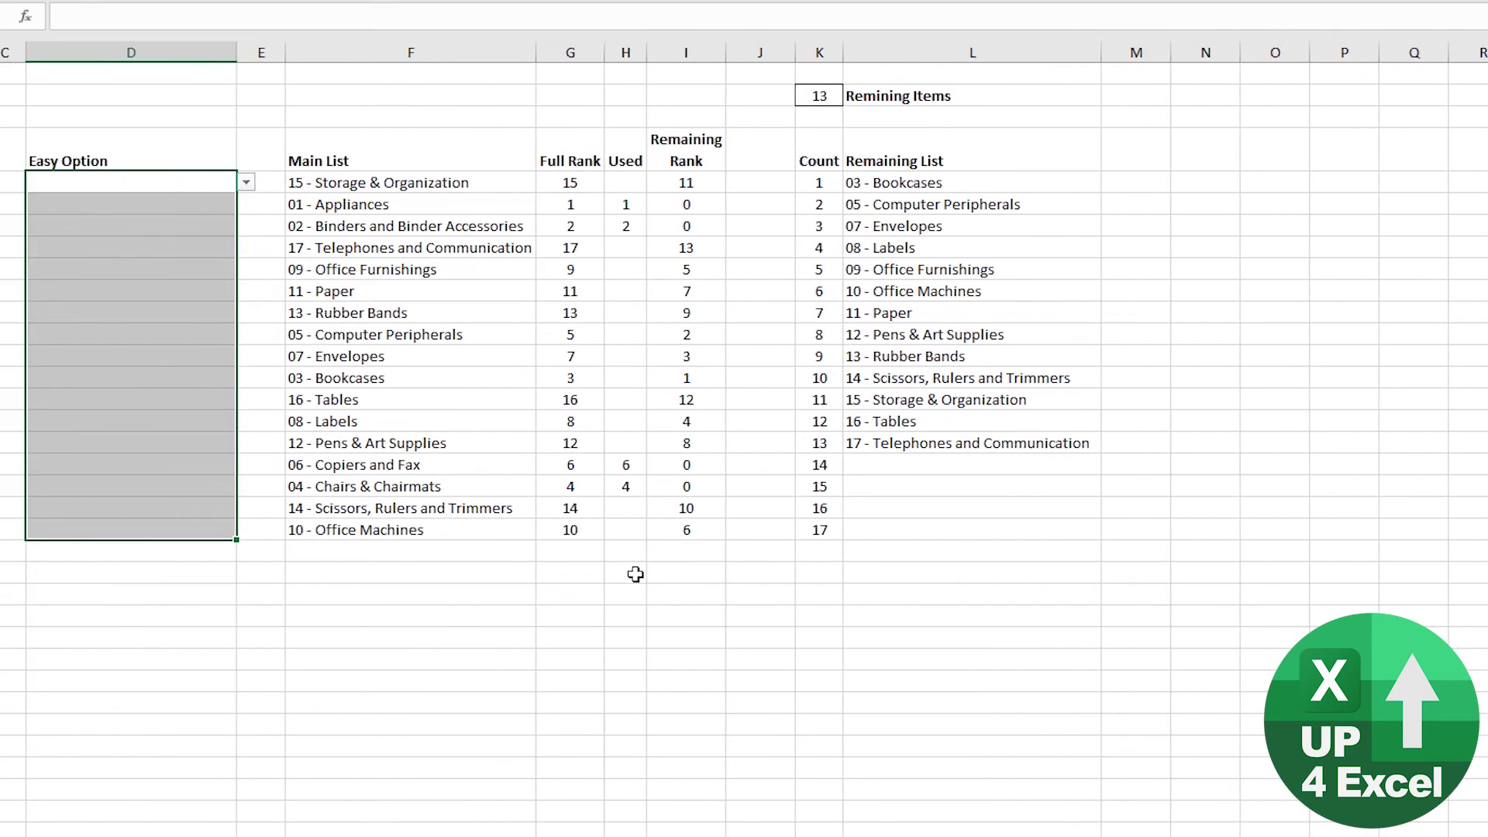
Repoint the Used formula at the Easy Option column and fill it down the Used column
left_click(622, 186)
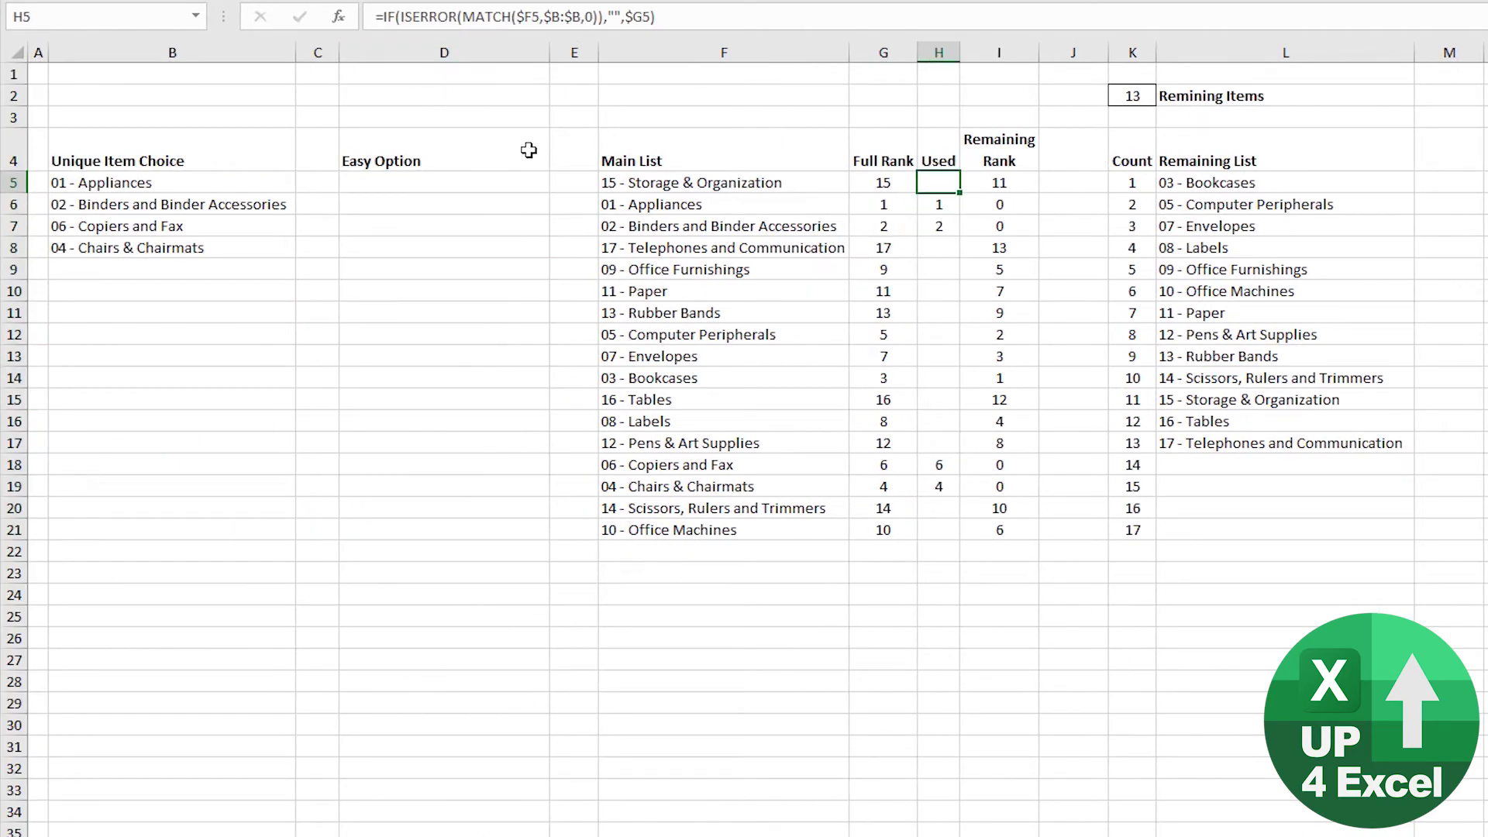
key("F2")
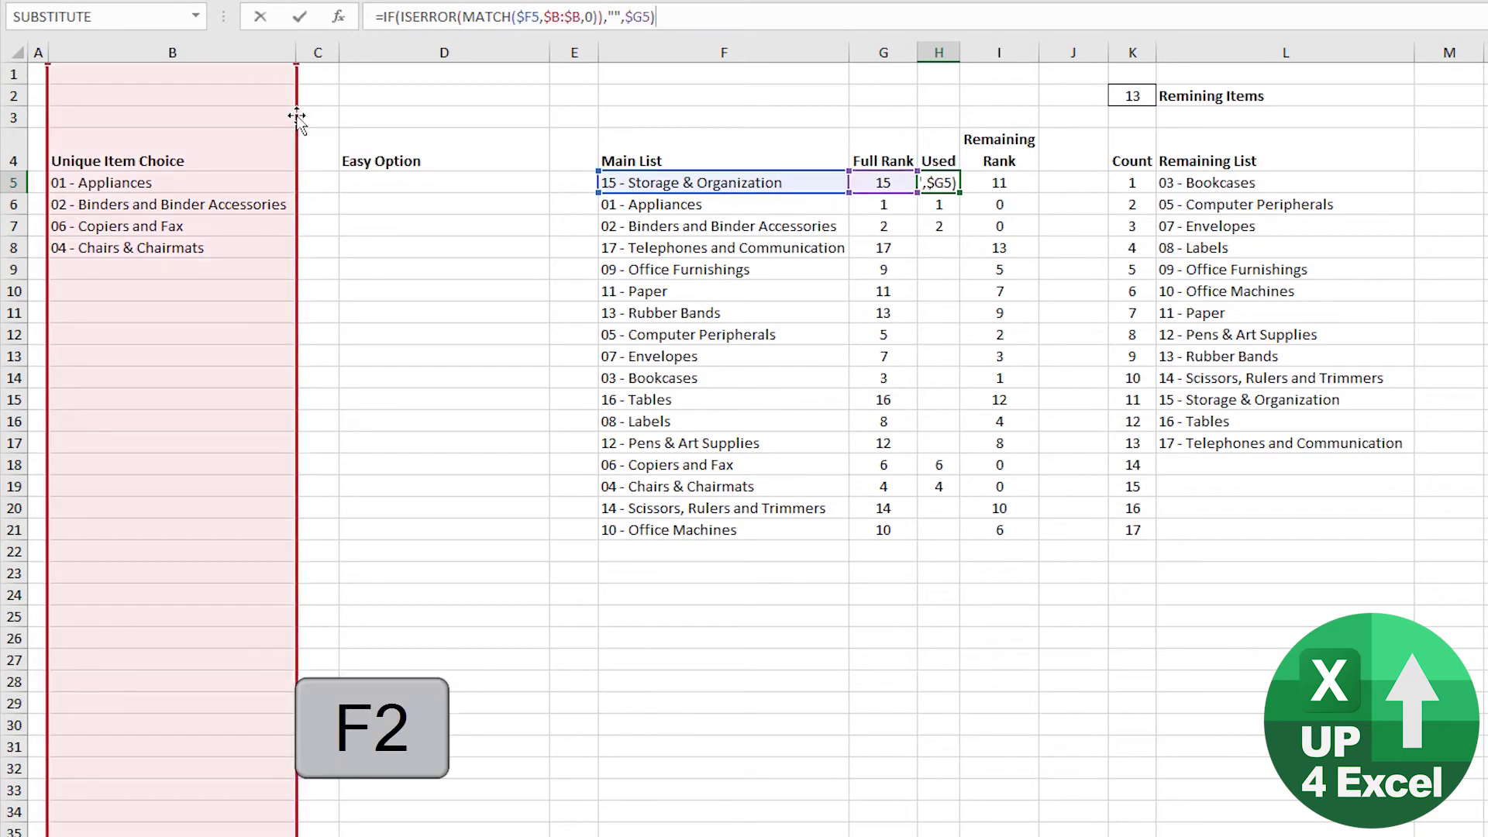
left_click_drag(331, 126, 449, 116)
key("Return")
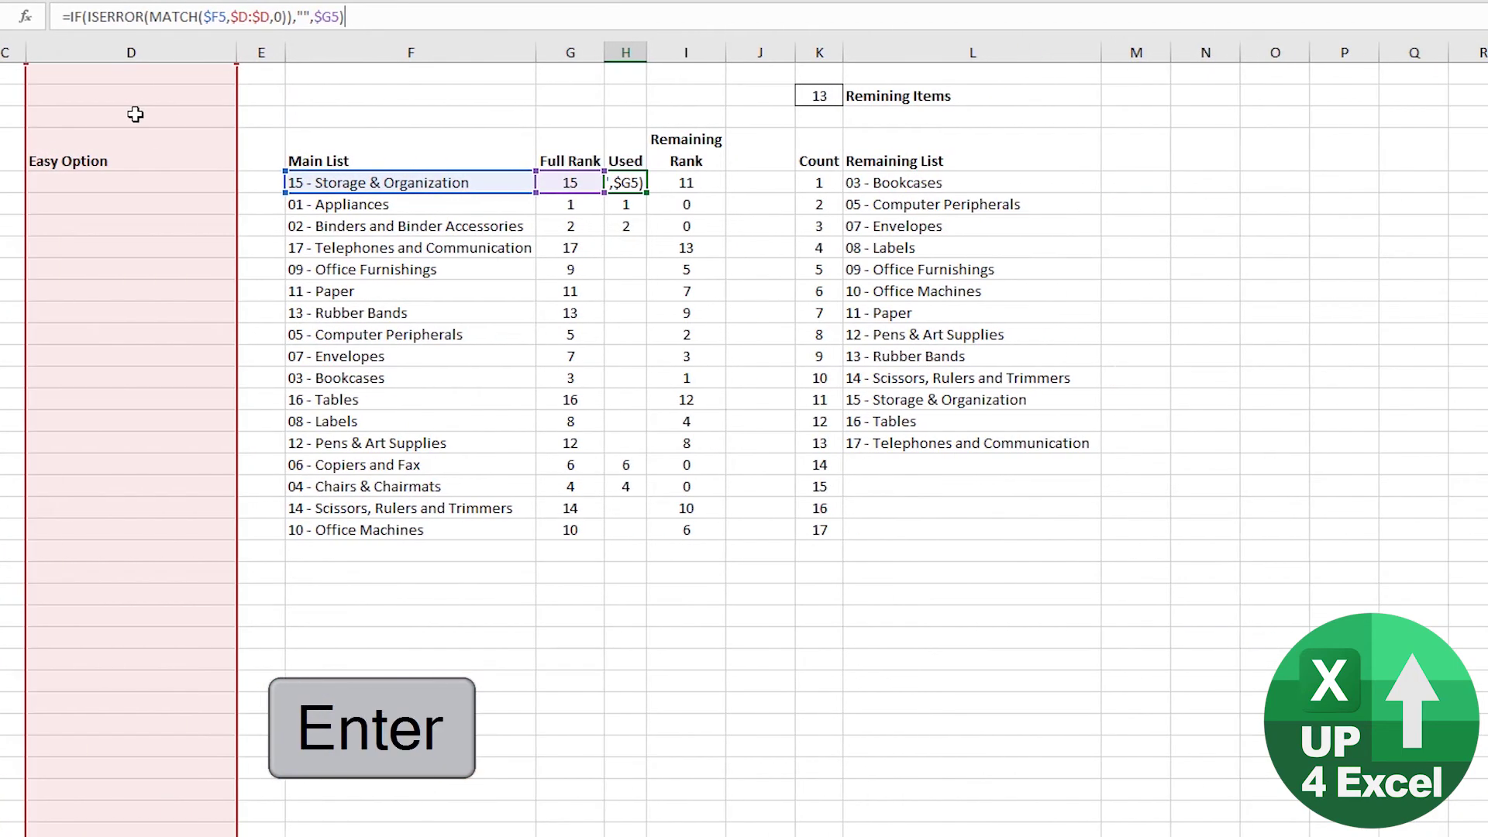
key("ctrl+c")
key("shift+Down")
key("shift+Down")
key("shift+Down")
key("shift+Down")
key("shift+Down")
key("shift+Down")
key("shift+Down")
key("shift+Down")
key("shift+Down")
key("shift+Down")
key("shift+Down")
key("shift+Down")
key("shift+Down")
key("shift+Down")
key("shift+Down")
key("shift+Down")
key("Return")
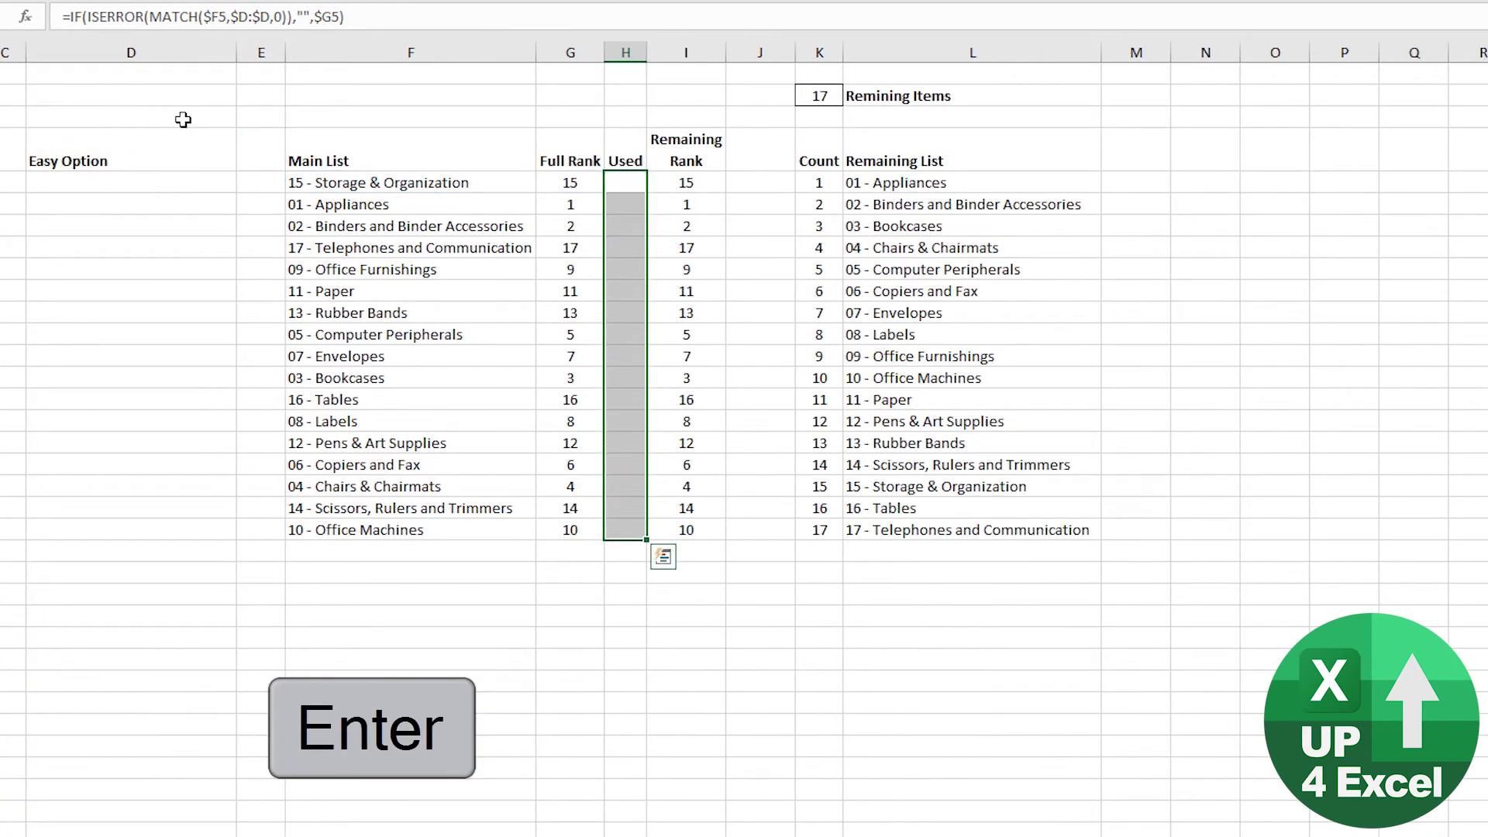
Pick 02 - Binders and Binder Accessories and 04 - Chairs & Chairmats in the first two Easy Option cells
left_click(104, 187)
left_click(246, 182)
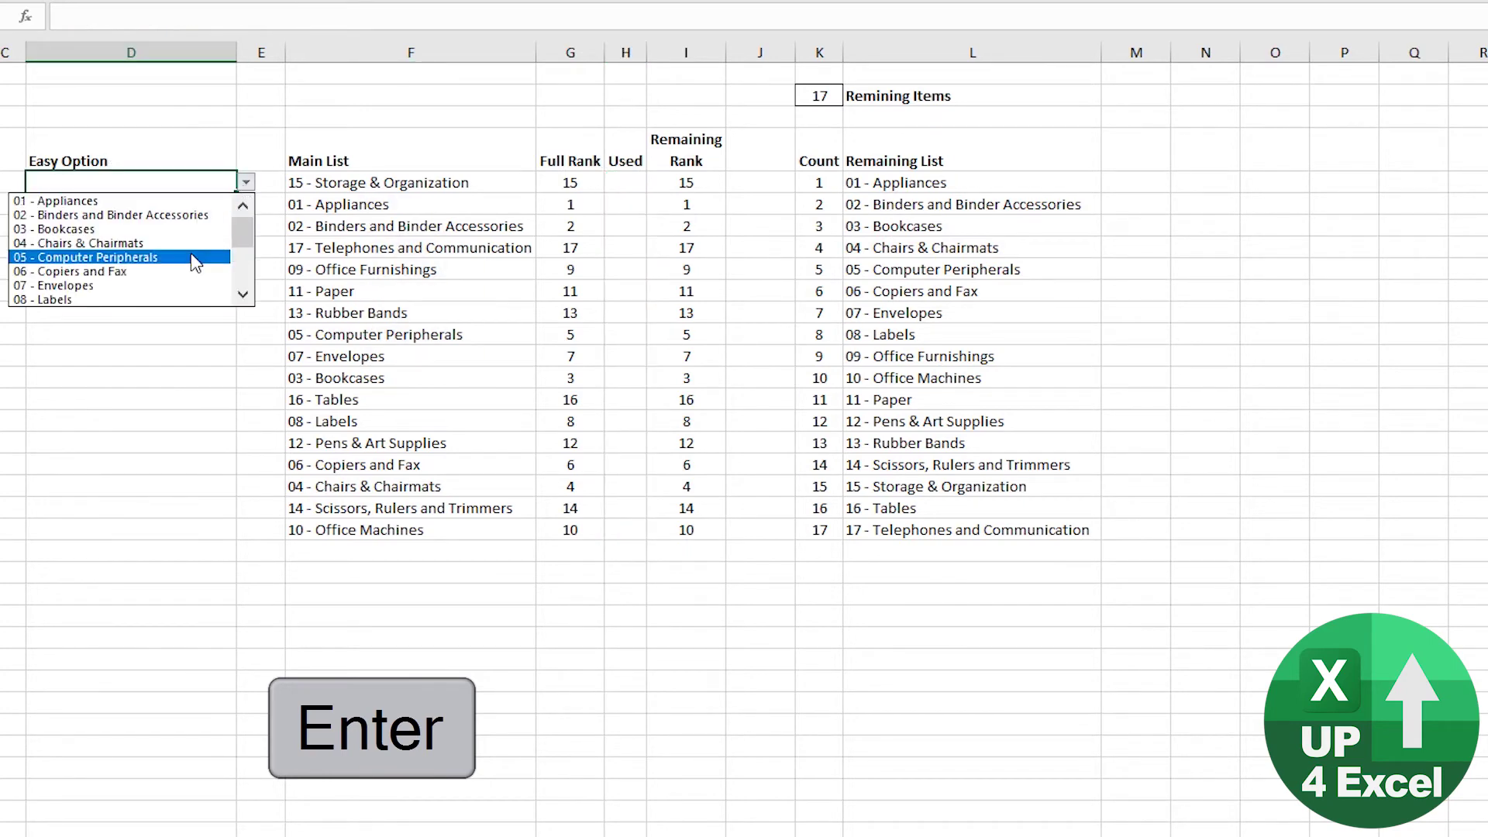
left_click(192, 214)
left_click(203, 209)
left_click(246, 206)
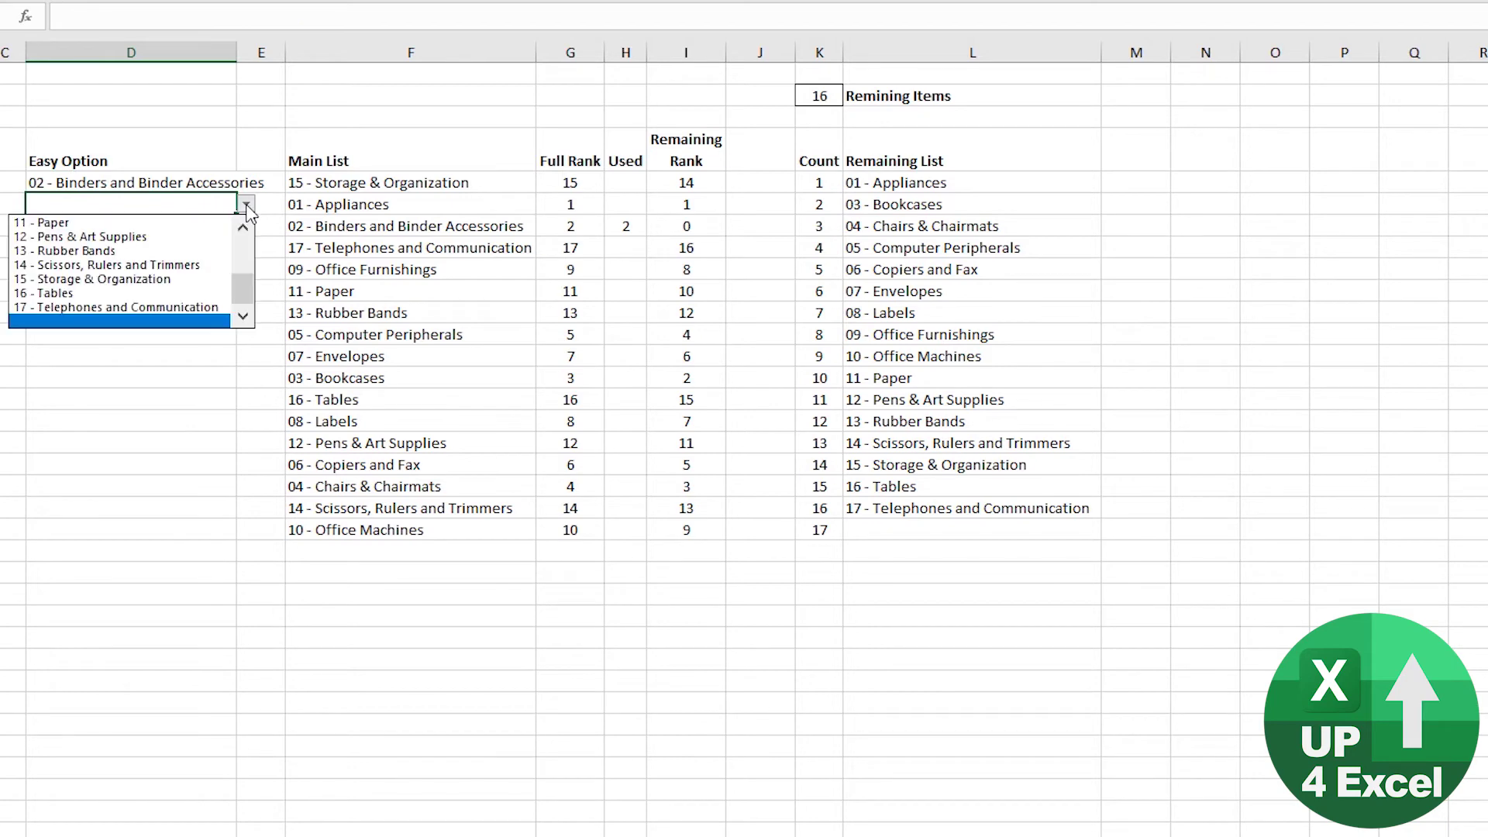
left_click_drag(242, 289, 243, 232)
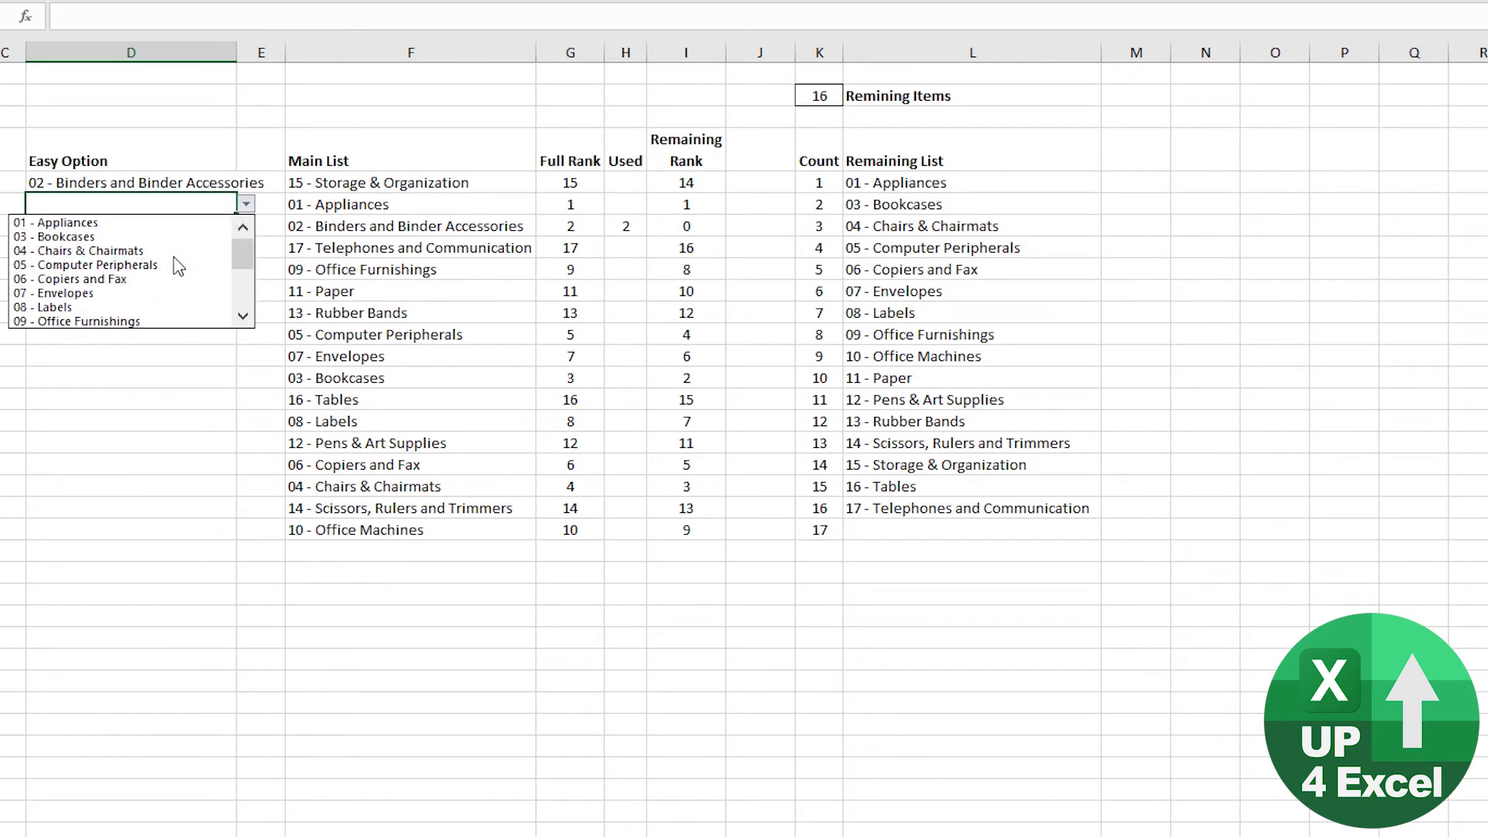
left_click(180, 251)
Pick 01 - Appliances and 17 - Telephones and Communication in the next Easy Option cells
left_click(230, 233)
left_click(246, 225)
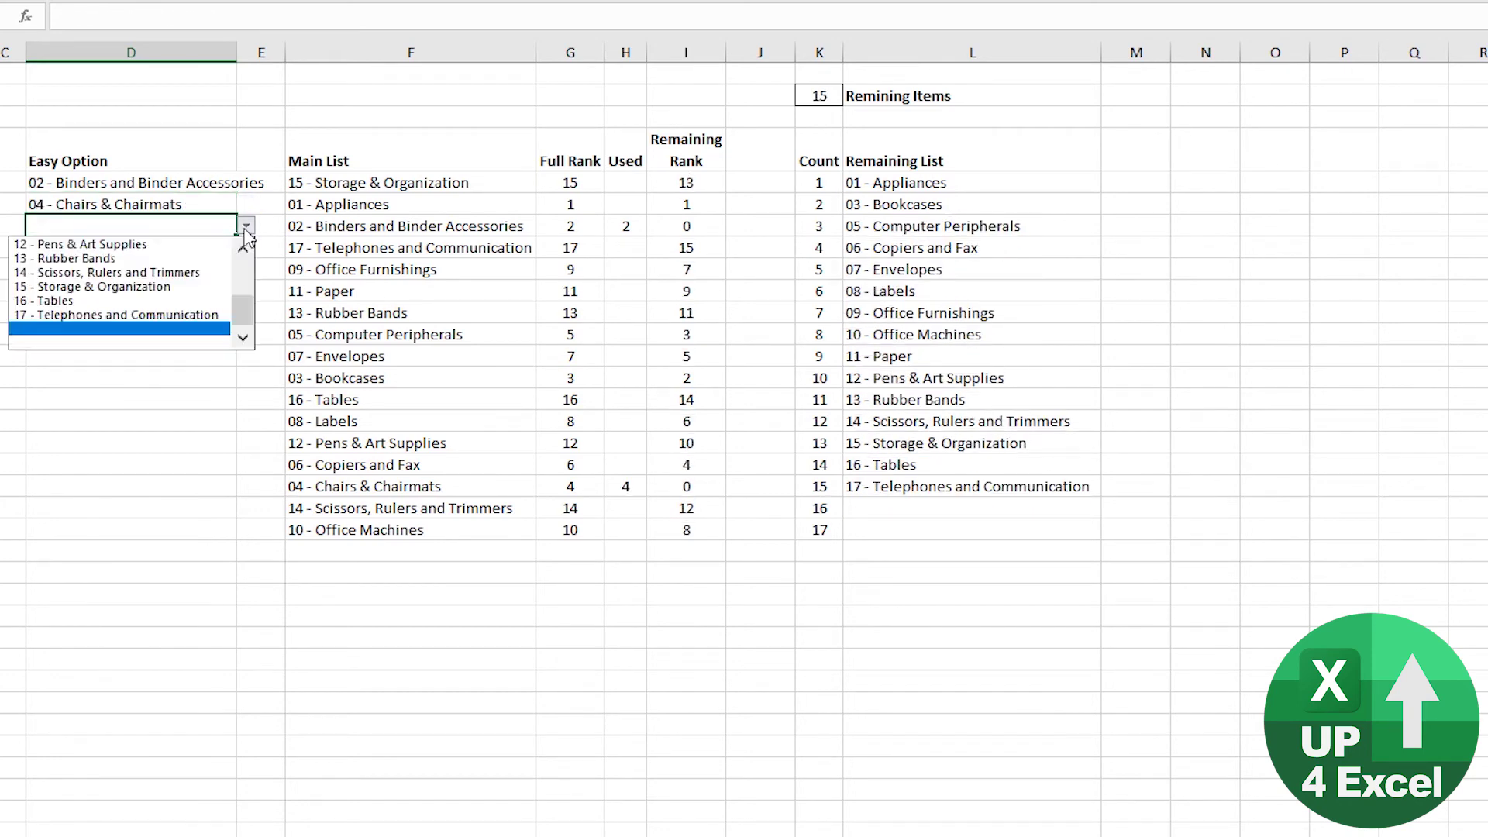
left_click_drag(243, 314, 243, 256)
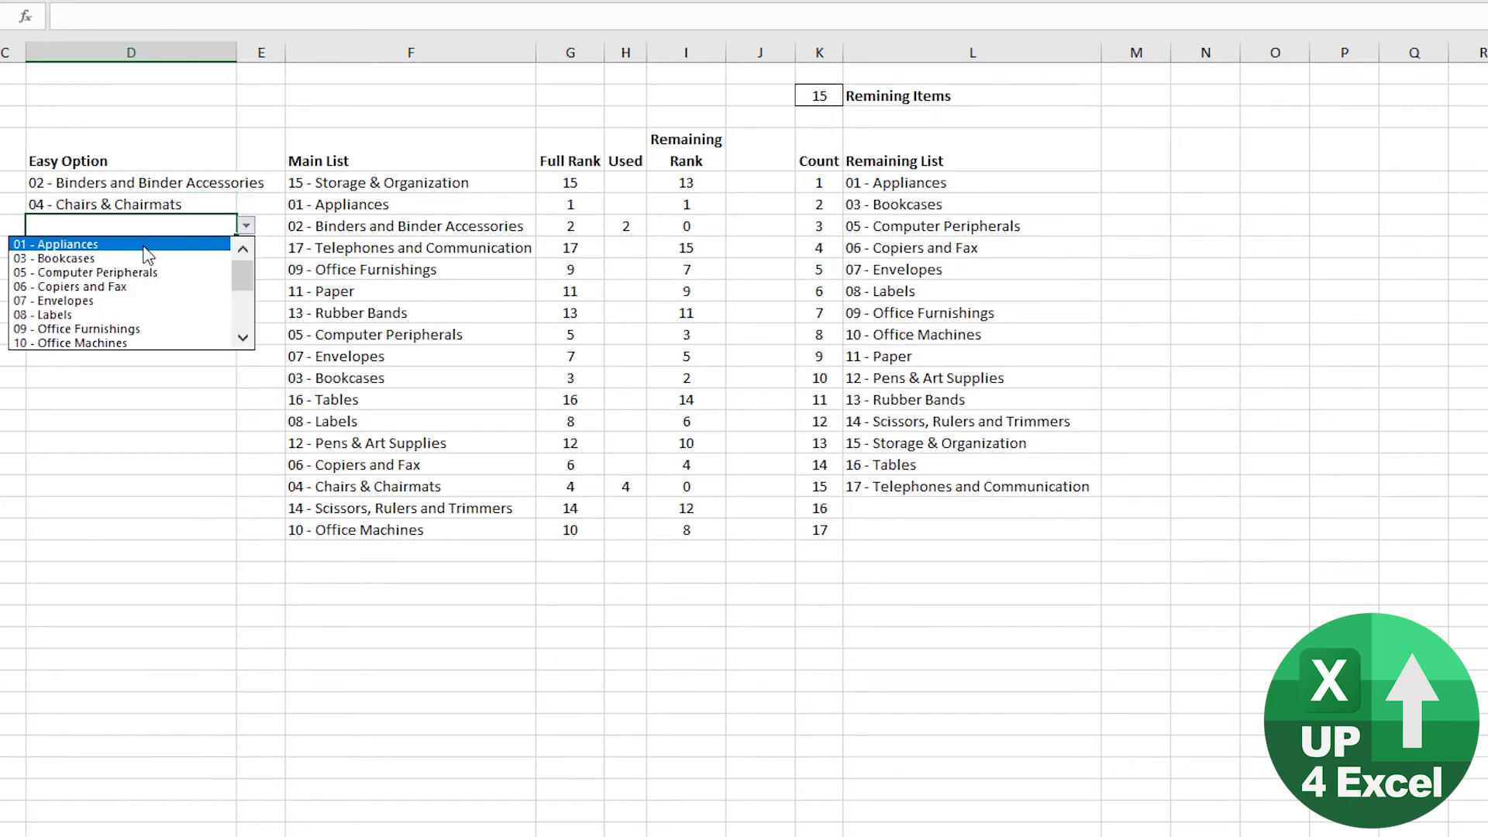
left_click(152, 245)
left_click(225, 248)
left_click(245, 247)
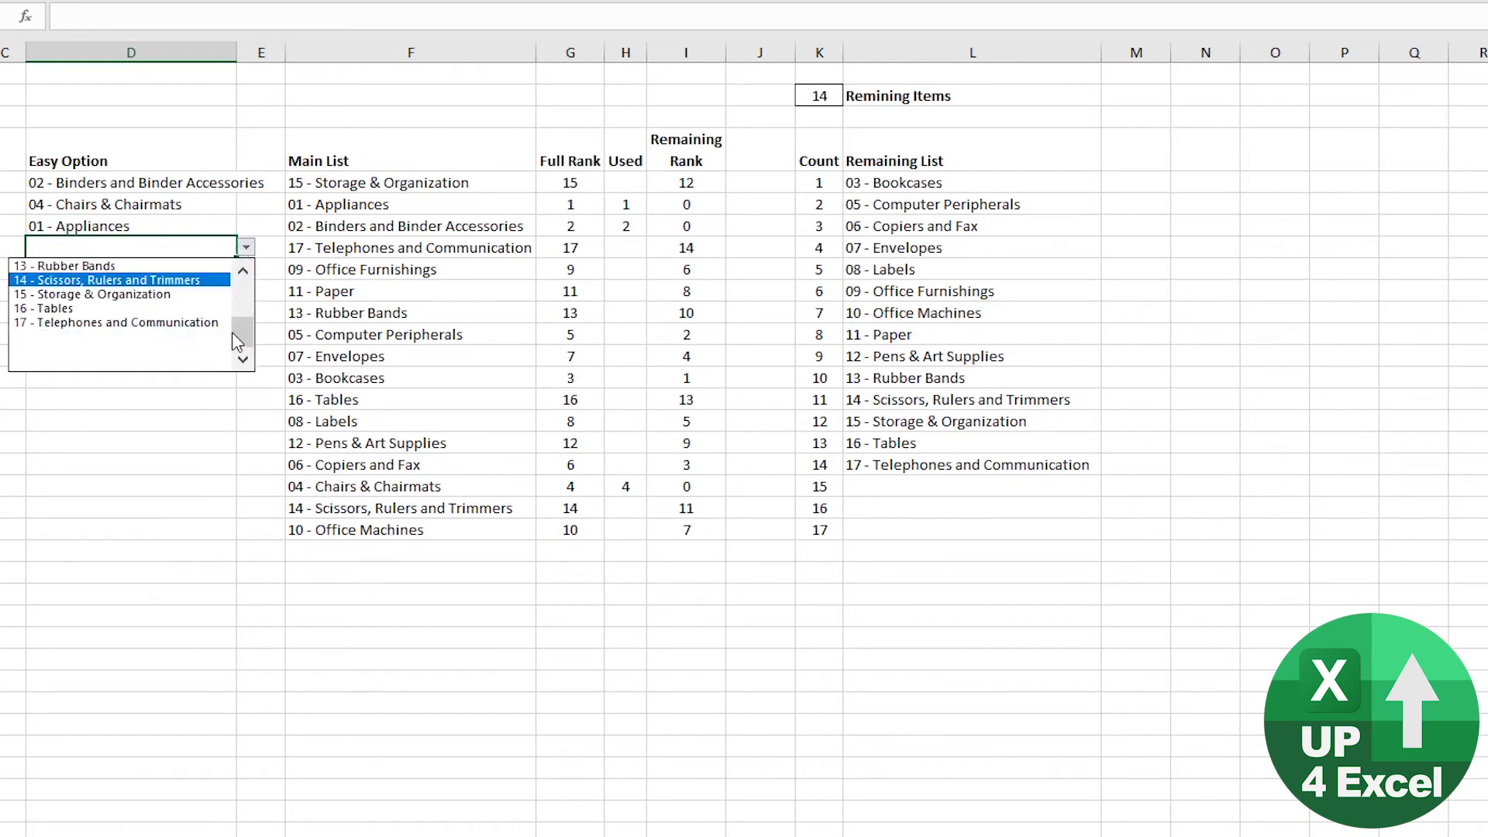
left_click_drag(237, 335, 243, 364)
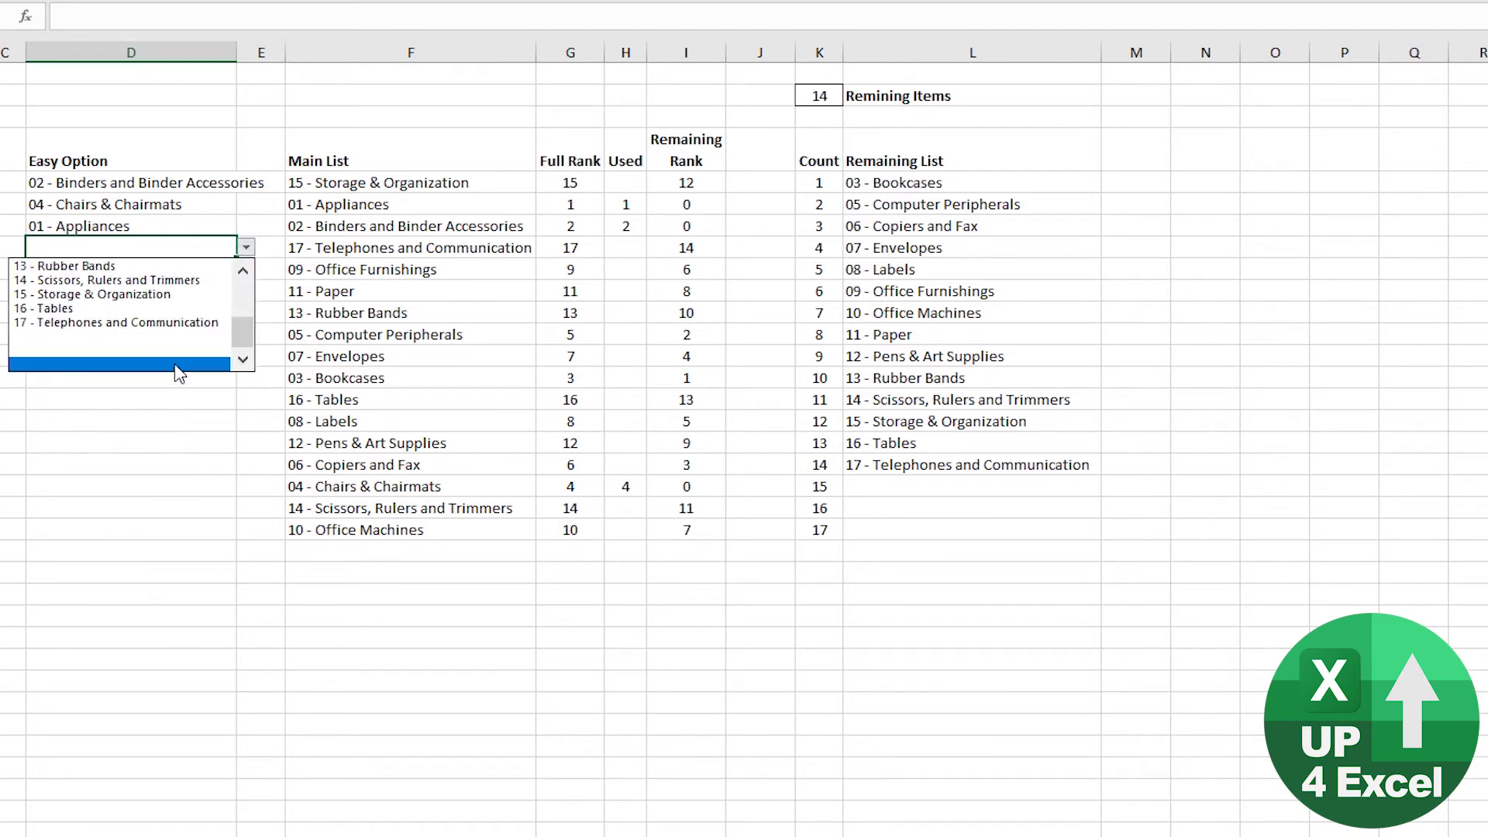
left_click(179, 323)
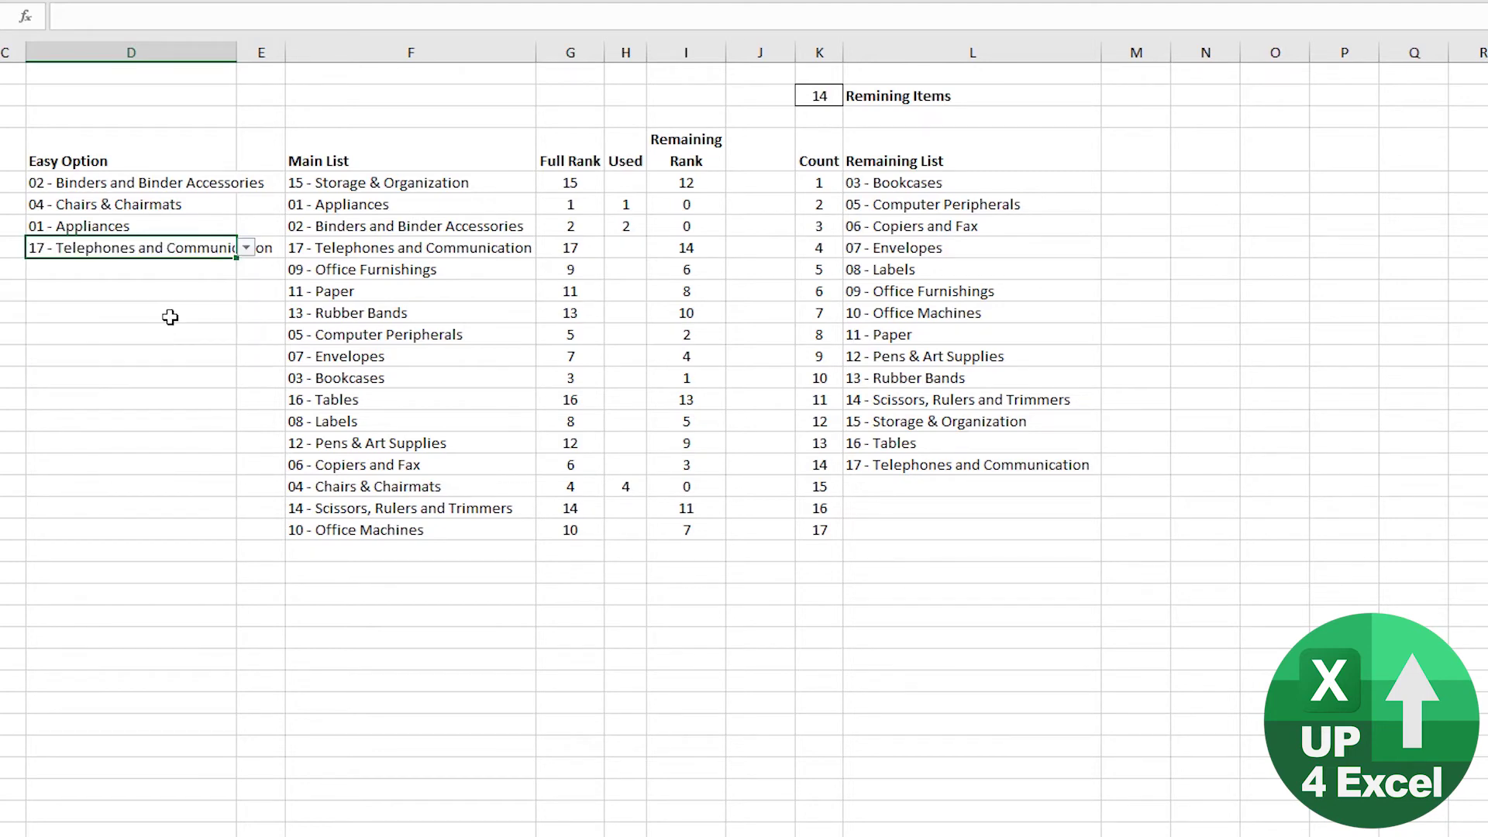
Pick 05 - Computer Peripherals in D9 and 14 - Scissors, Rulers and Trimmers in D10, then autofit column D
left_click(220, 264)
left_click(247, 269)
left_click_drag(243, 361, 243, 310)
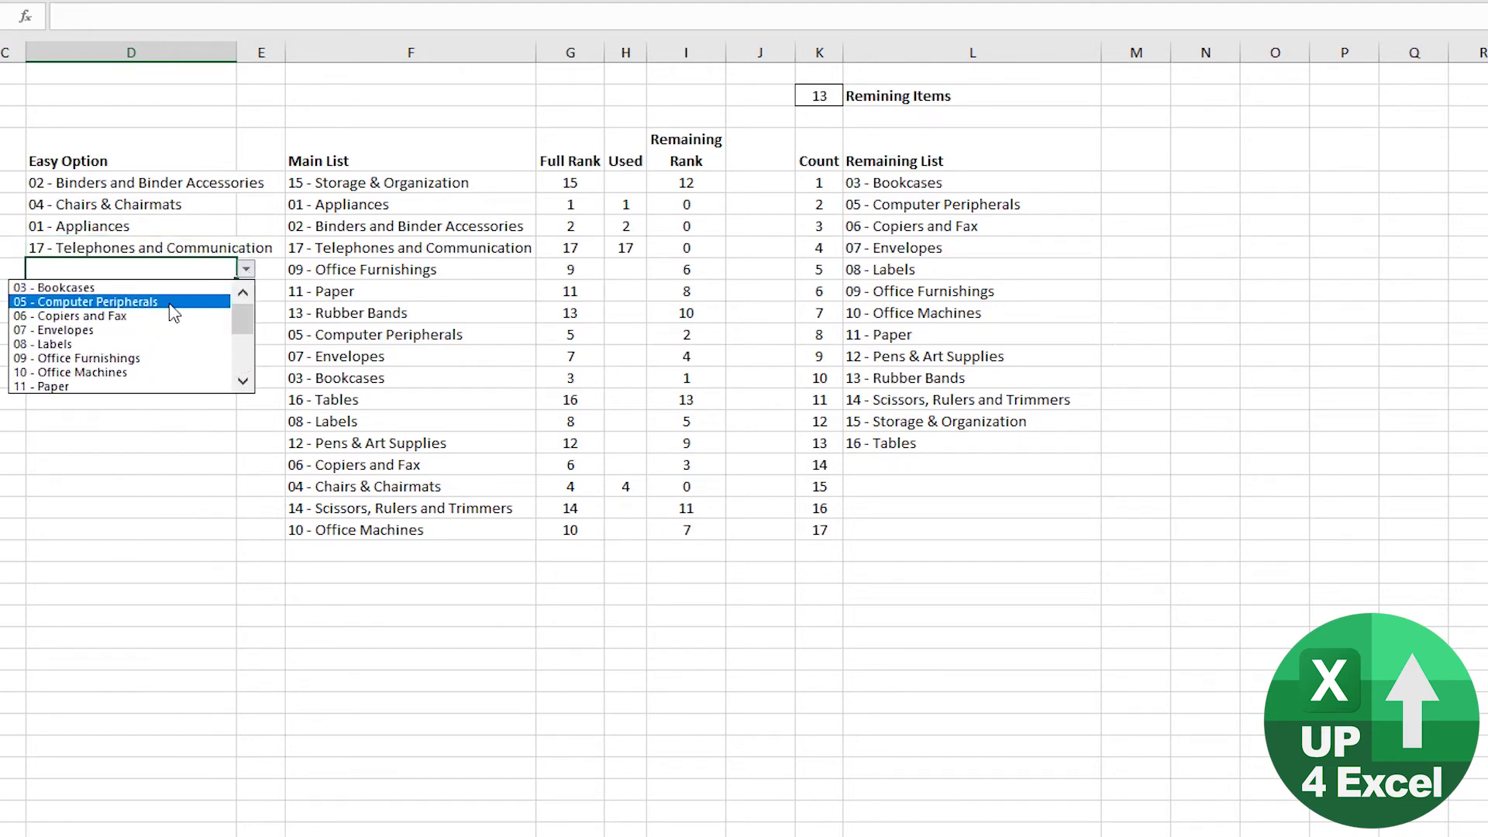
left_click(172, 303)
left_click(225, 291)
left_click(247, 290)
scroll(219, 387, "up", 3)
scroll(213, 369, "down", 2)
left_click(194, 353)
left_click(205, 331)
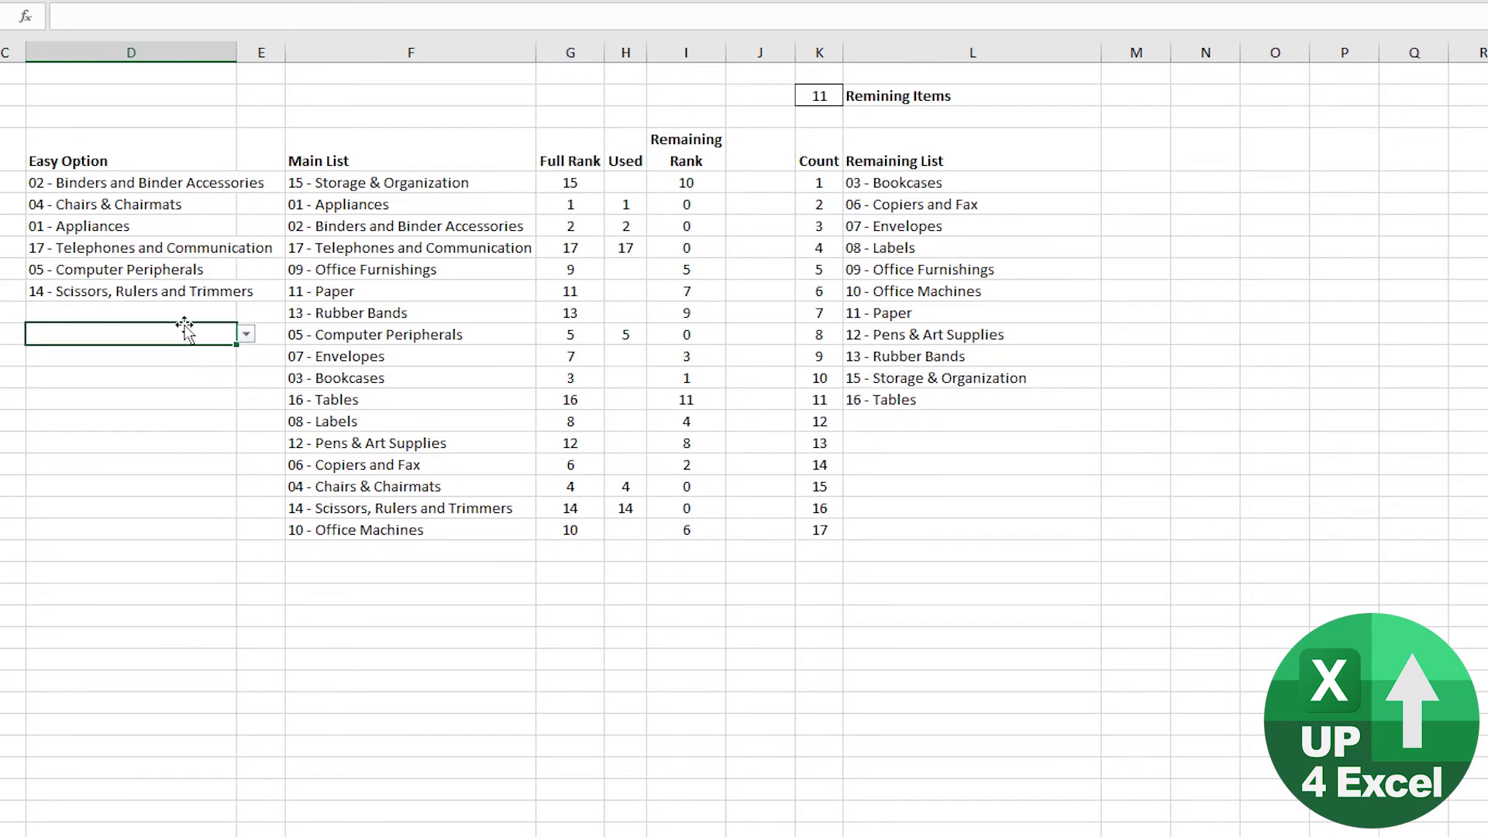
double_click(235, 52)
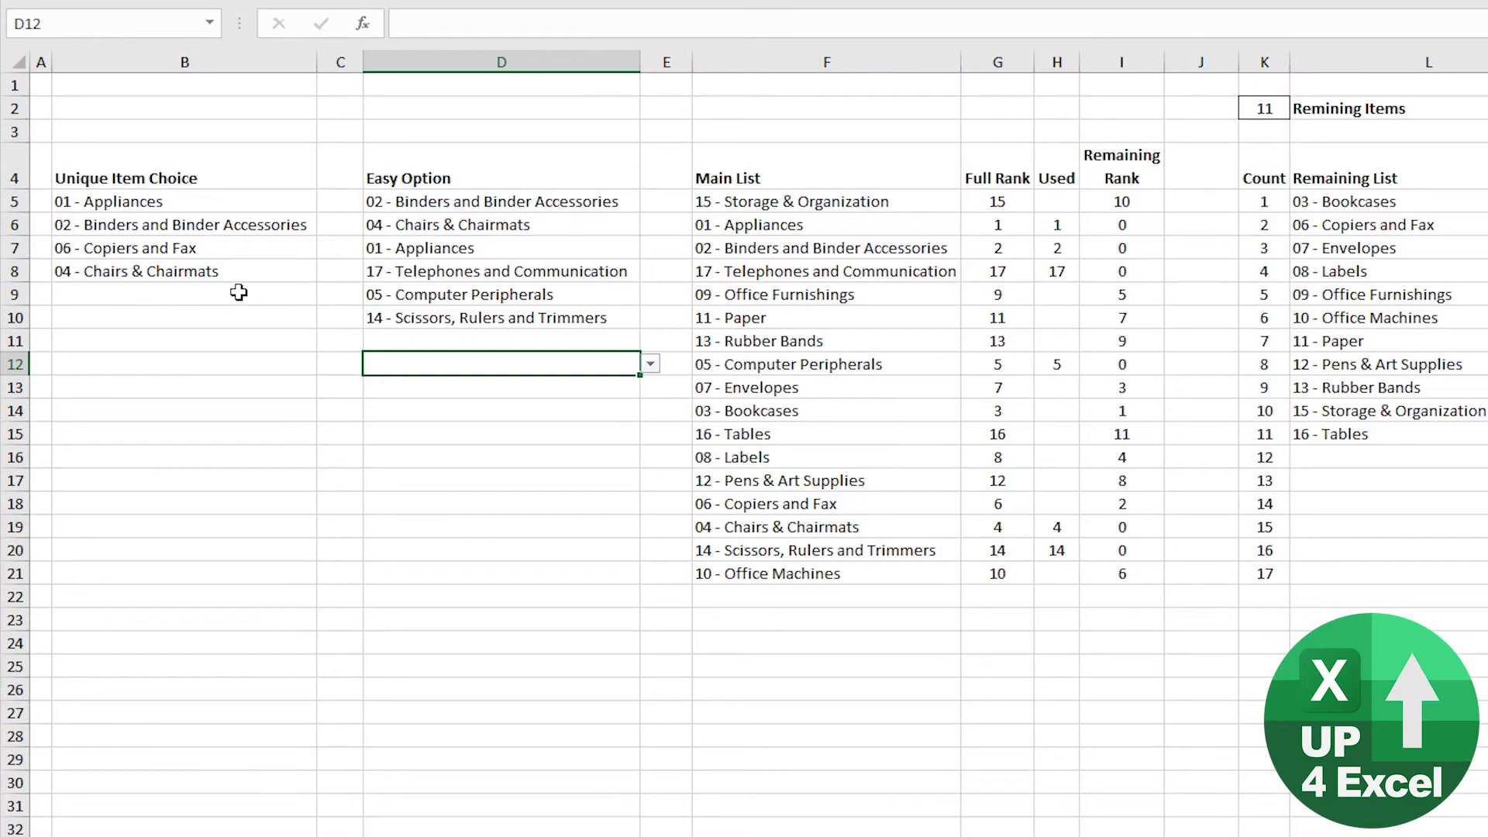
Browse B9's list of available items and close it without choosing anything
left_click(239, 292)
left_click(326, 295)
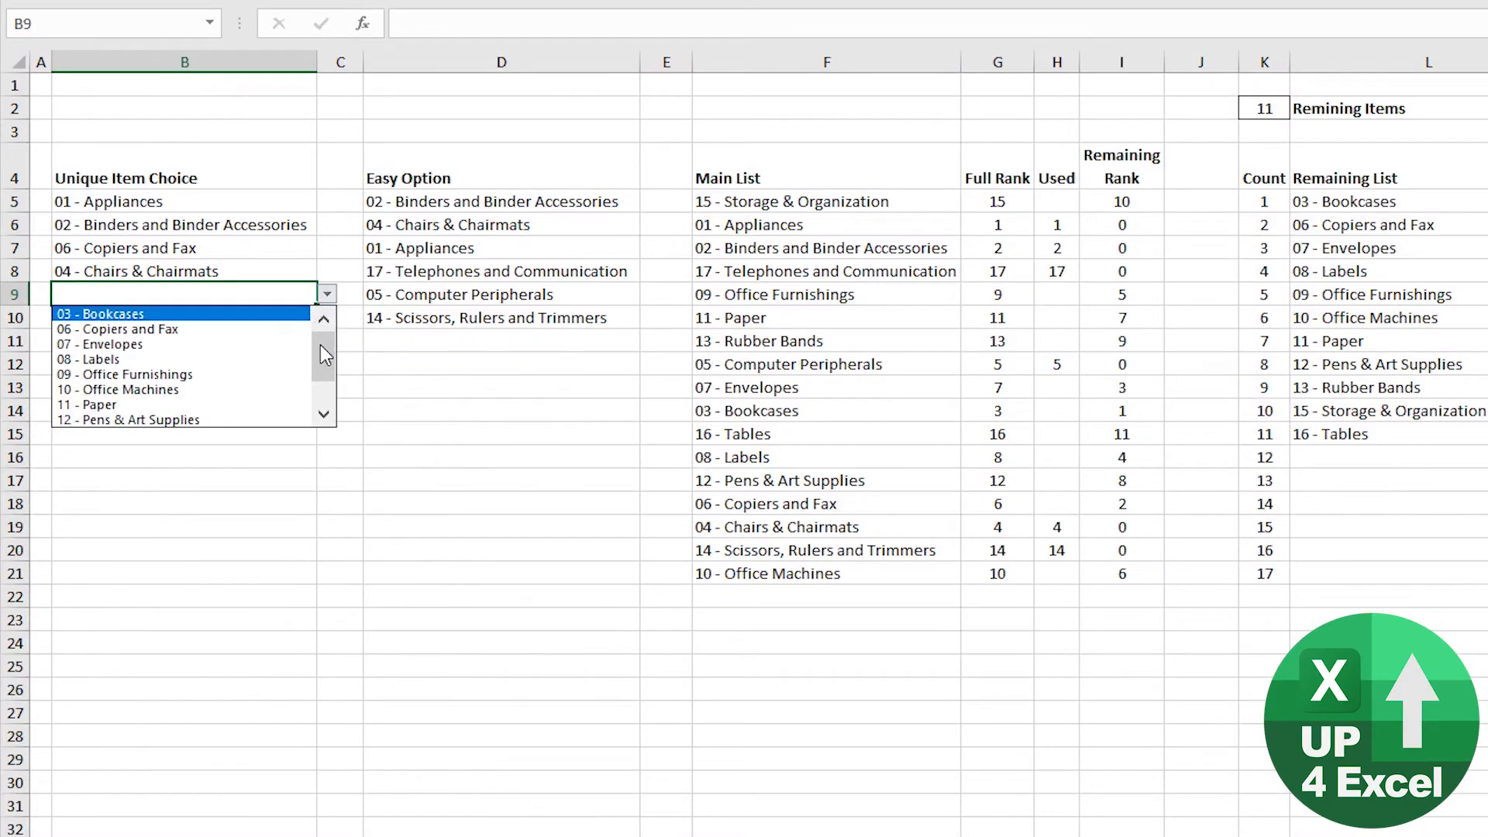
left_click_drag(327, 361, 325, 387)
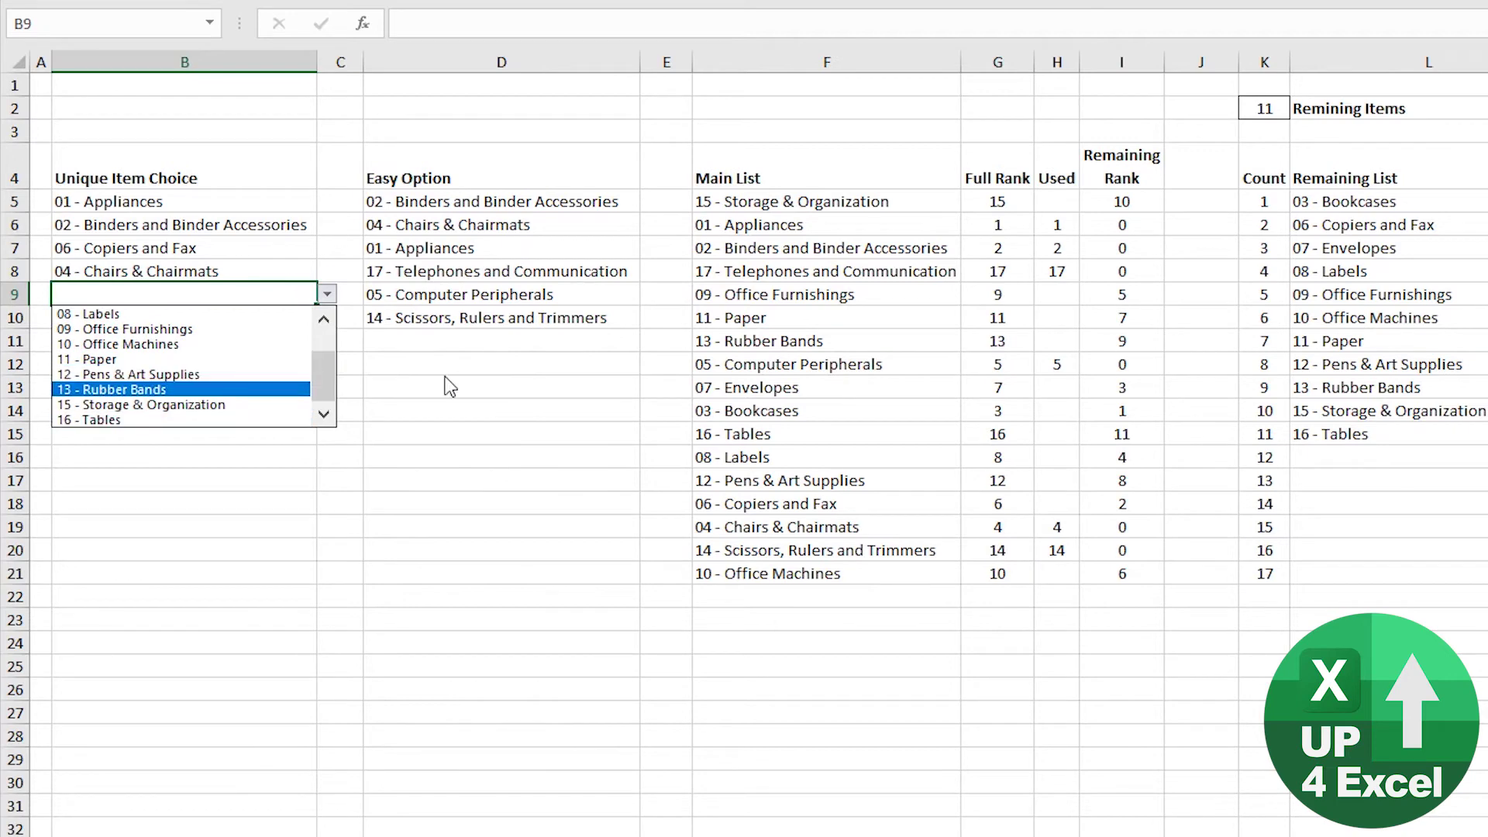
key("Escape")
key("Up")
key("Up")
key("Up")
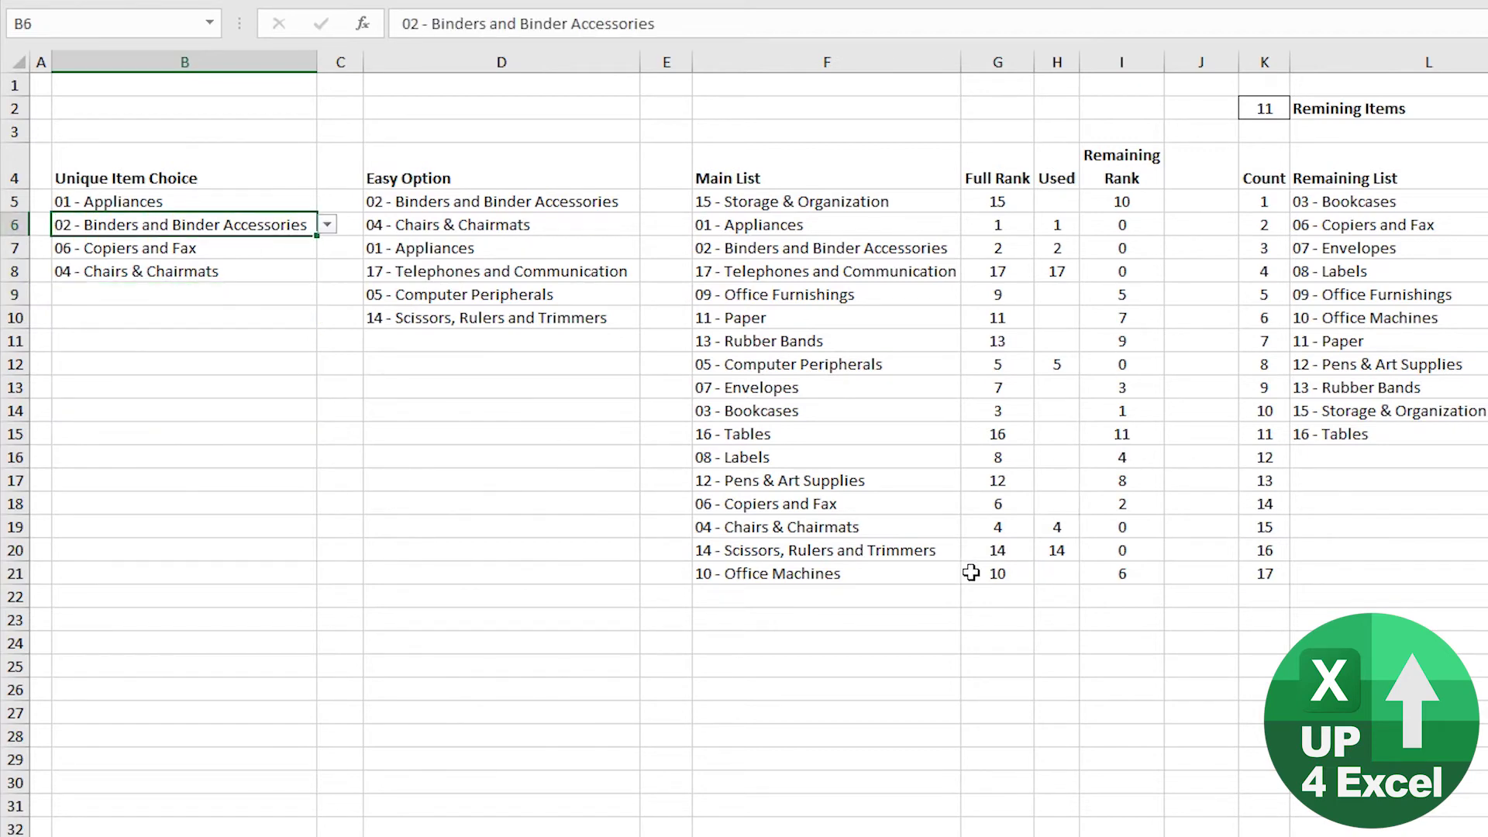
Change H5's MATCH range from $D:$D to $B:$B and fill it down through H21
left_click(1057, 200)
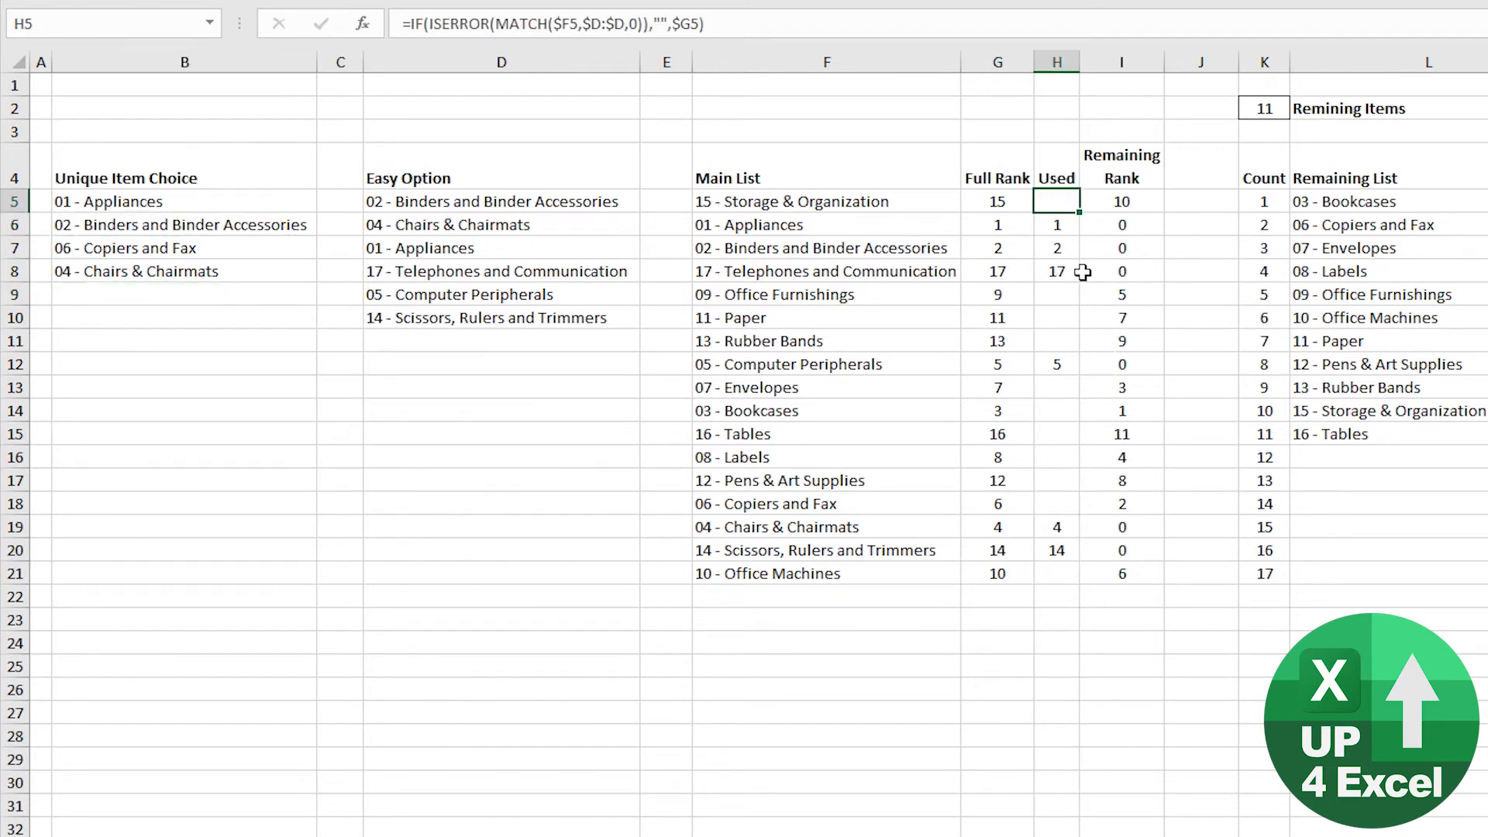
key("F2")
left_click_drag(643, 99, 239, 124)
key("Return")
key("Up")
key("ctrl+c")
key("ctrl+shift+Down")
key("Return")
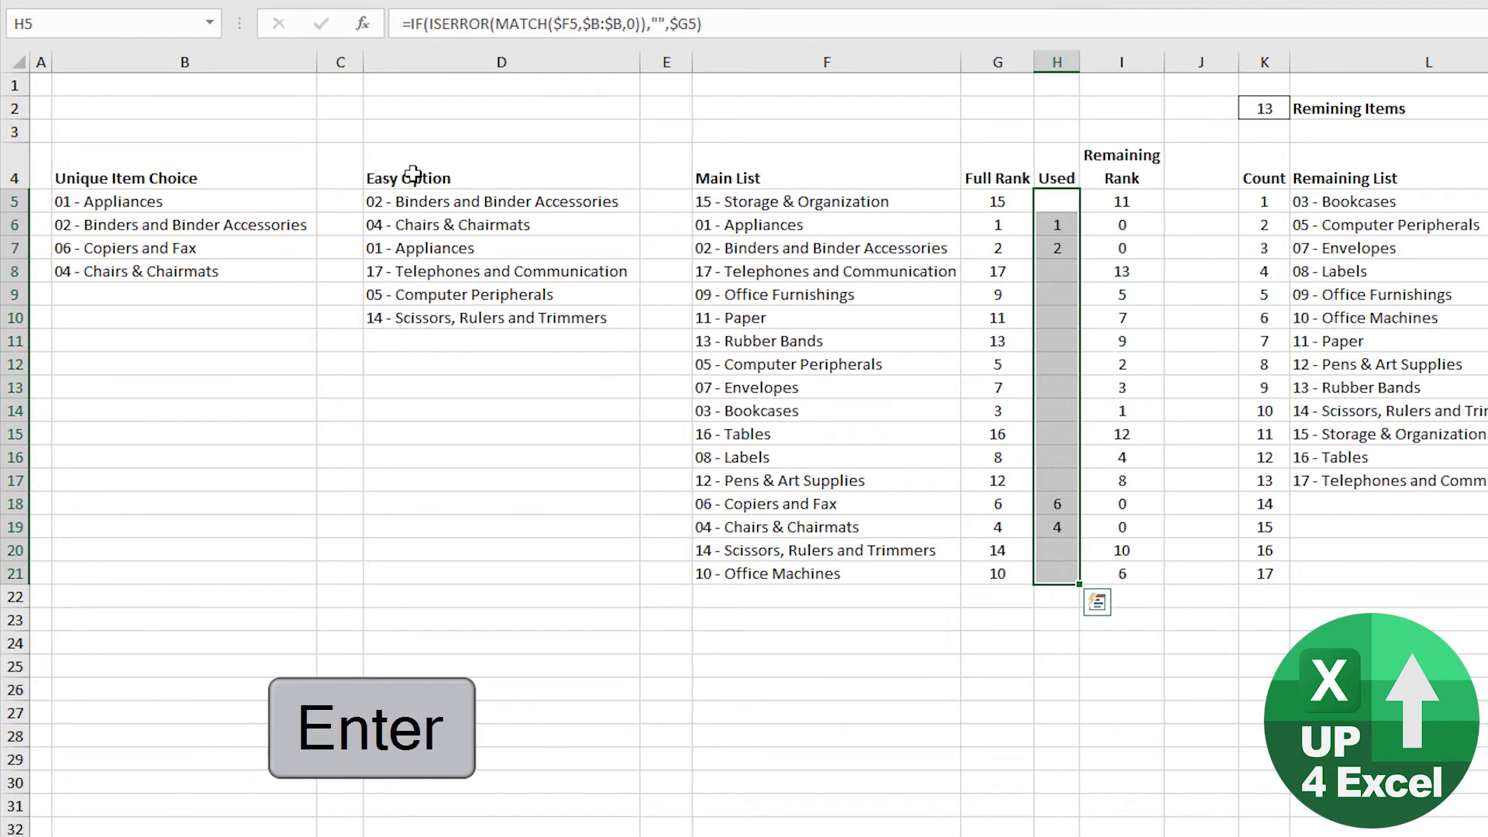
left_click(133, 245)
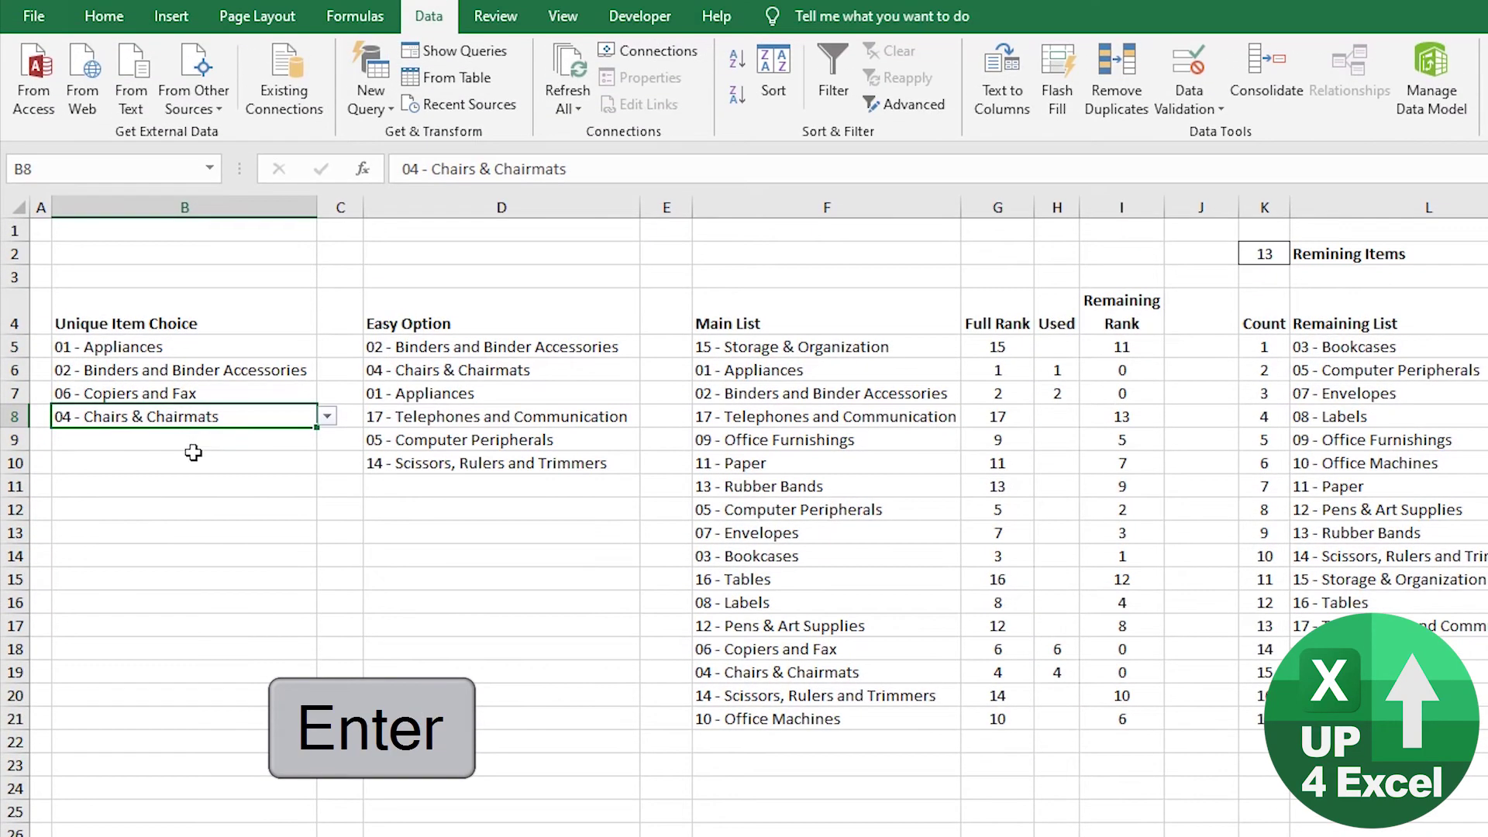
key("Return")
left_click(1189, 66)
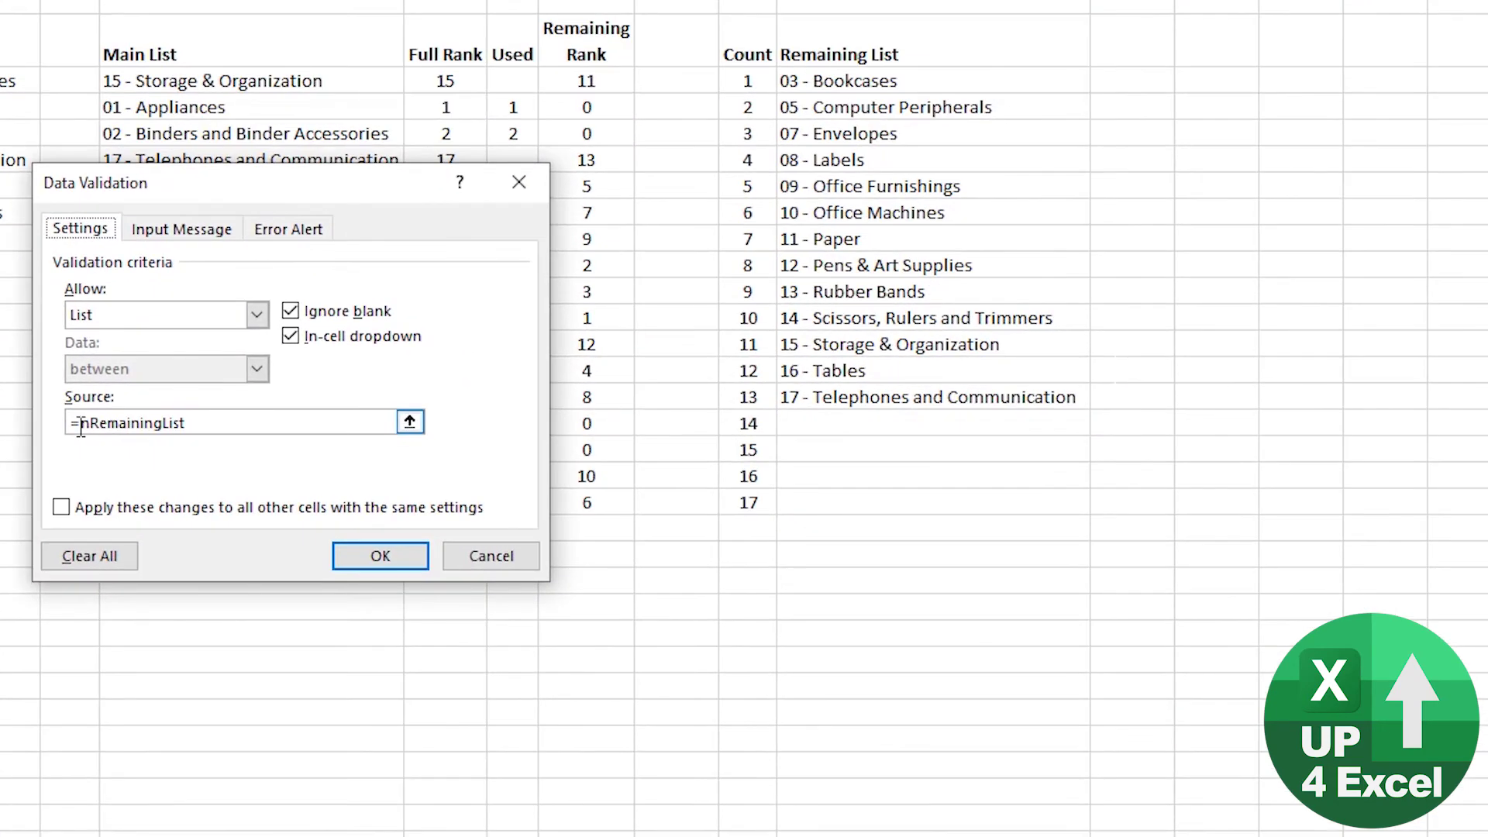
left_click_drag(676, 647, 807, 652)
left_click_drag(235, 423, 79, 423)
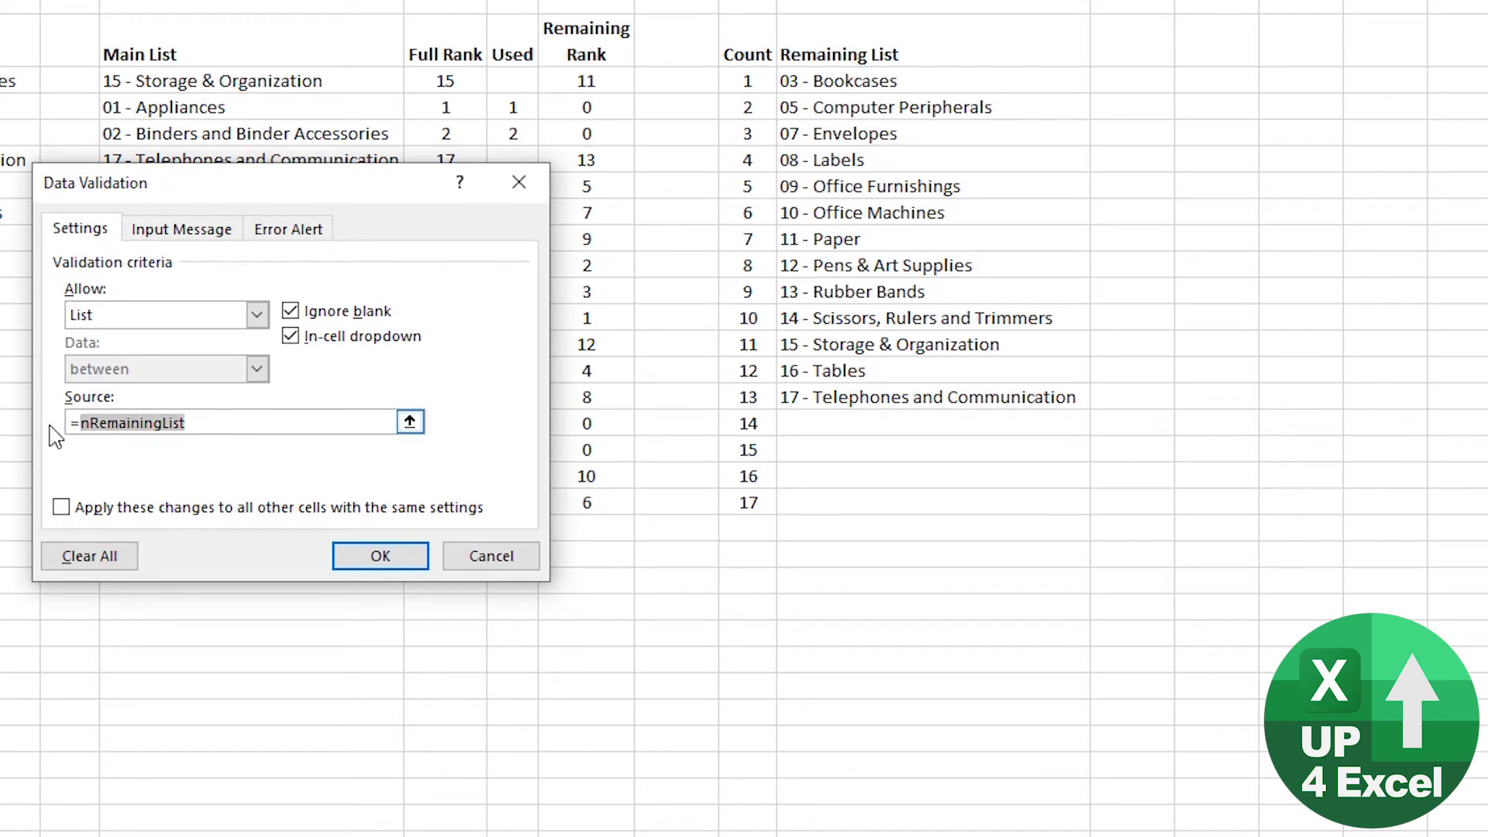
left_click(409, 422)
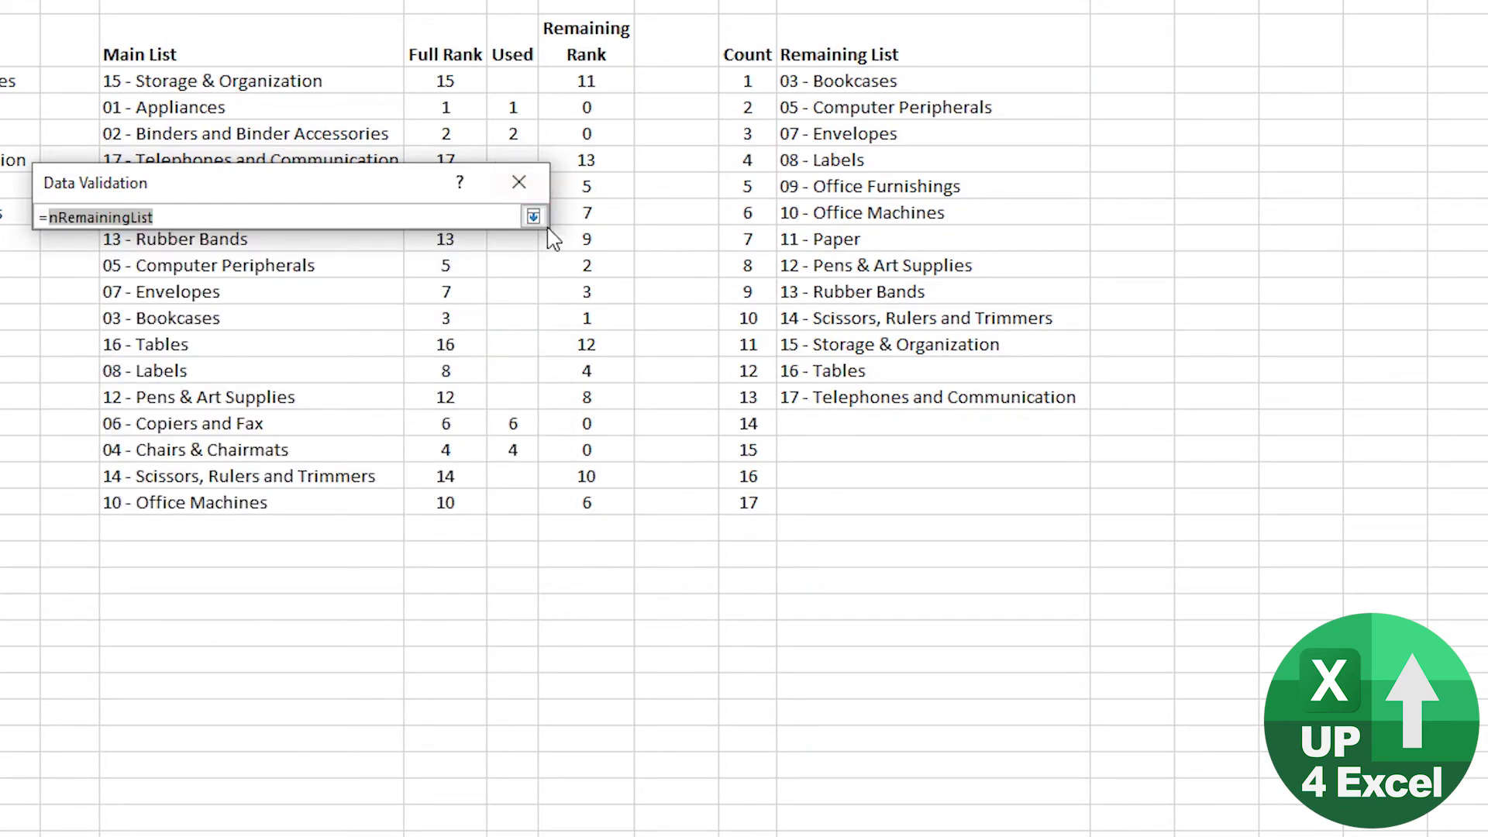
left_click(533, 217)
left_click(257, 314)
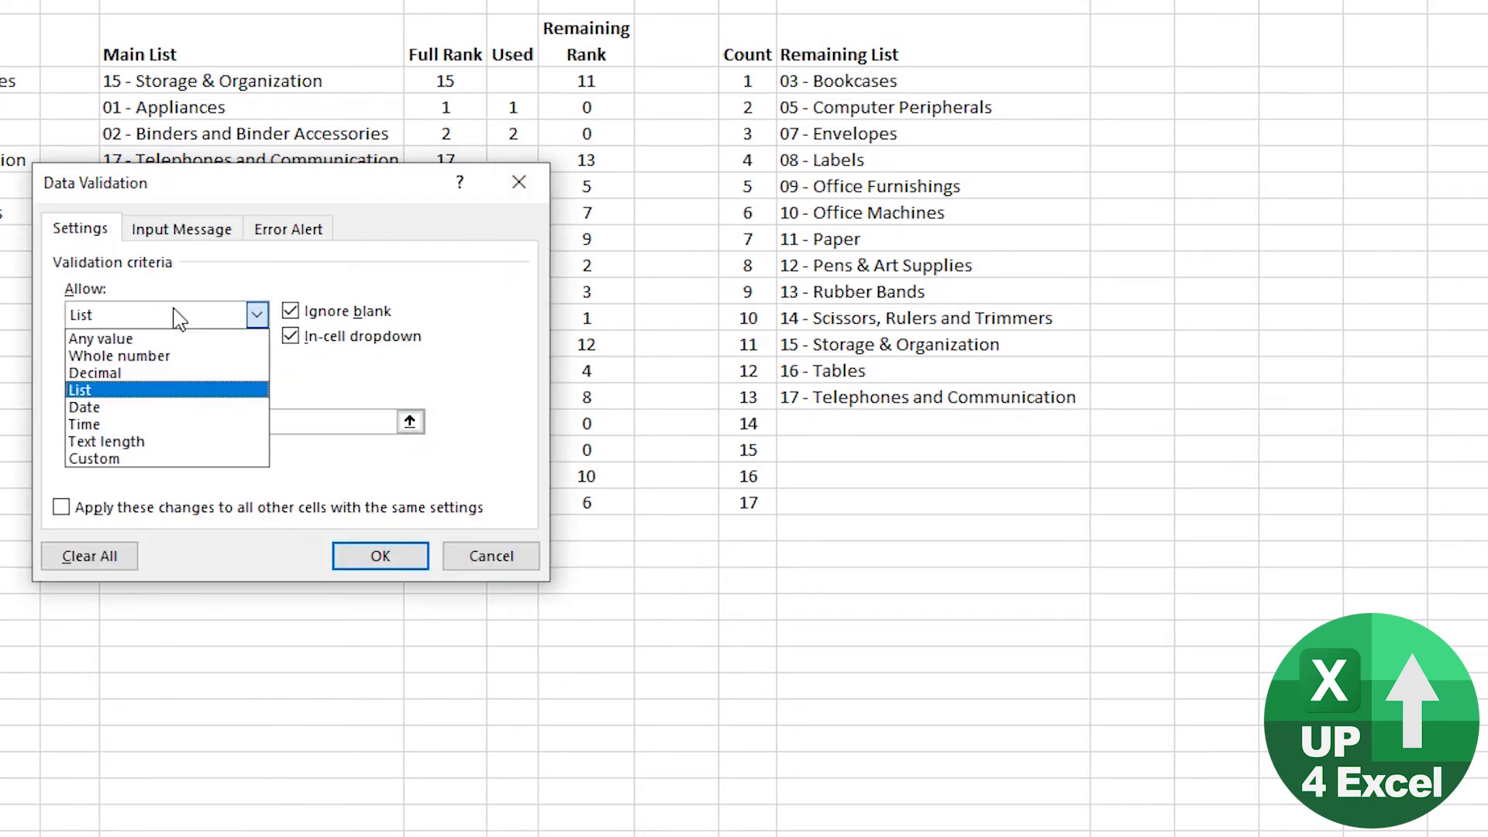
left_click(174, 389)
left_click(213, 422)
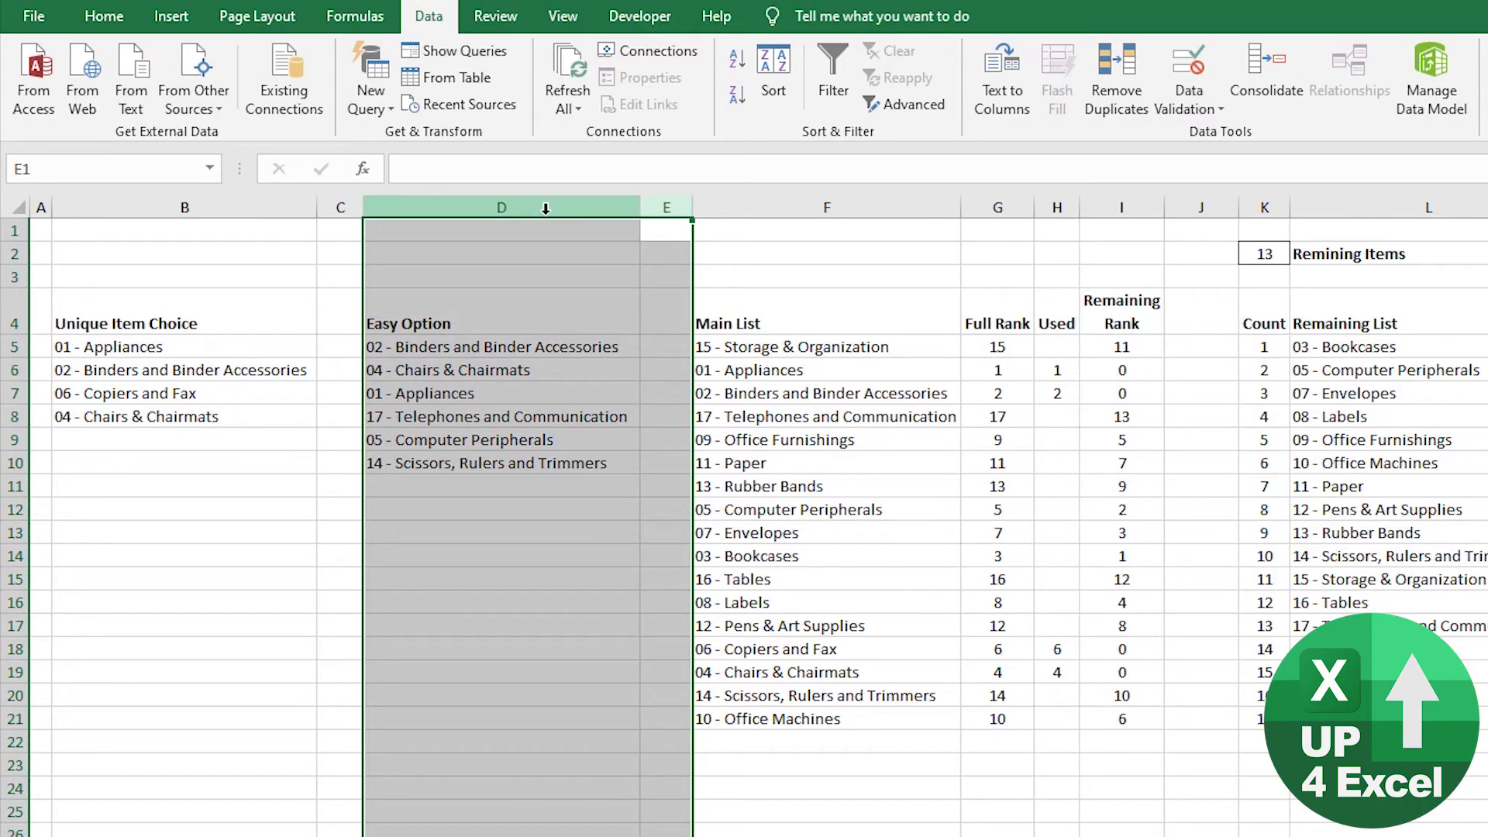
Hide columns D:E and select nRemainingList in the Name Manager
key("ctrl+0")
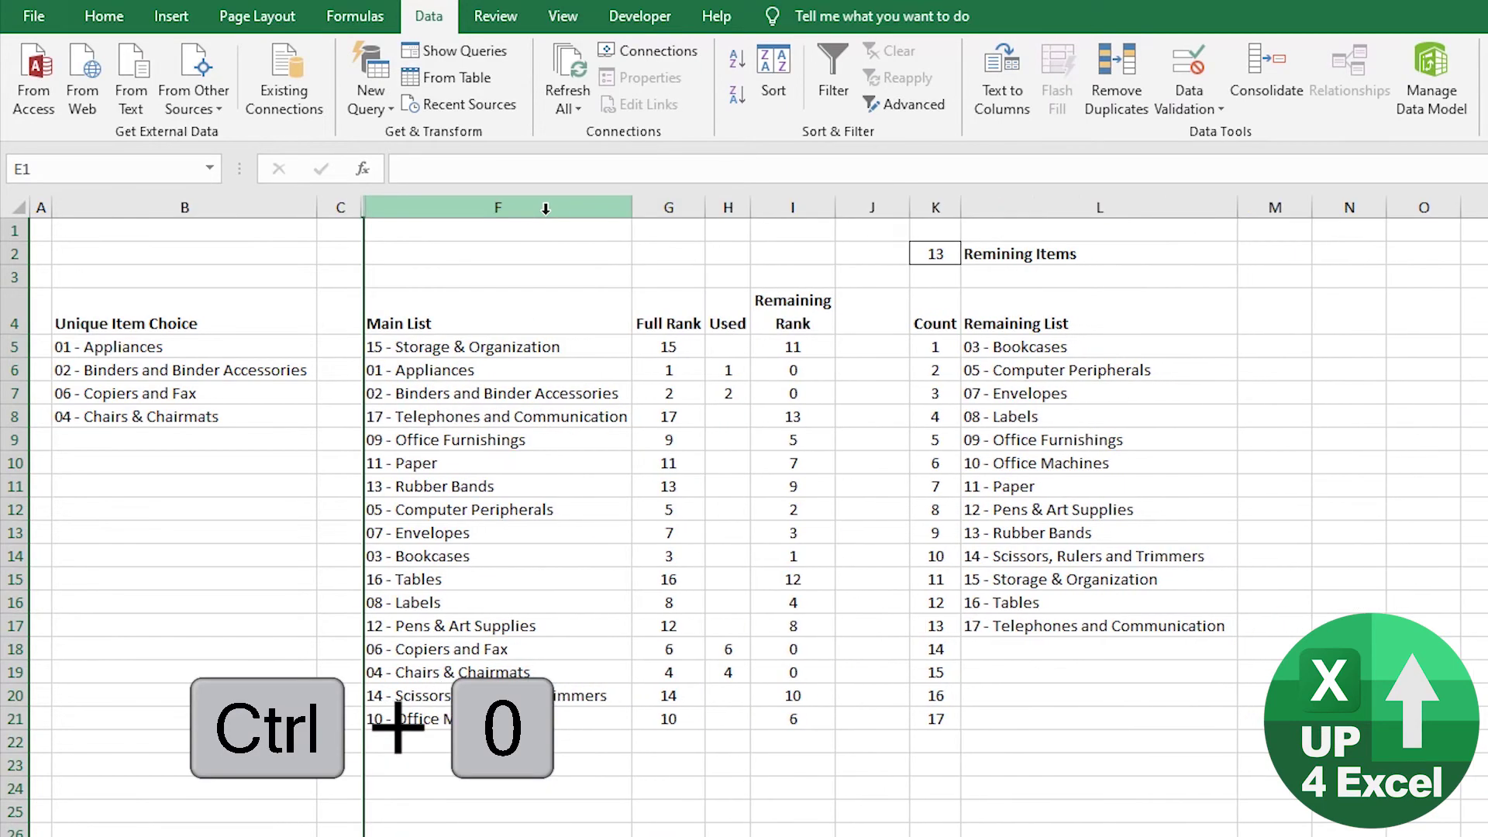
left_click(146, 430)
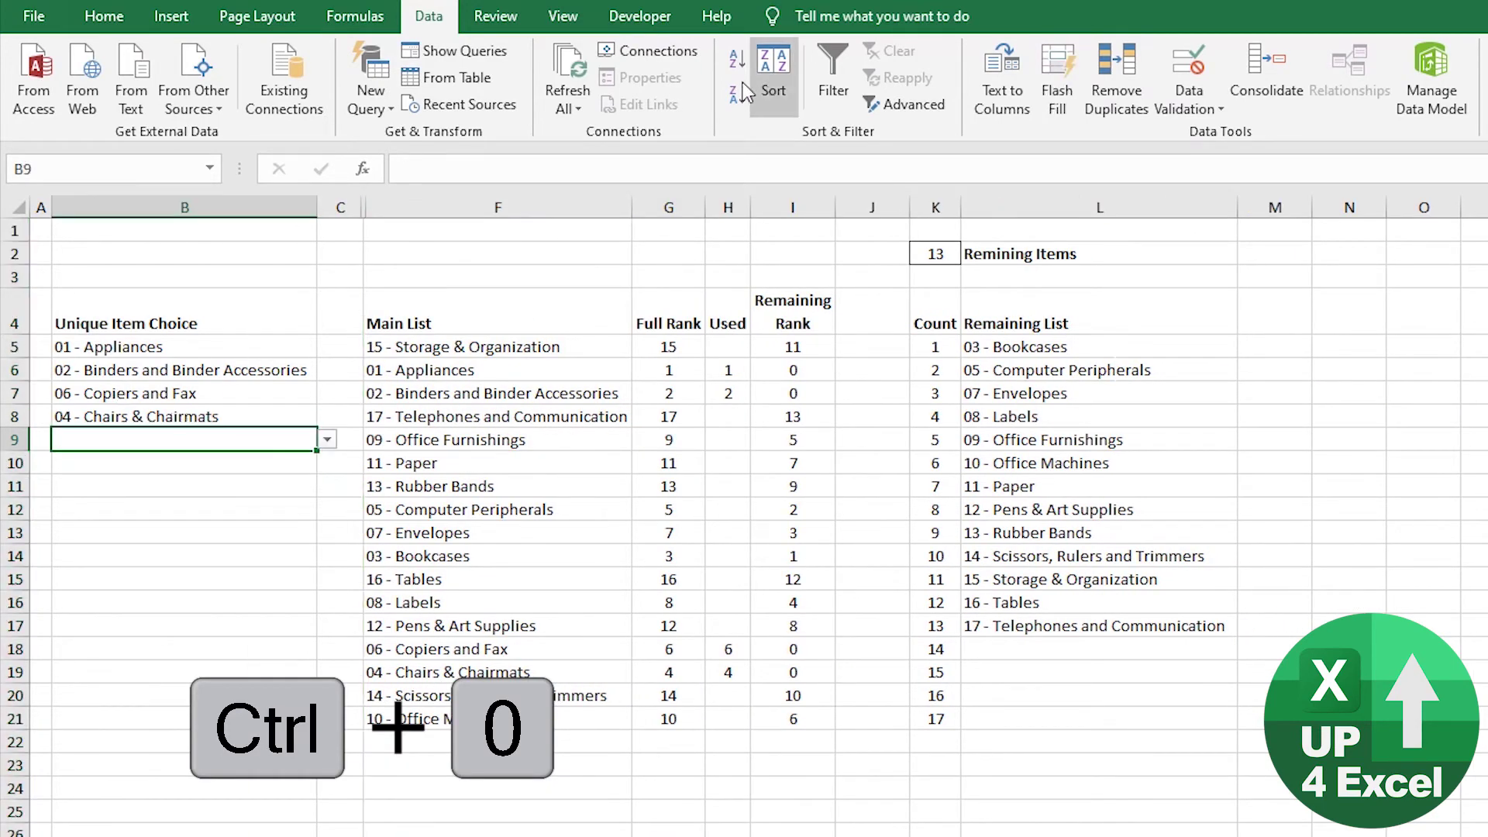
left_click(355, 16)
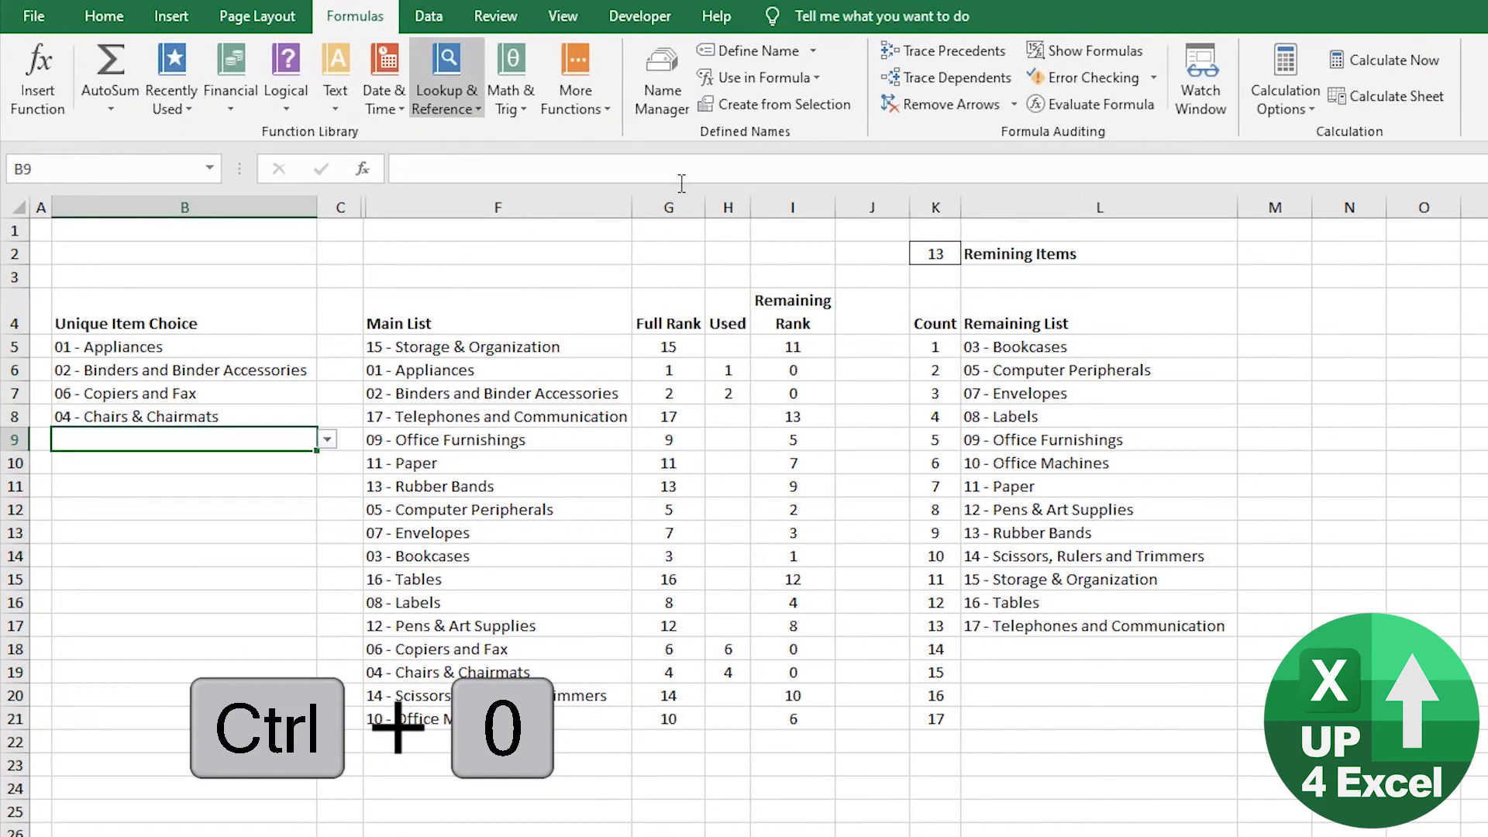
left_click(662, 86)
left_click(662, 488)
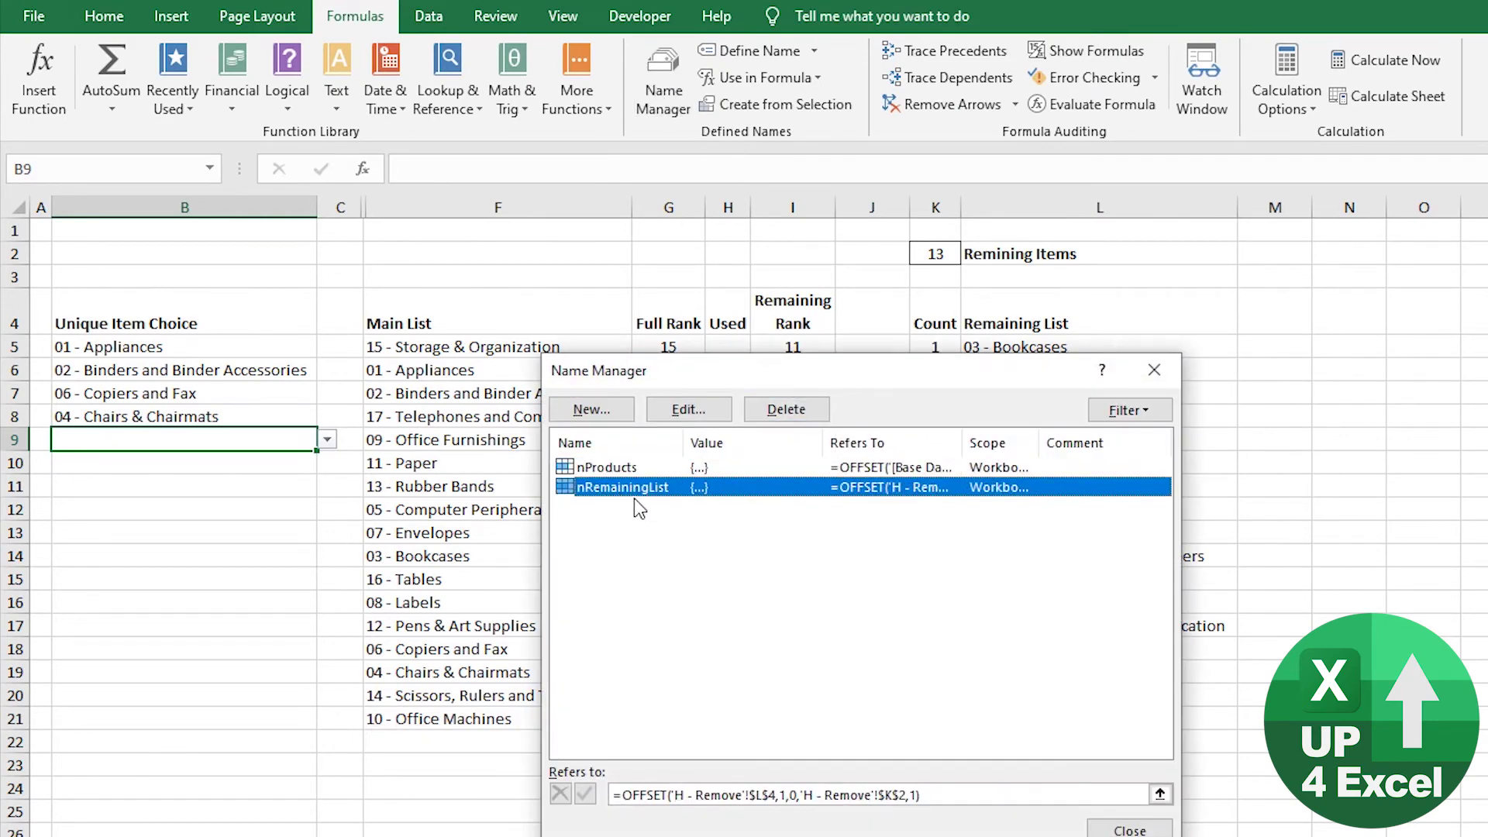
Inspect the nRemainingList OFFSET formula, highlighting its starting reference $L$4
left_click_drag(726, 371, 450, 239)
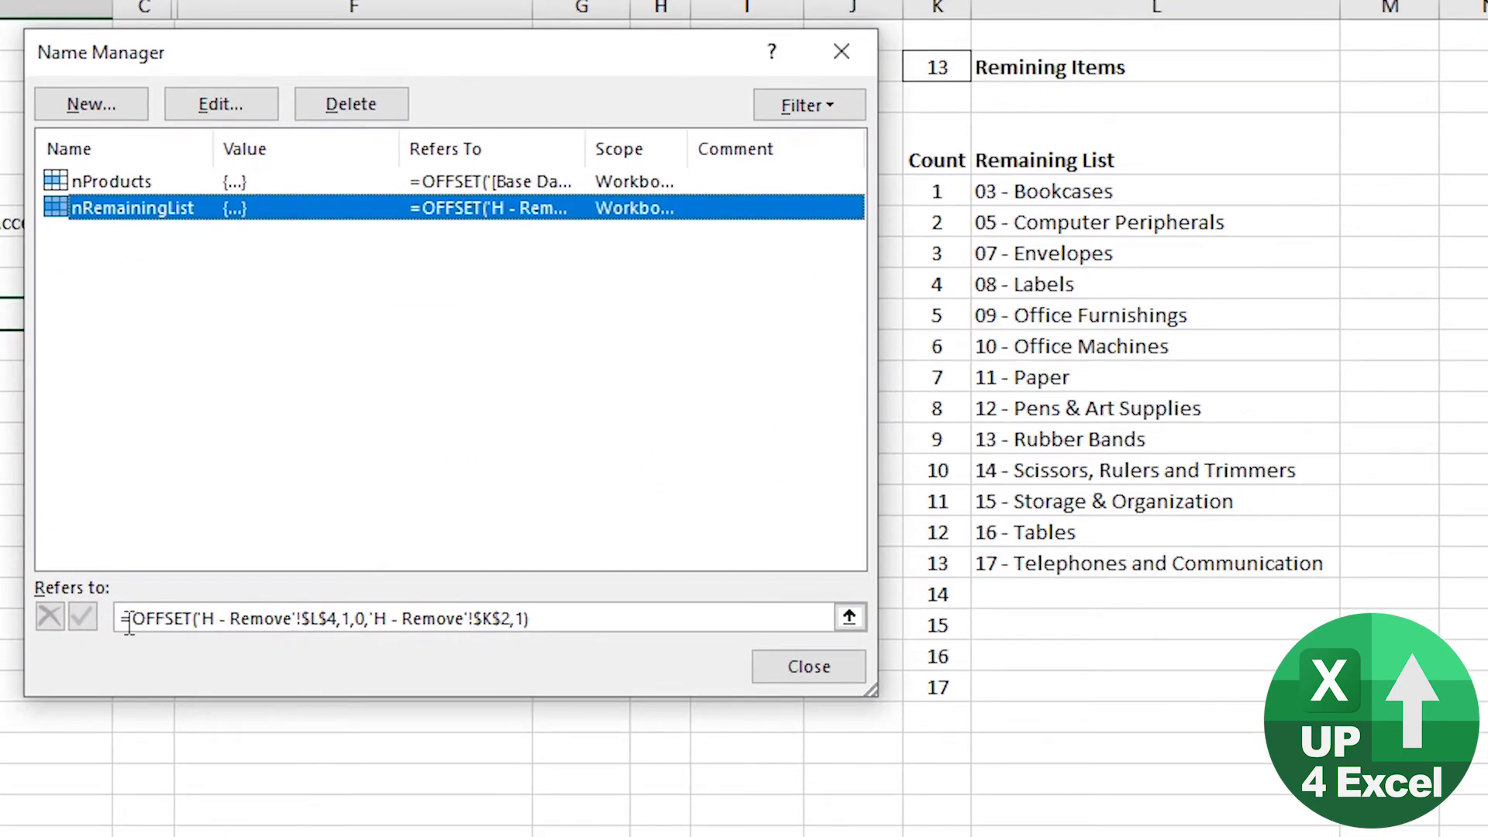
left_click(128, 624)
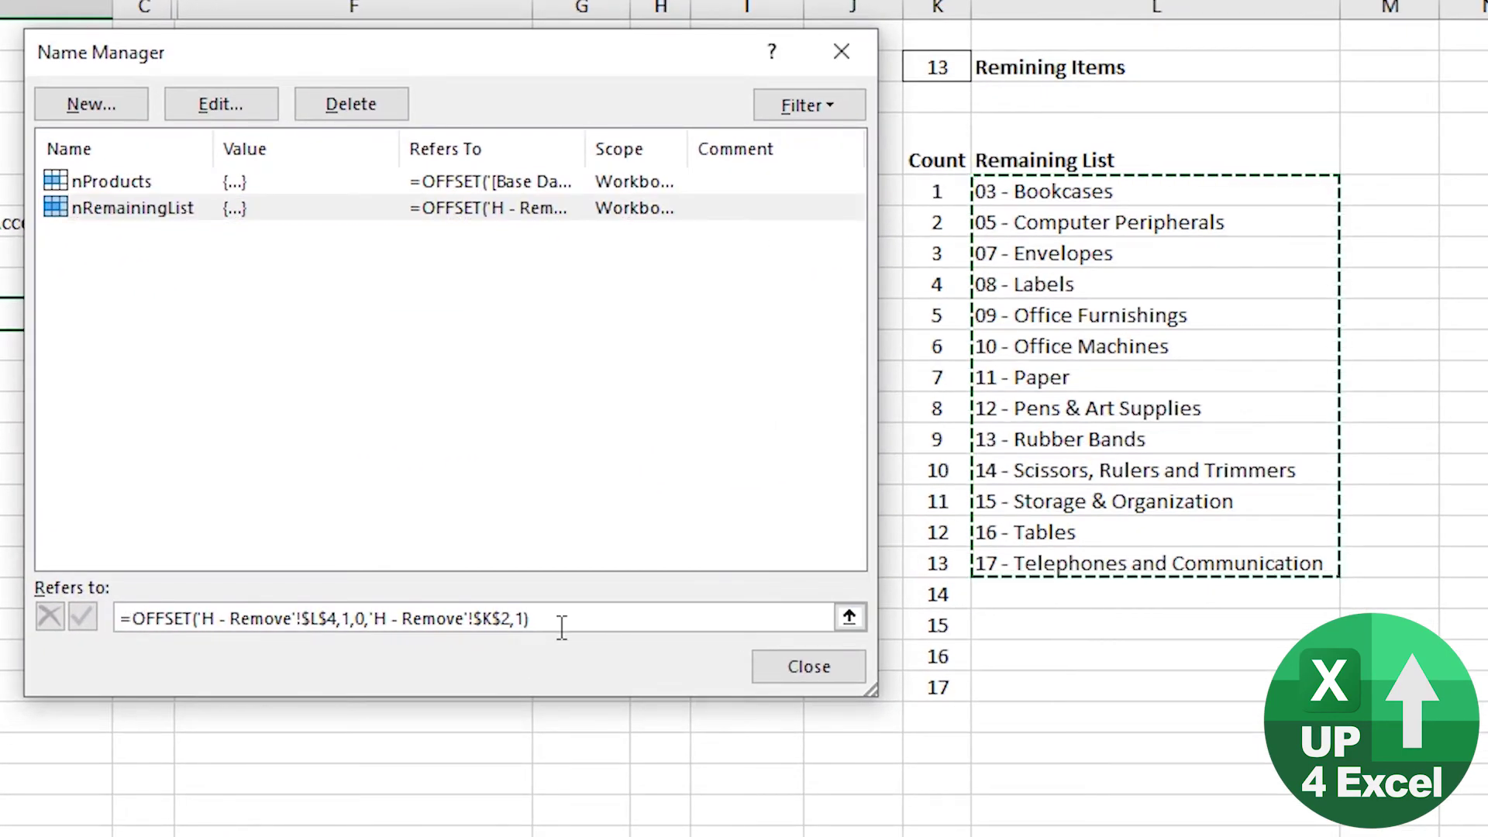
key("ctrl+a")
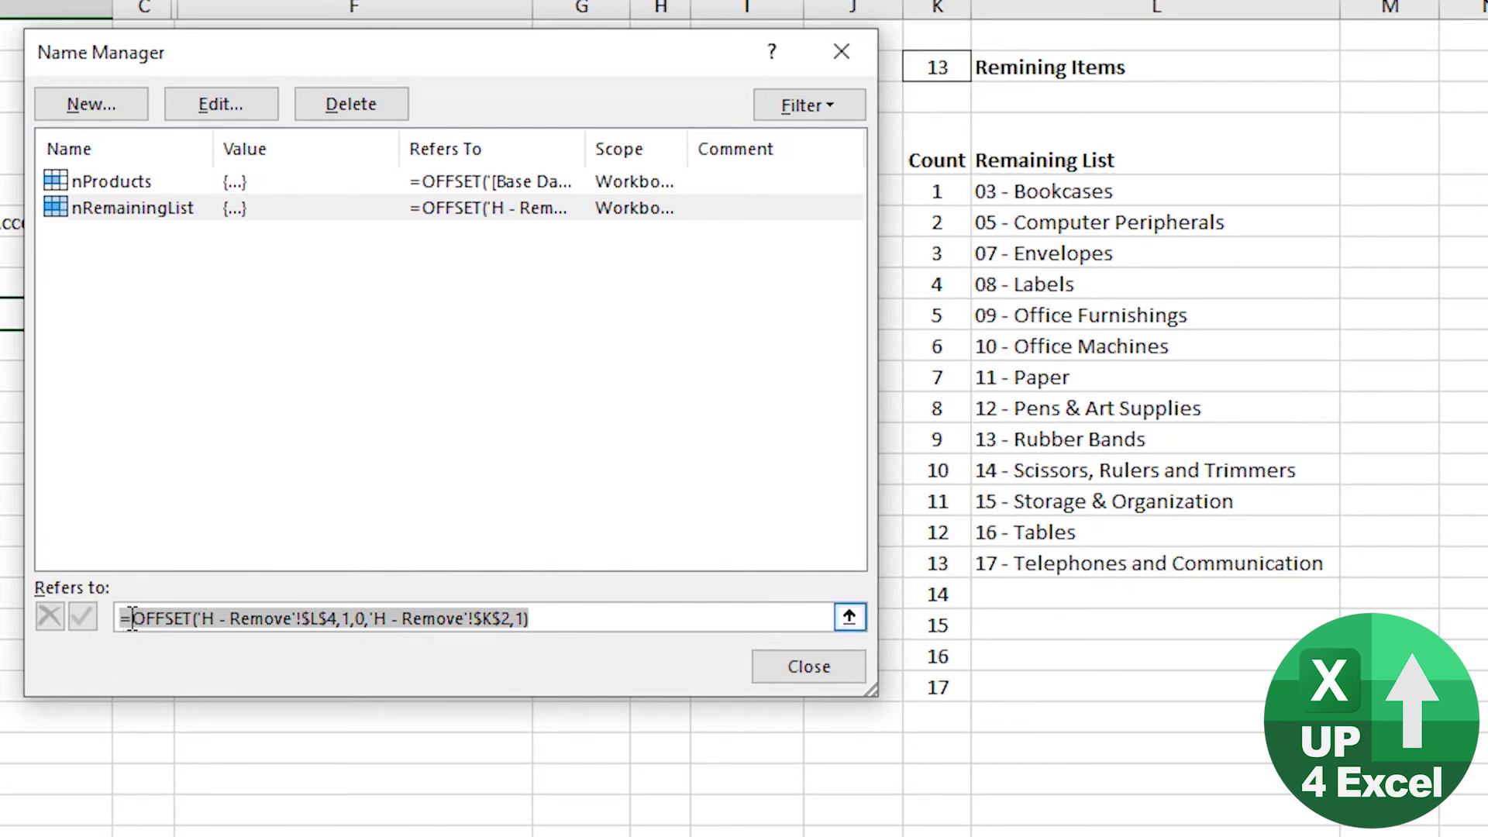
left_click(191, 624)
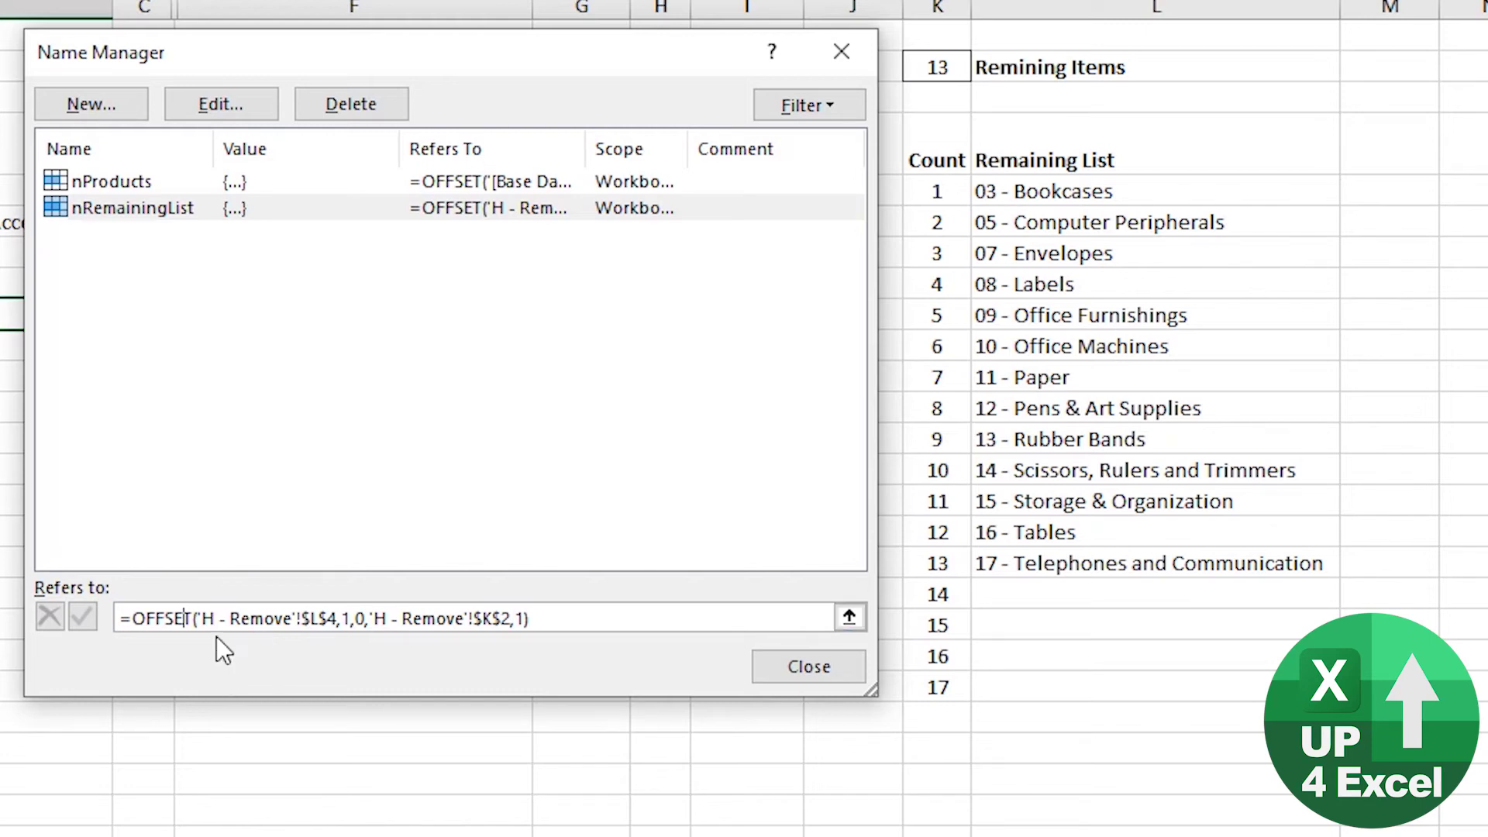
left_click(196, 617)
left_click_drag(196, 618, 340, 620)
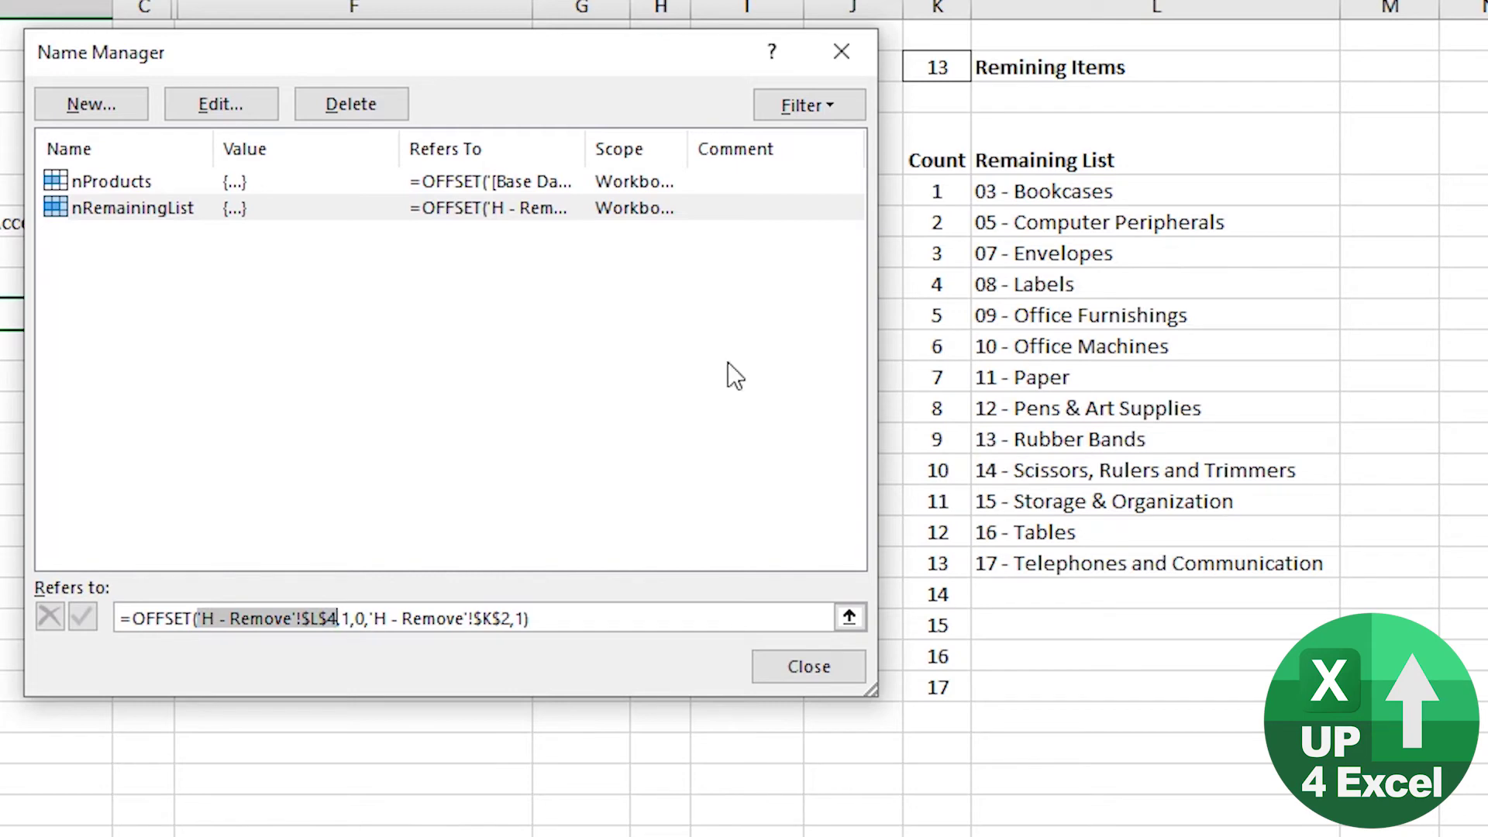
left_click(343, 618)
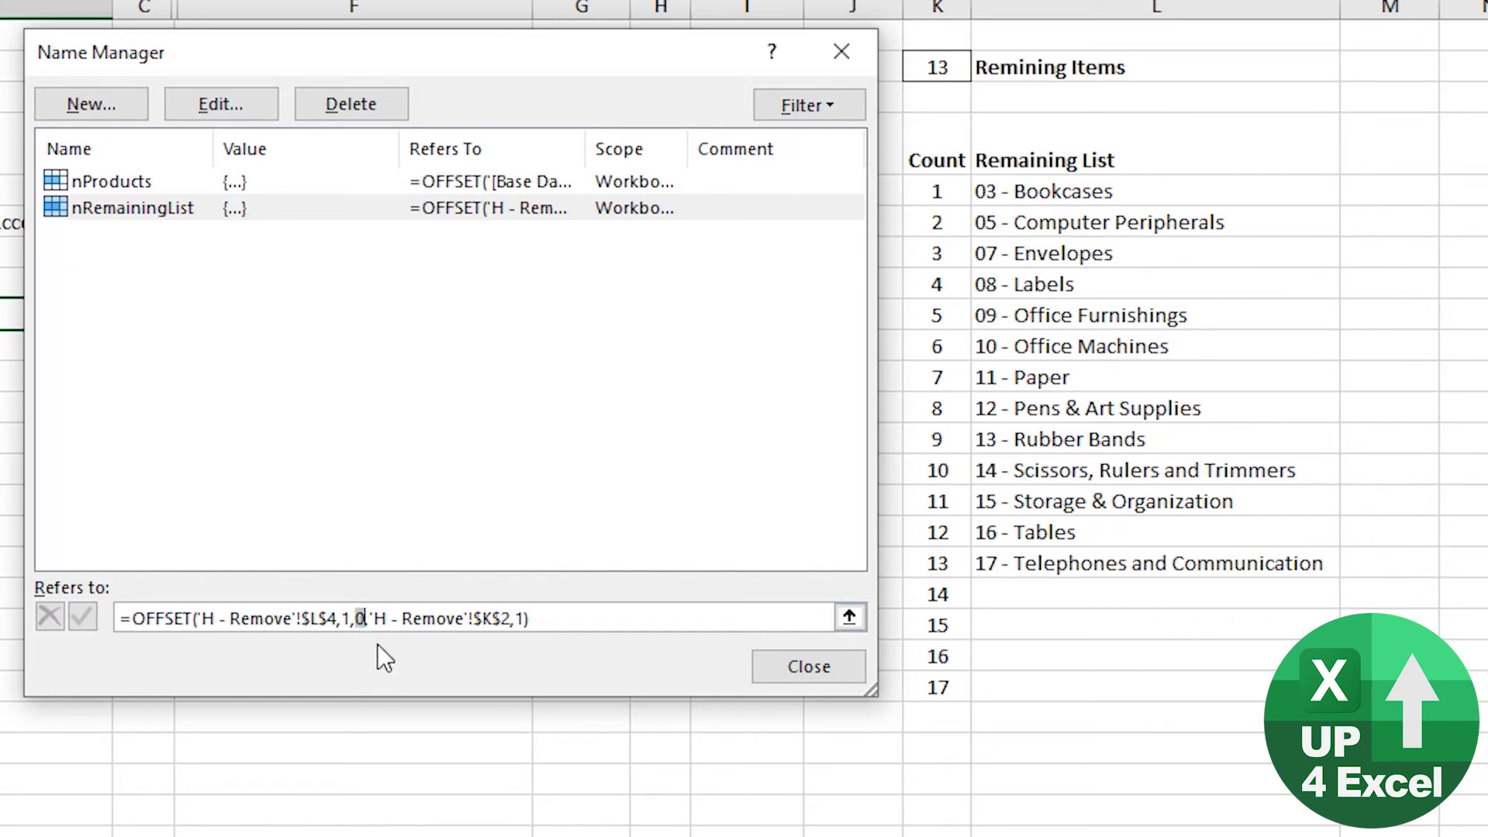
Highlight the 0 column offset, the $K$2 height and the width 1, then close the Name Manager
double_click(359, 618)
left_click_drag(369, 618, 512, 612)
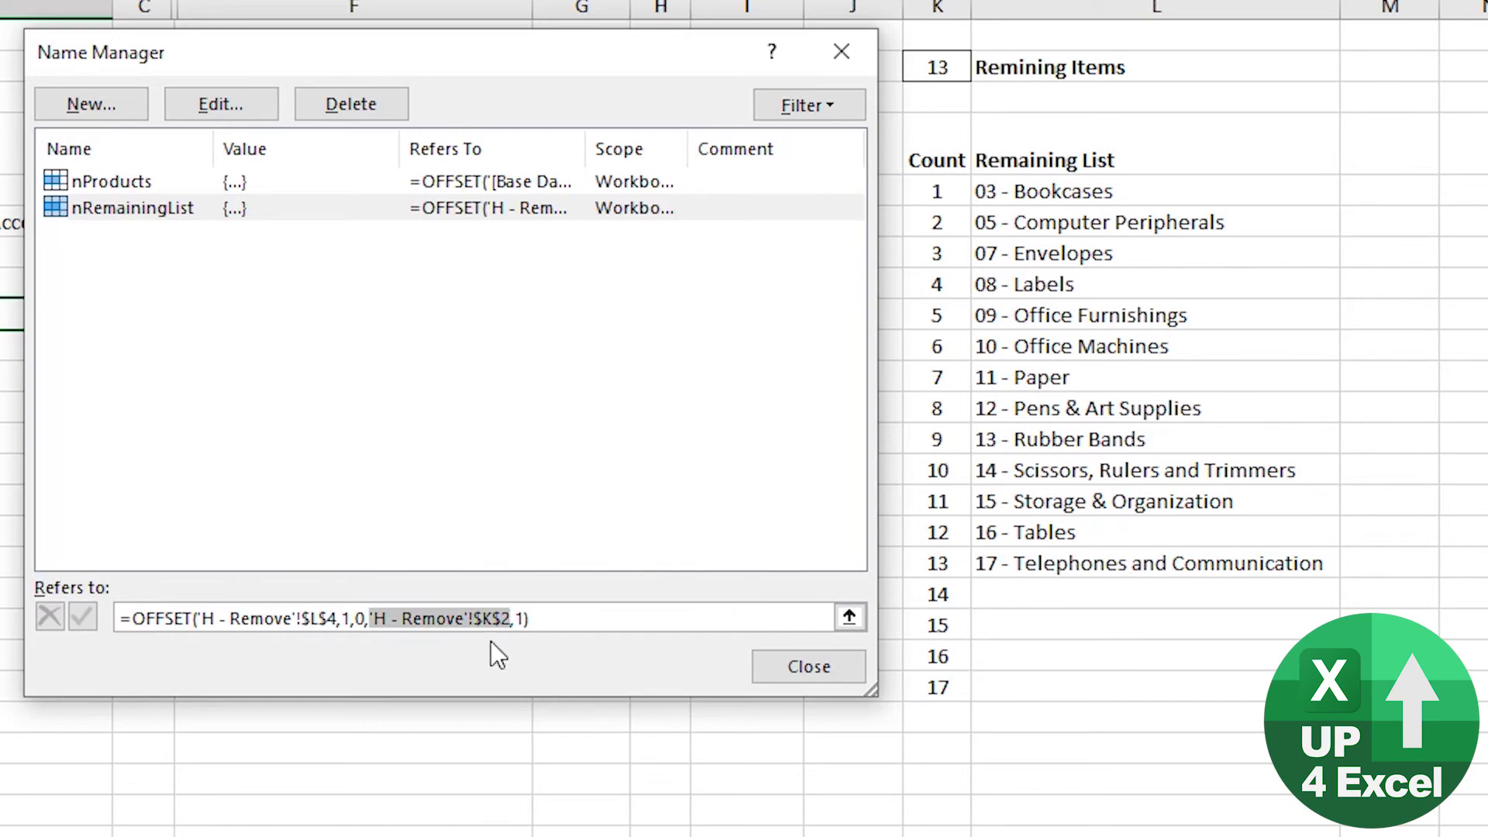
double_click(520, 617)
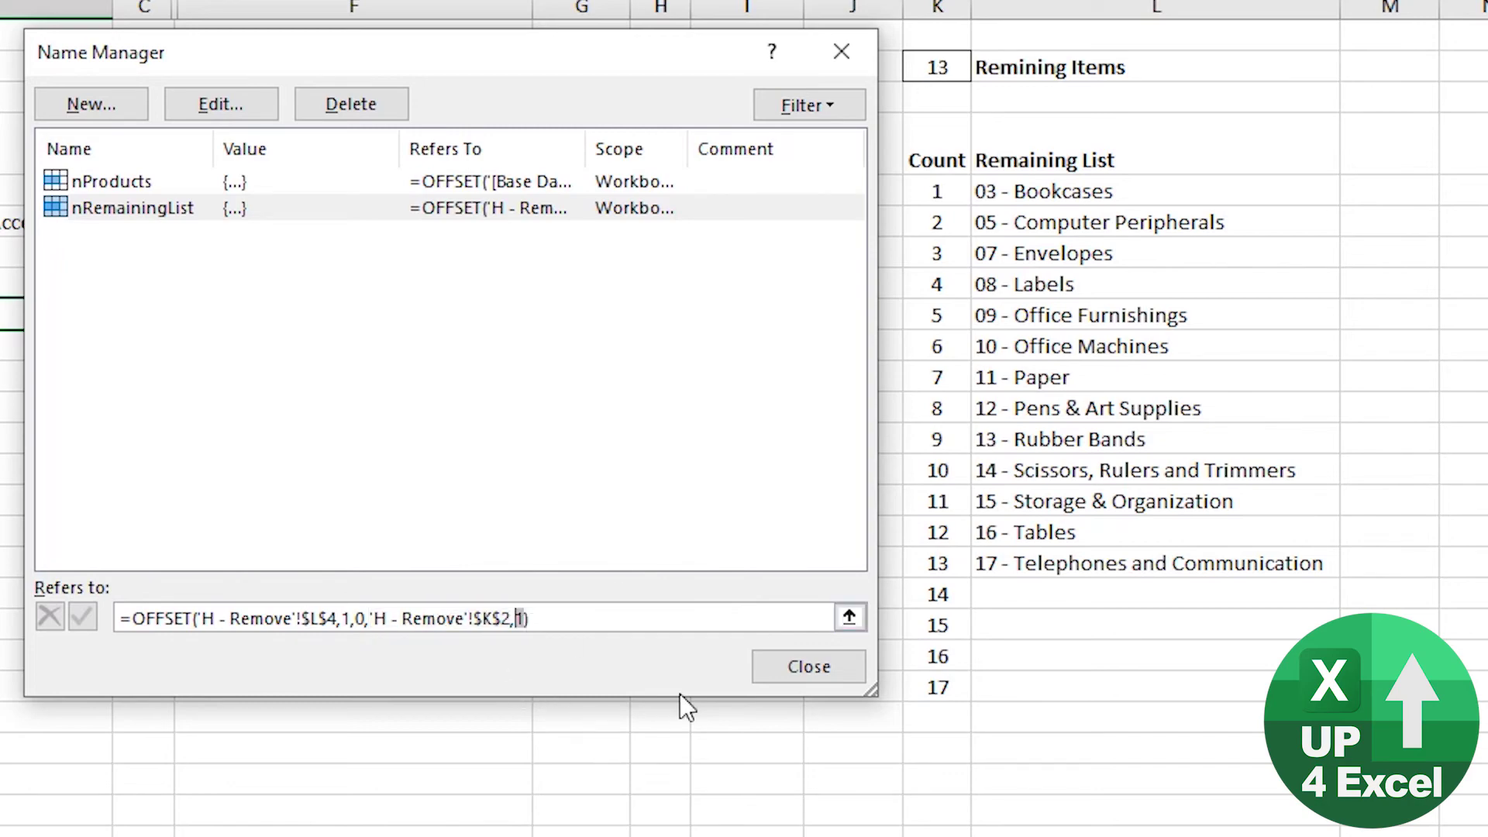
left_click(806, 670)
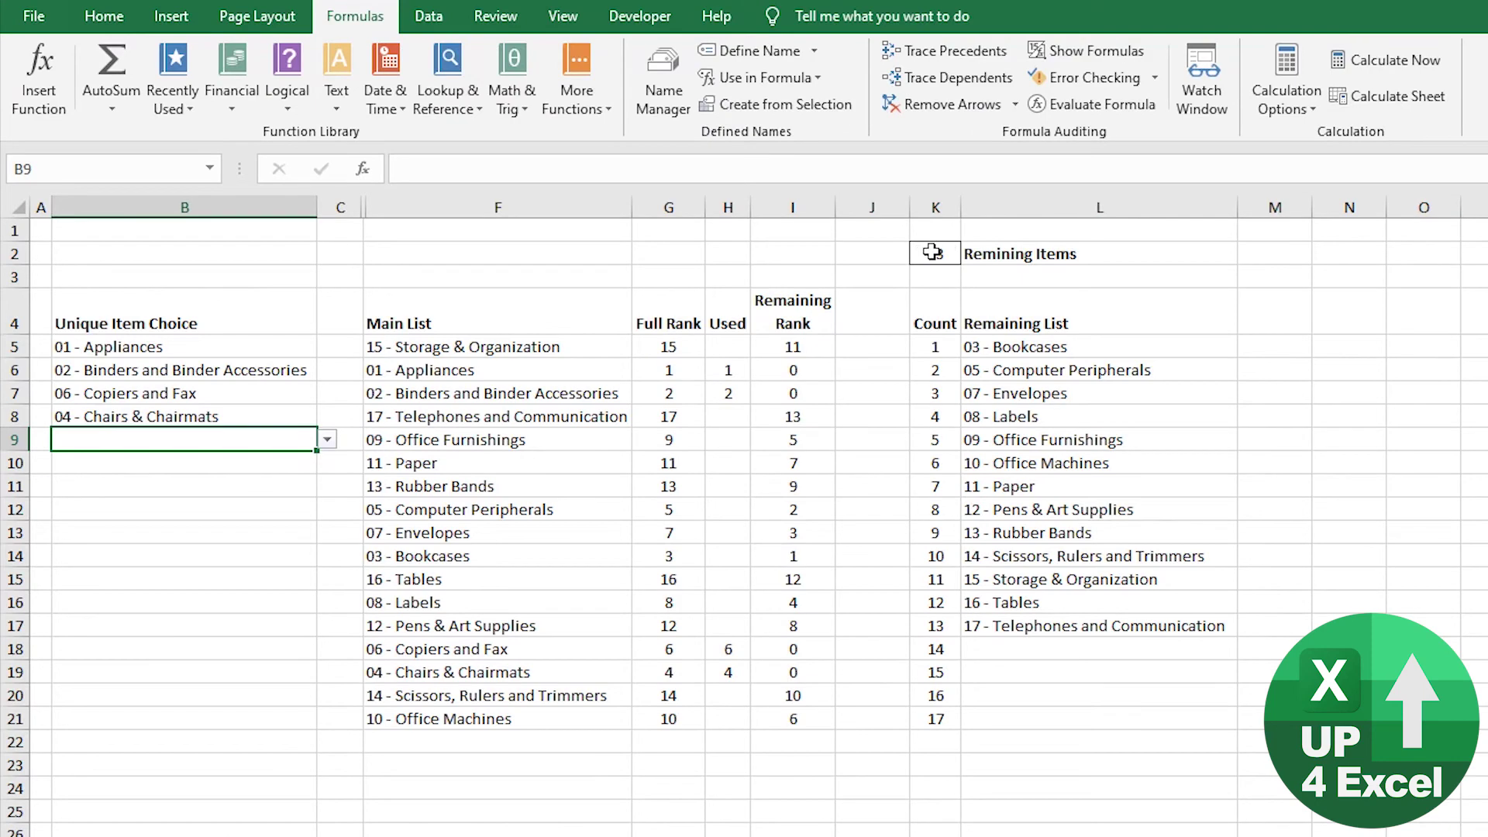
left_click(932, 251)
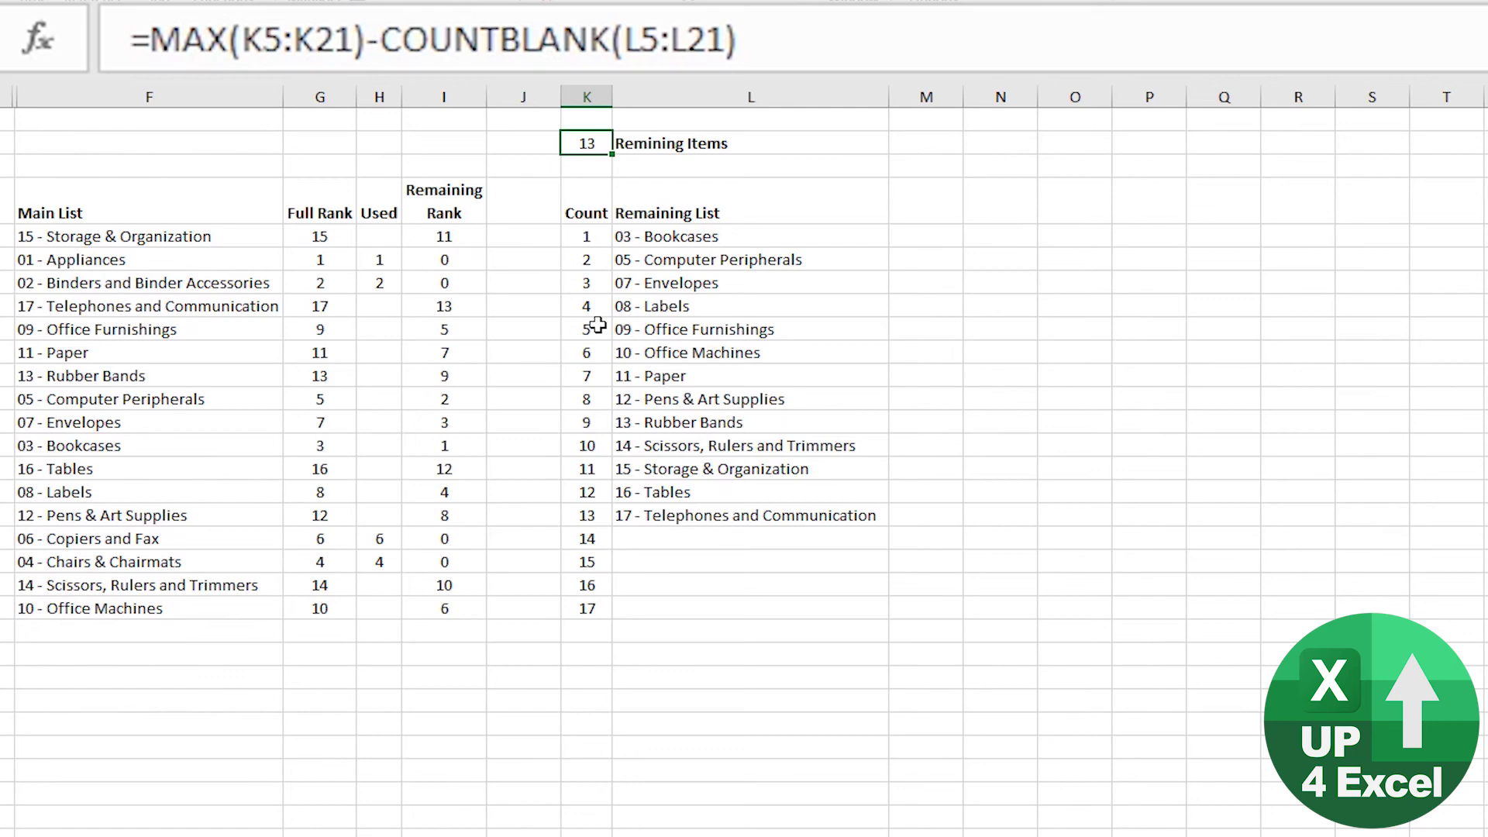
key("Down")
type("=c")
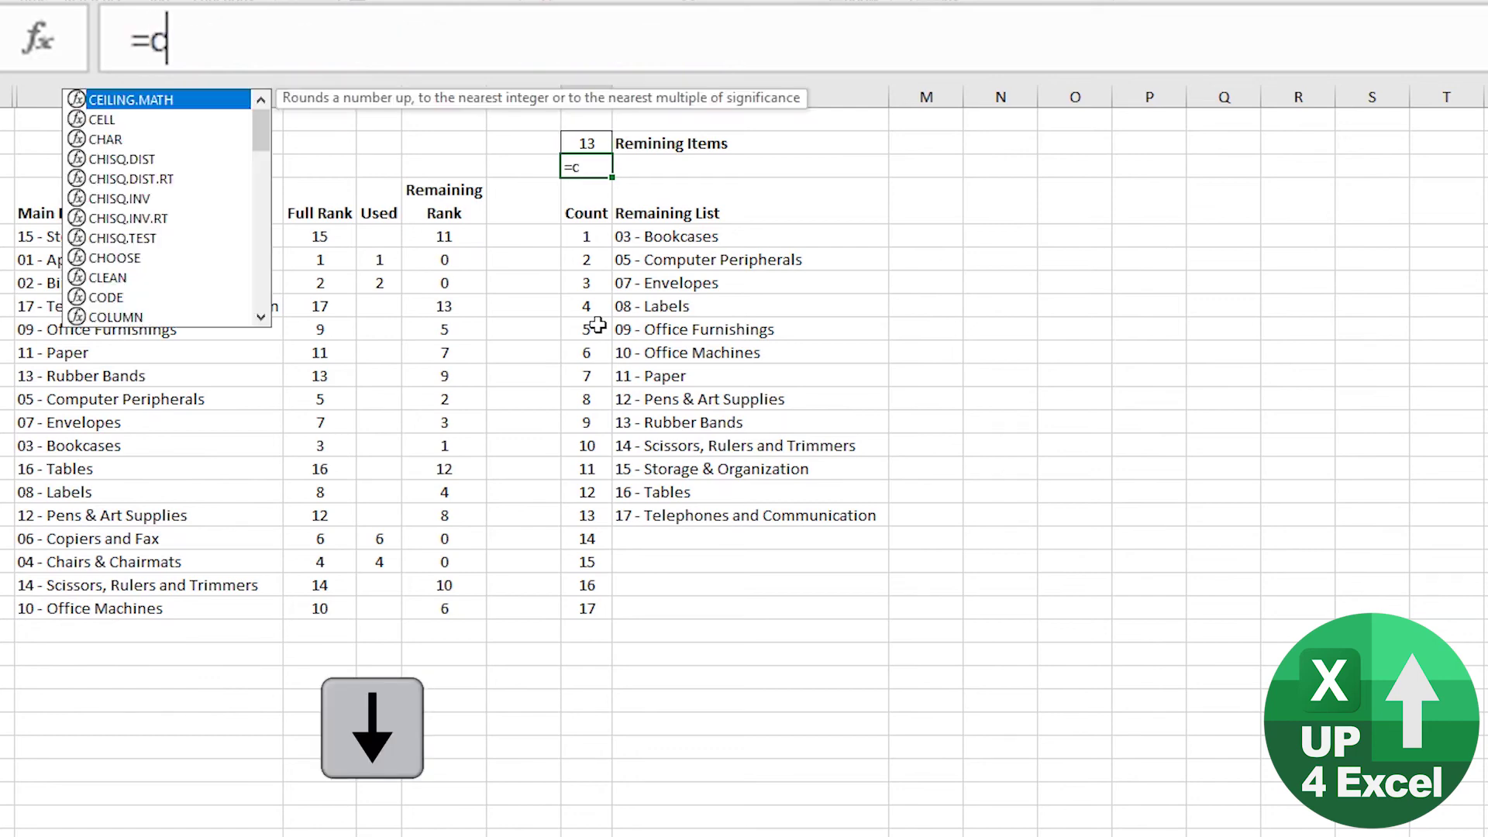
type("ounta")
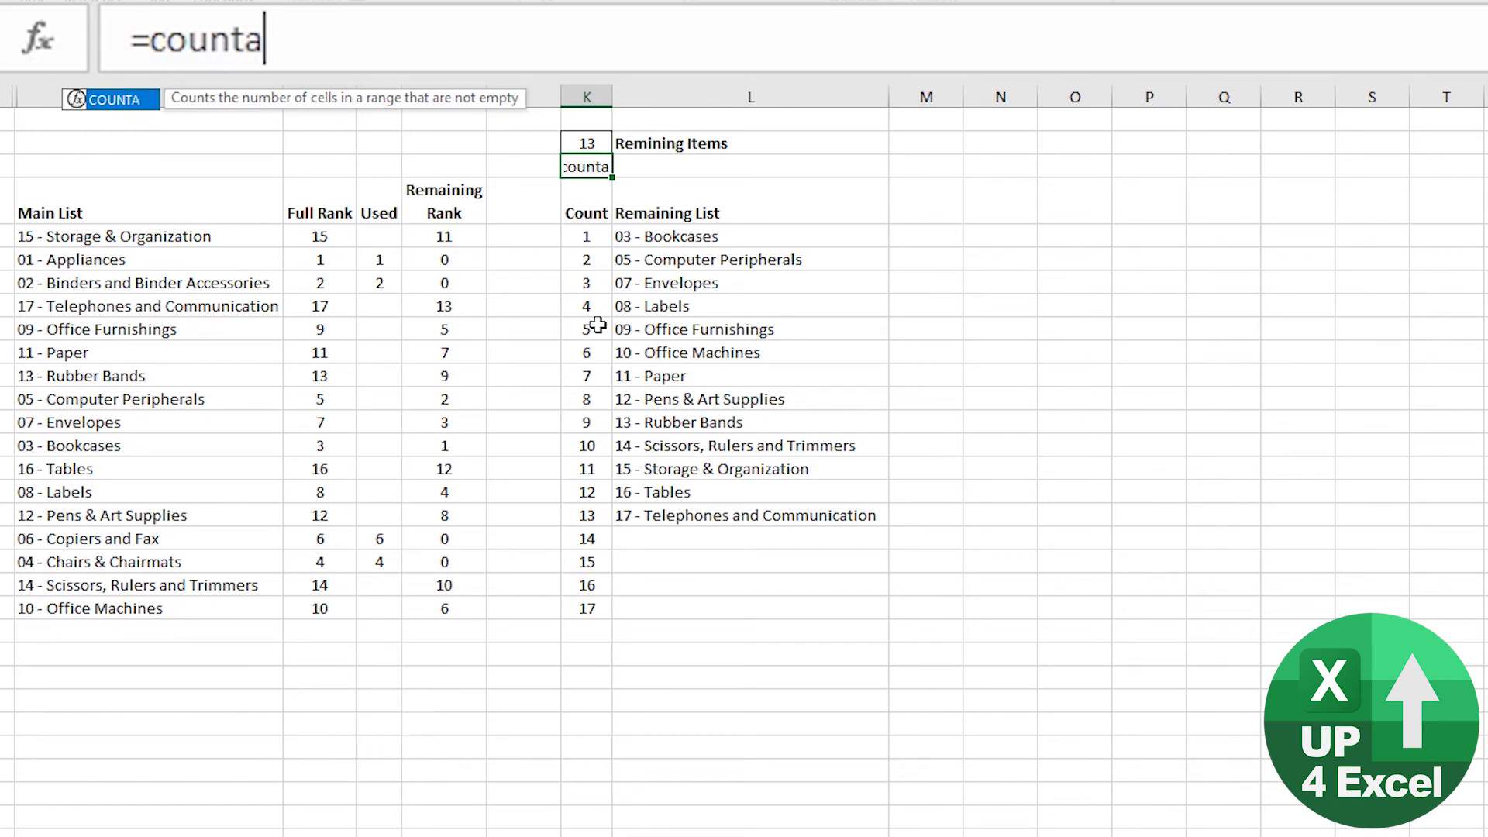
type("(")
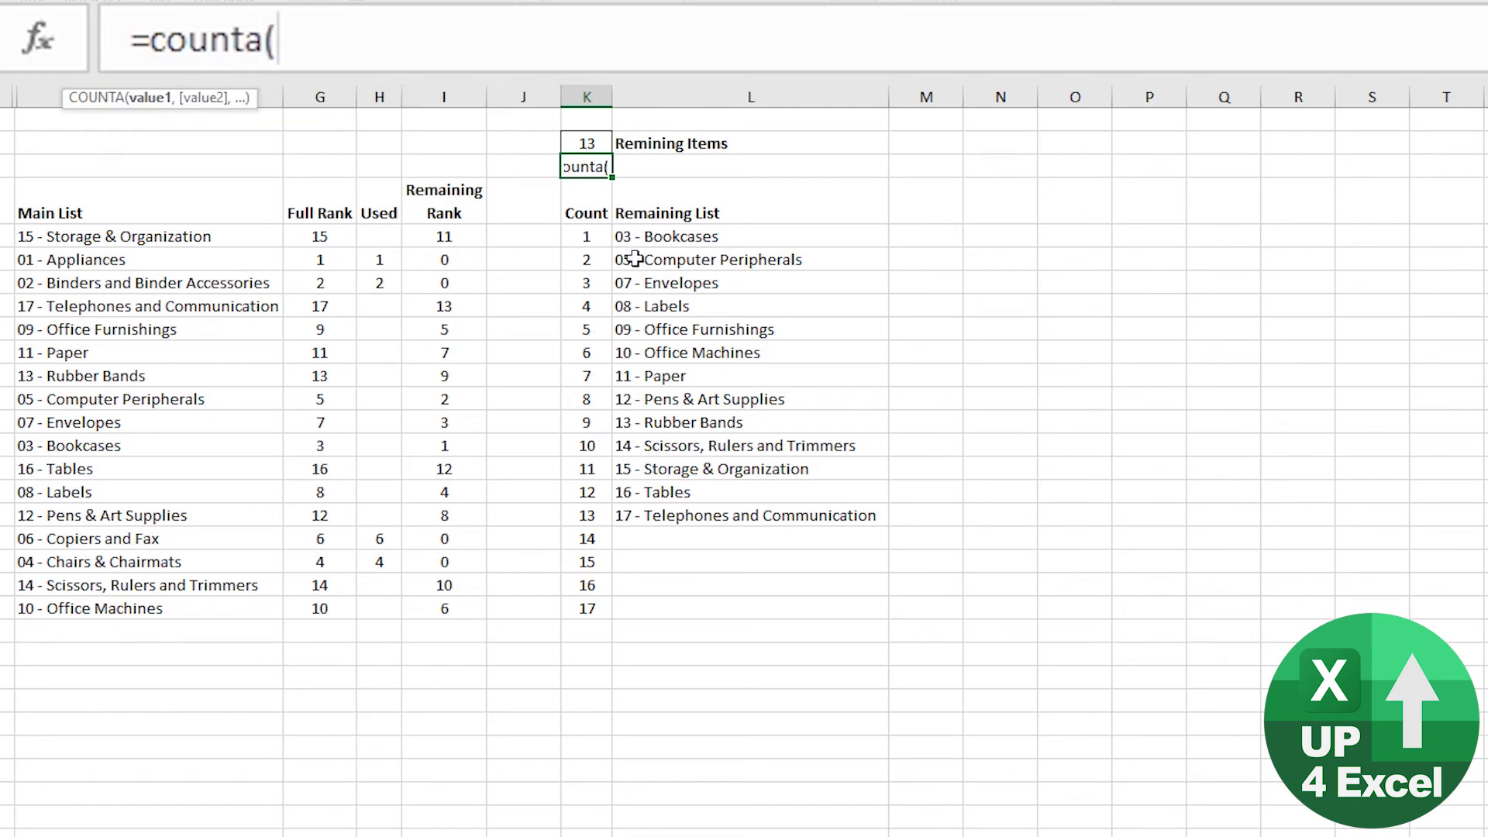
left_click(676, 238)
left_click_drag(676, 238, 720, 608)
type(")")
key("Return")
key("Up")
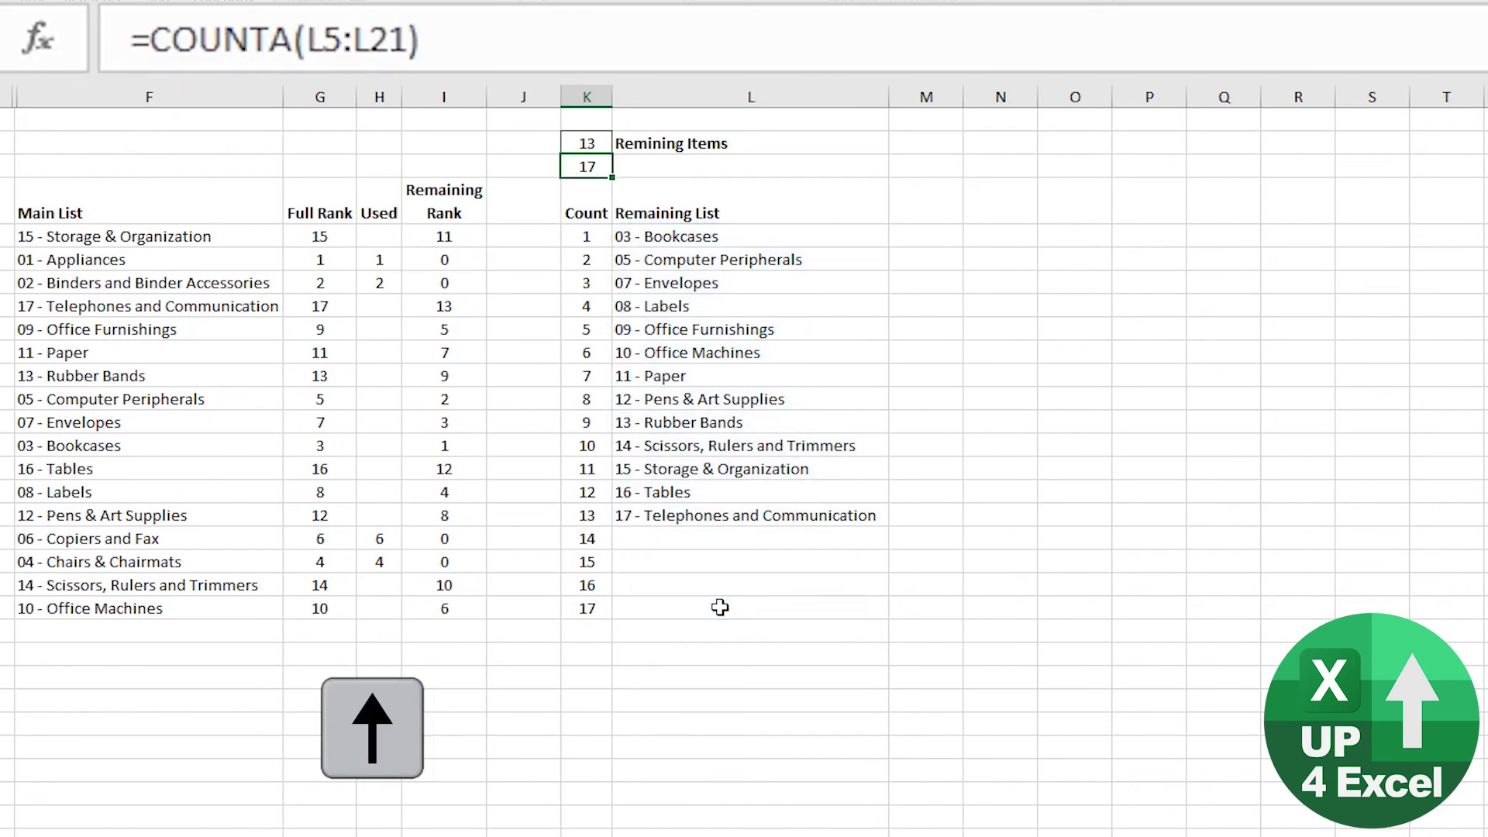
left_click(724, 538)
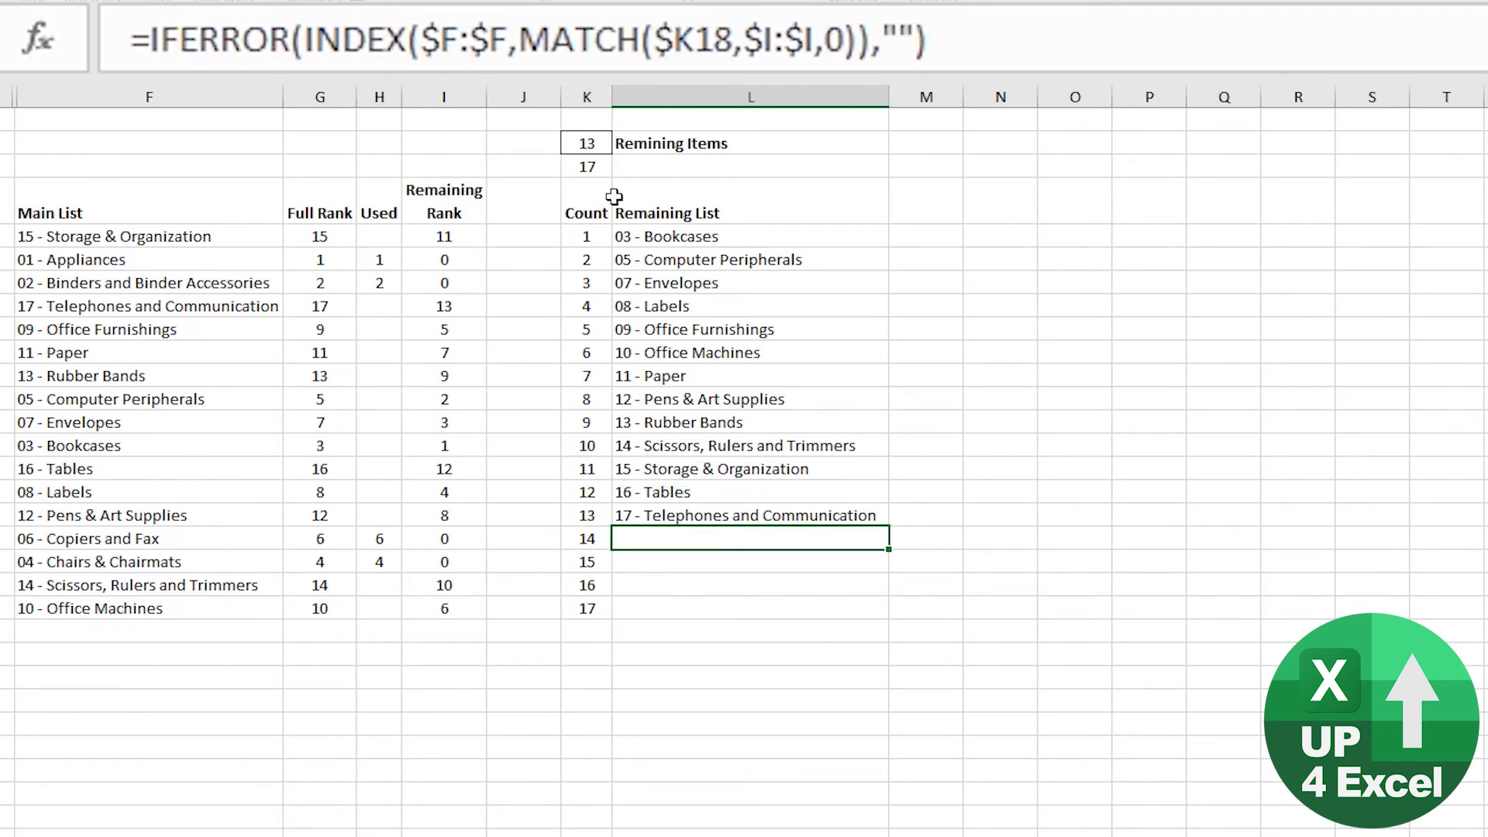
left_click(605, 166)
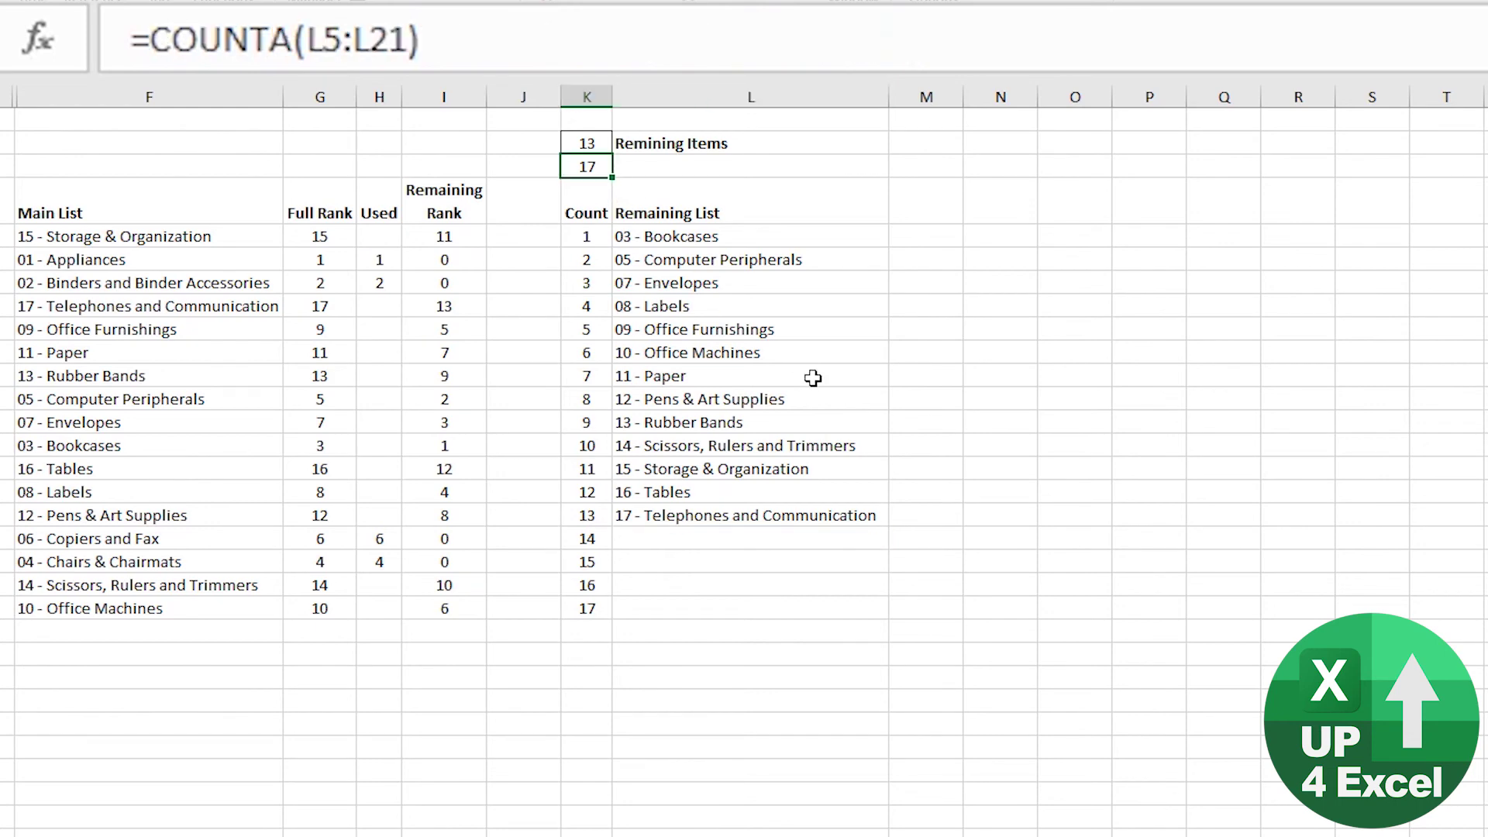
key("Down")
key("Down")
key("Down")
key("Down")
key("Down")
key("Down")
key("Down")
key("Down")
key("Down")
key("Down")
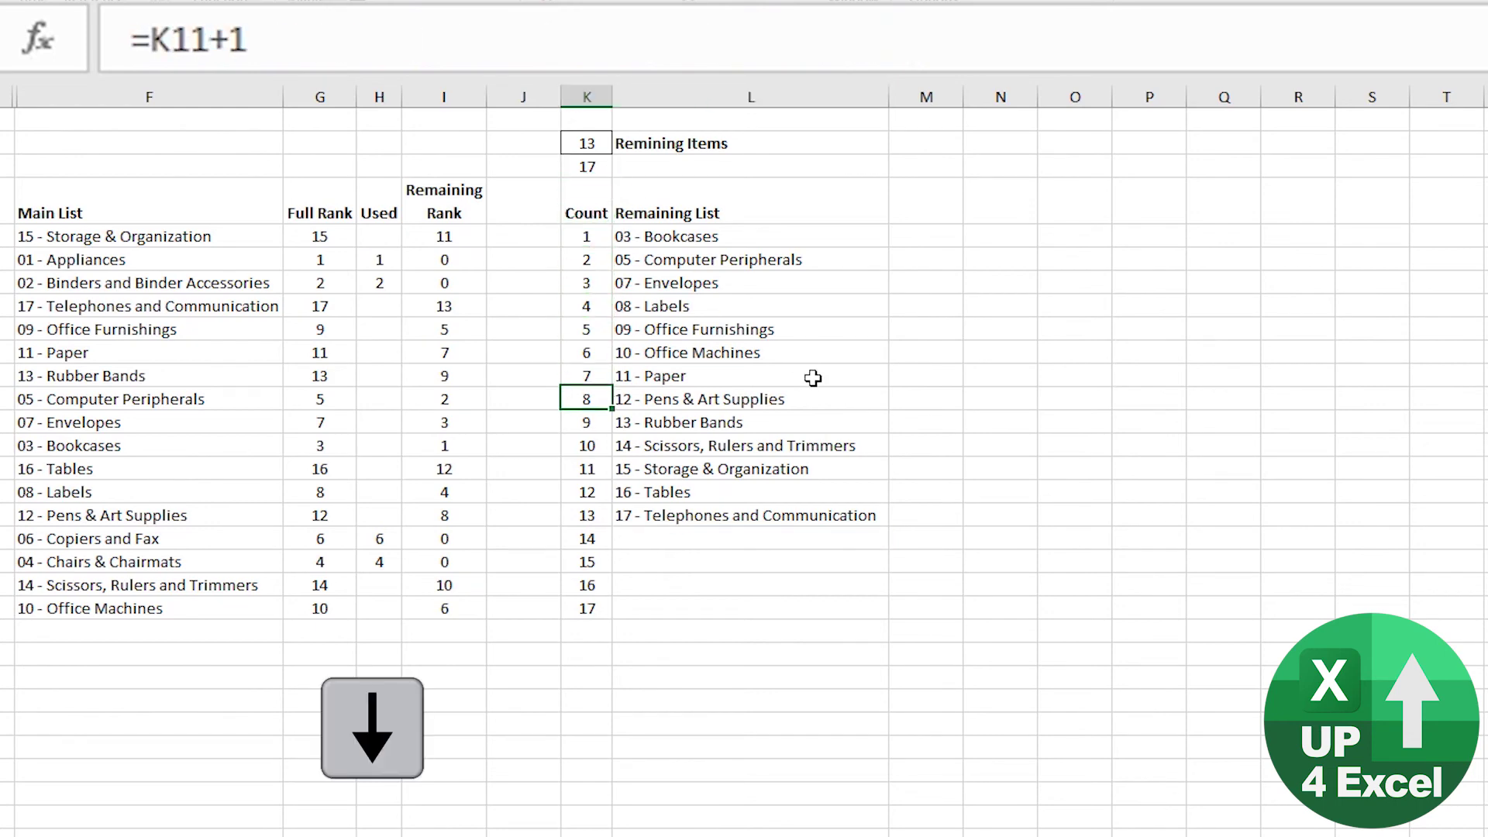
key("Down")
key("Down")
key("Up")
key("Up")
key("Up")
key("Up")
key("Up")
key("Up")
key("Up")
key("Up")
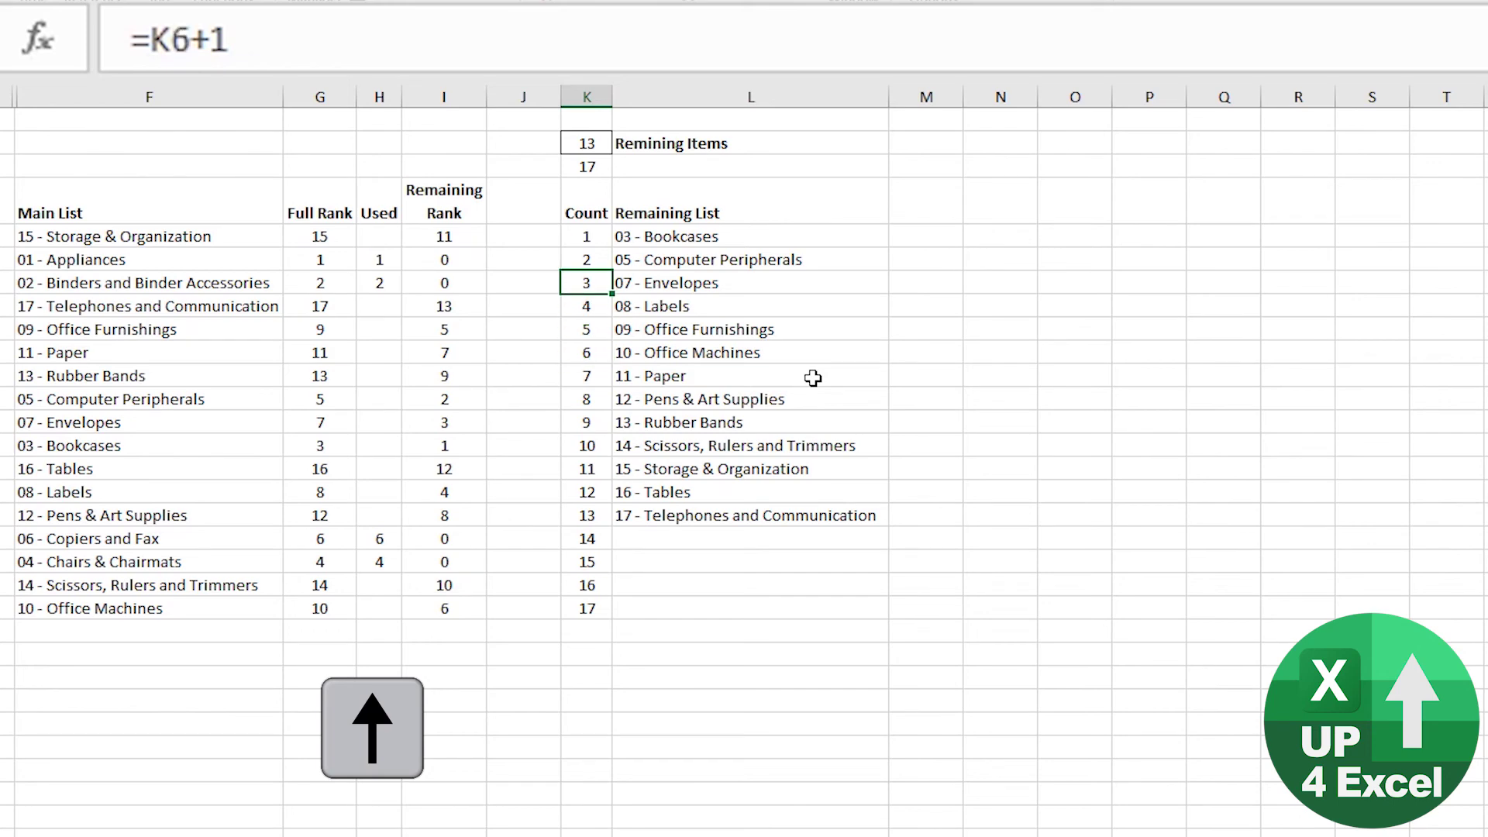
key("Up")
key("Up")
key("Down")
key("Down")
key("Down")
key("Down")
key("Down")
key("Down")
key("Down")
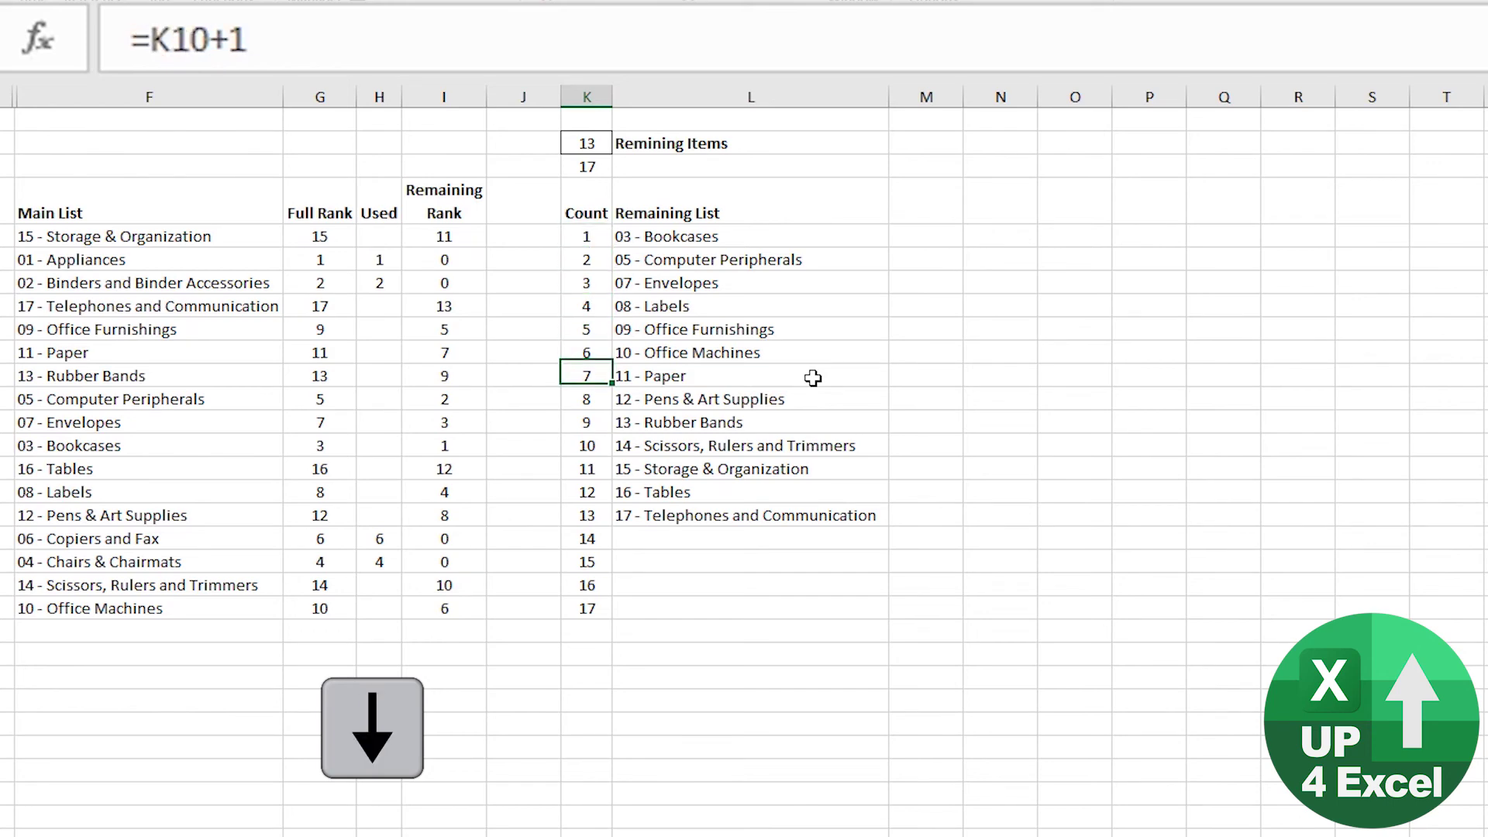
key("Down")
key("Down")
key("Up")
key("Up")
key("Up")
key("Up")
key("Up")
key("Up")
key("Up")
key("Up")
key("Up")
key("Up")
key("Up")
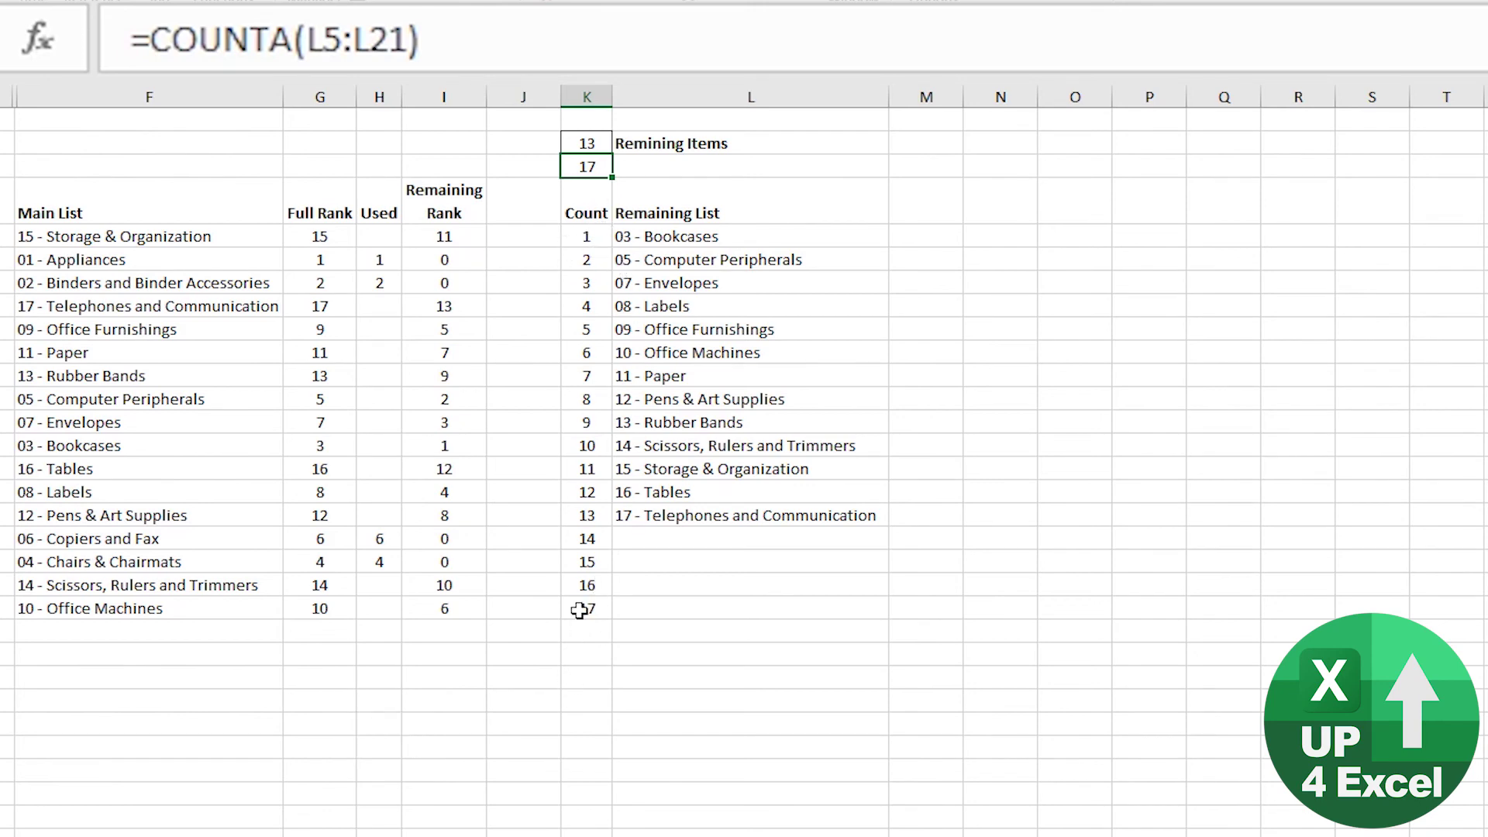
key("Delete")
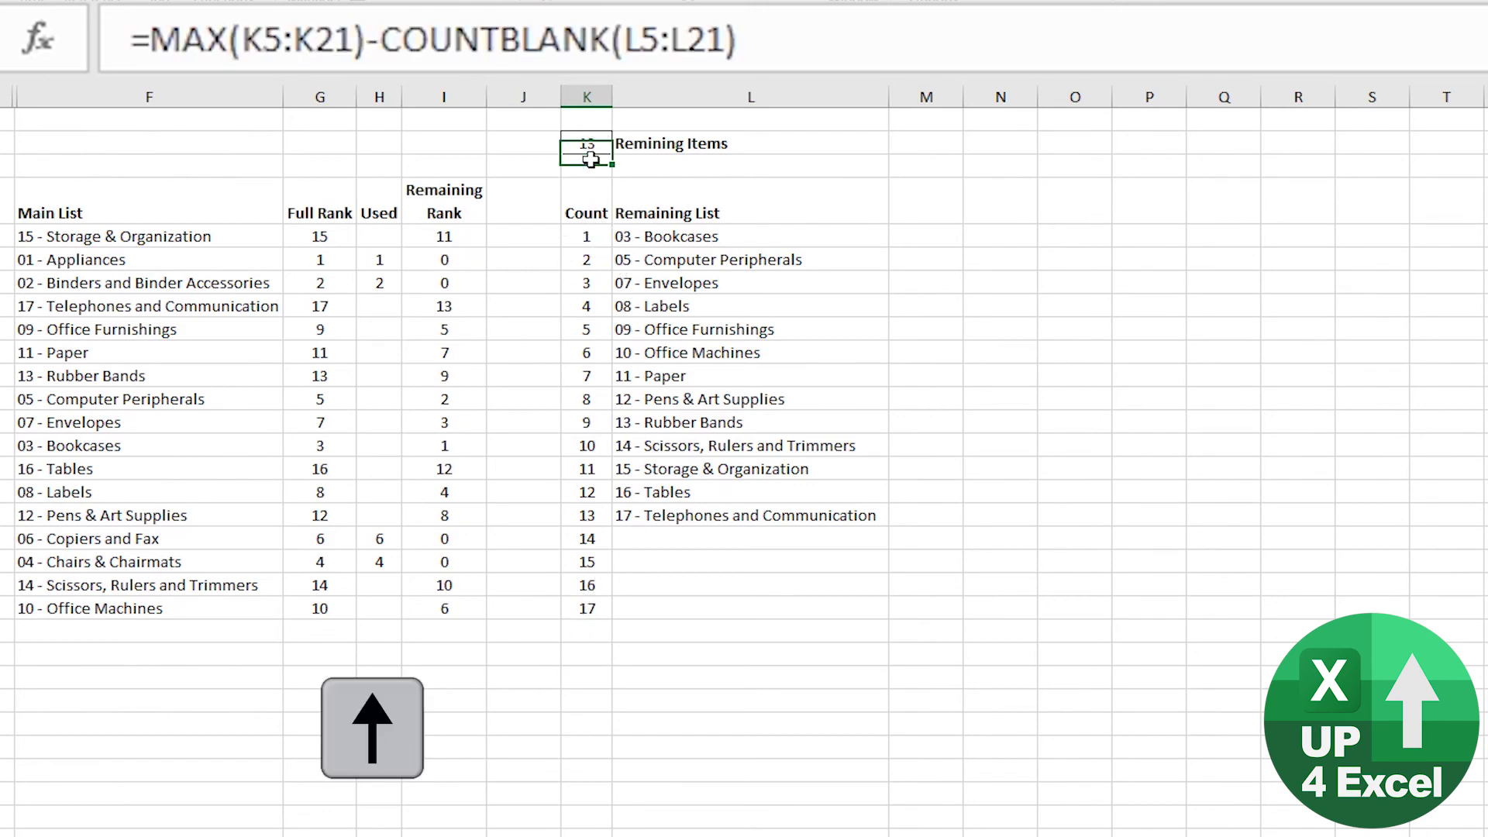
key("F2")
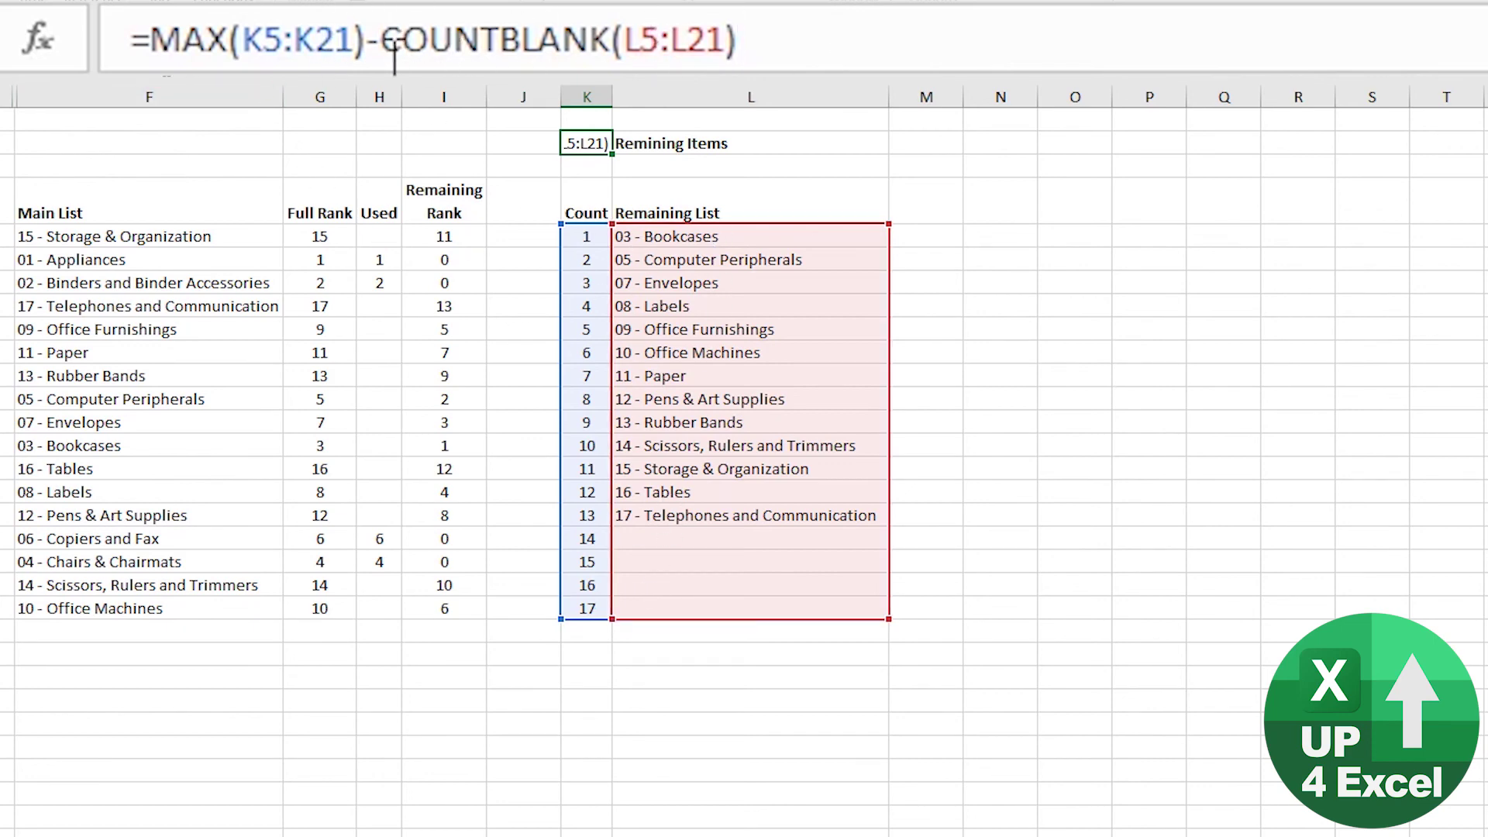
left_click(306, 45)
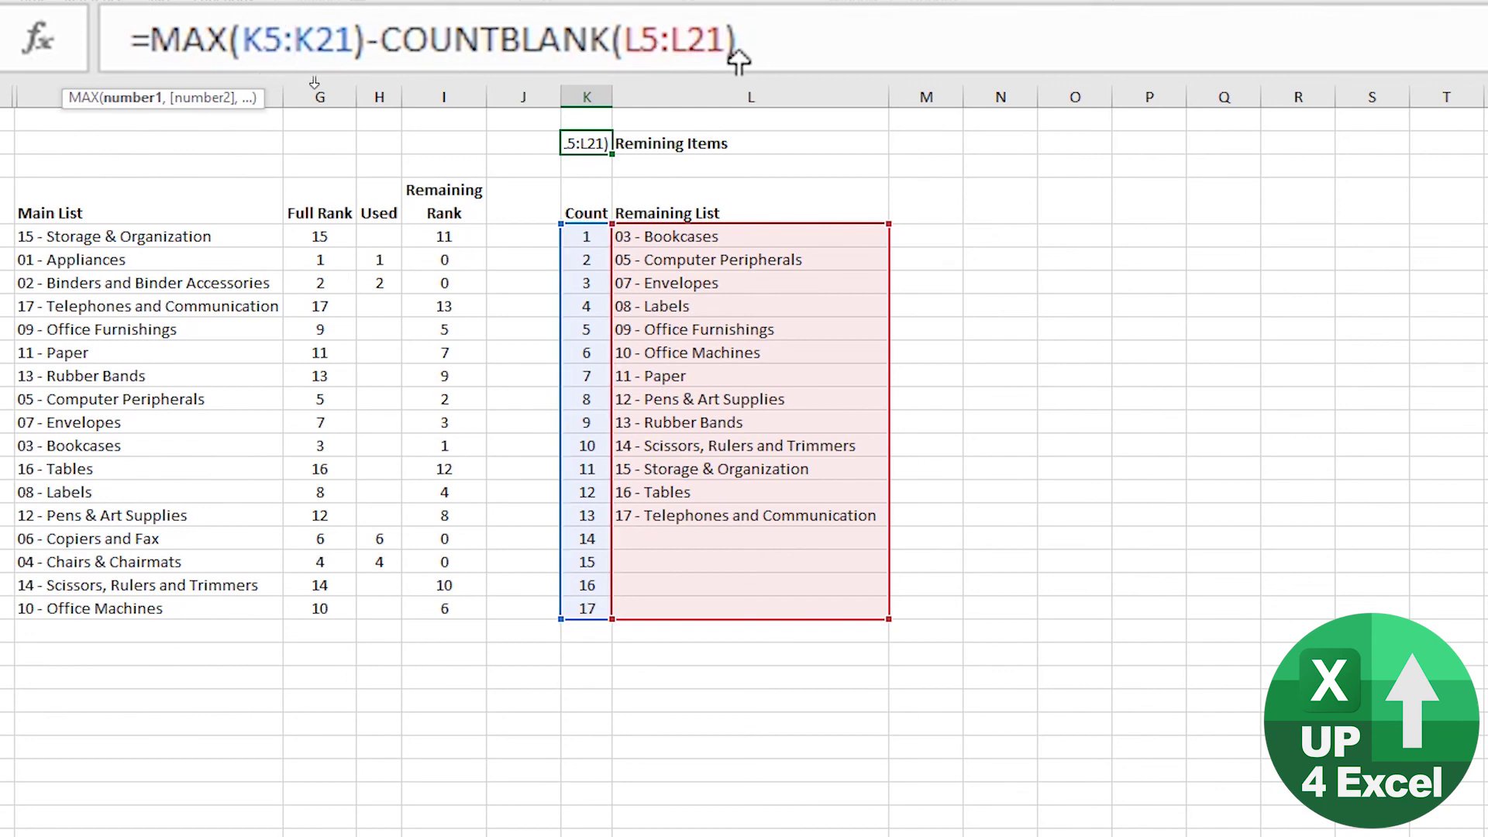
left_click(796, 46)
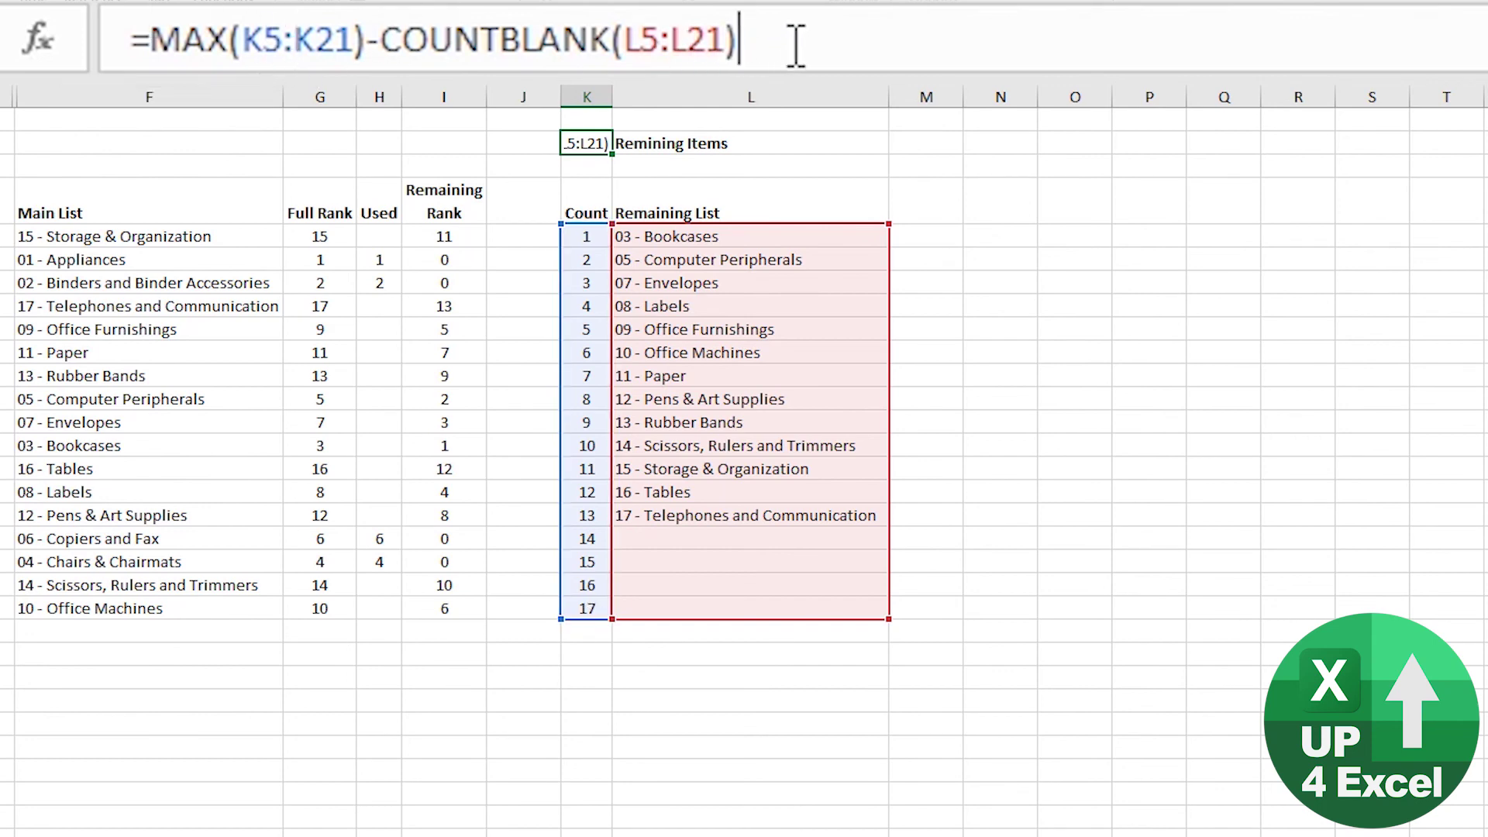
key("Return")
key("Up")
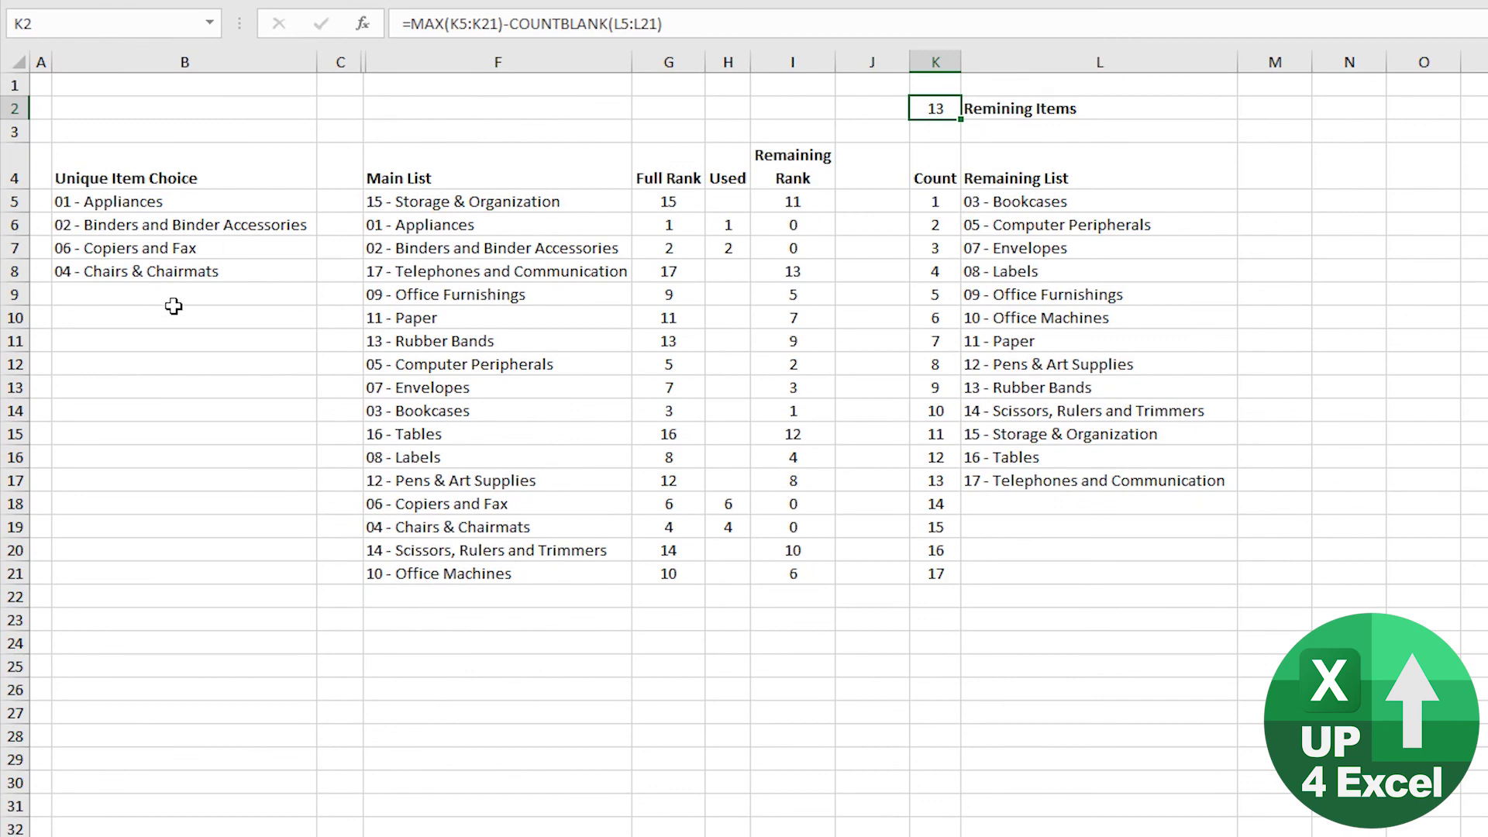
Pick 07 - Envelopes into B9, then check the 12 remaining items in L5:L16 and their count formula
left_click(174, 305)
left_click(327, 293)
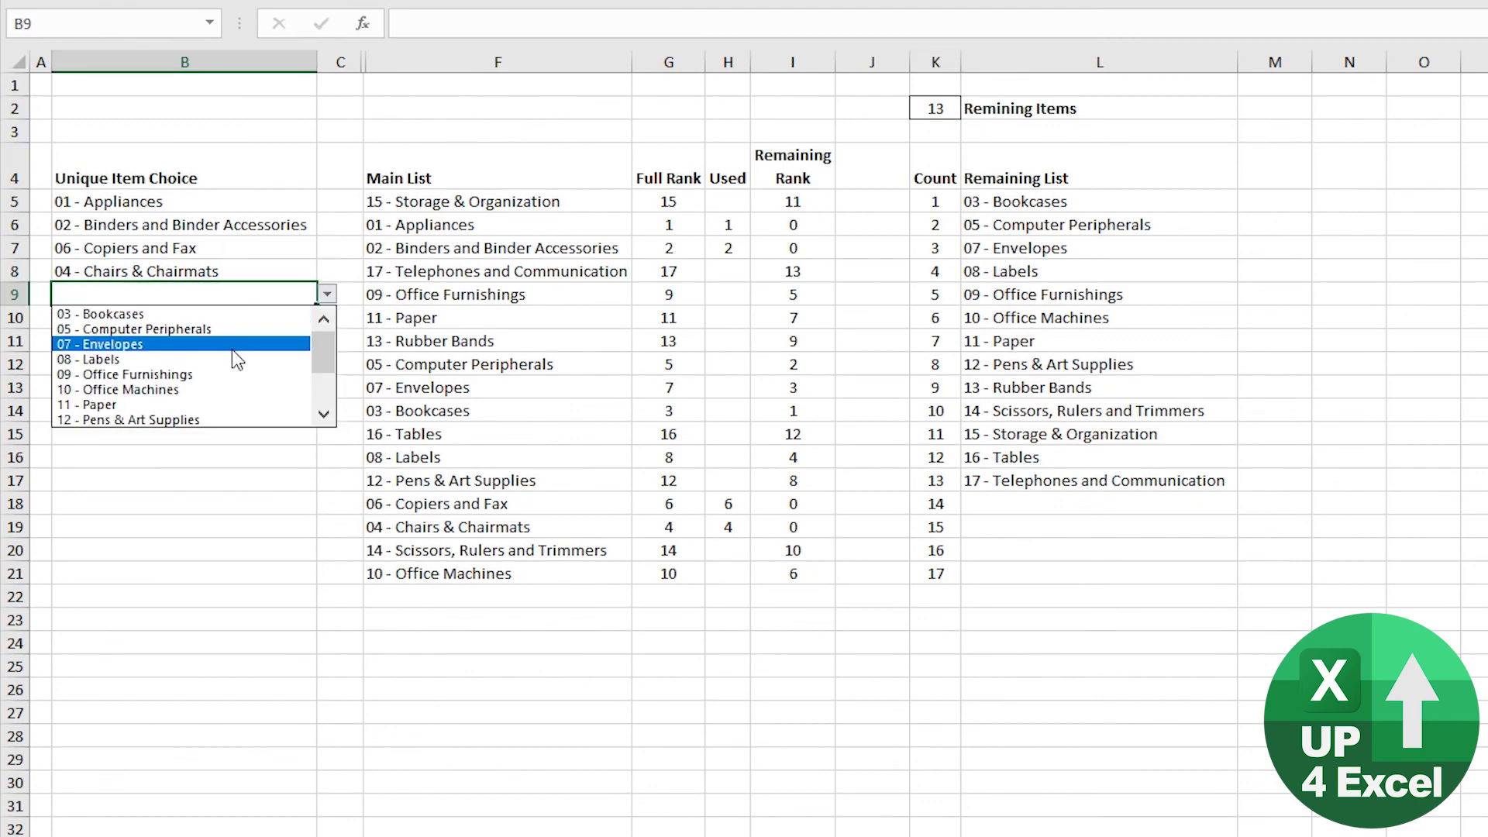
left_click(237, 344)
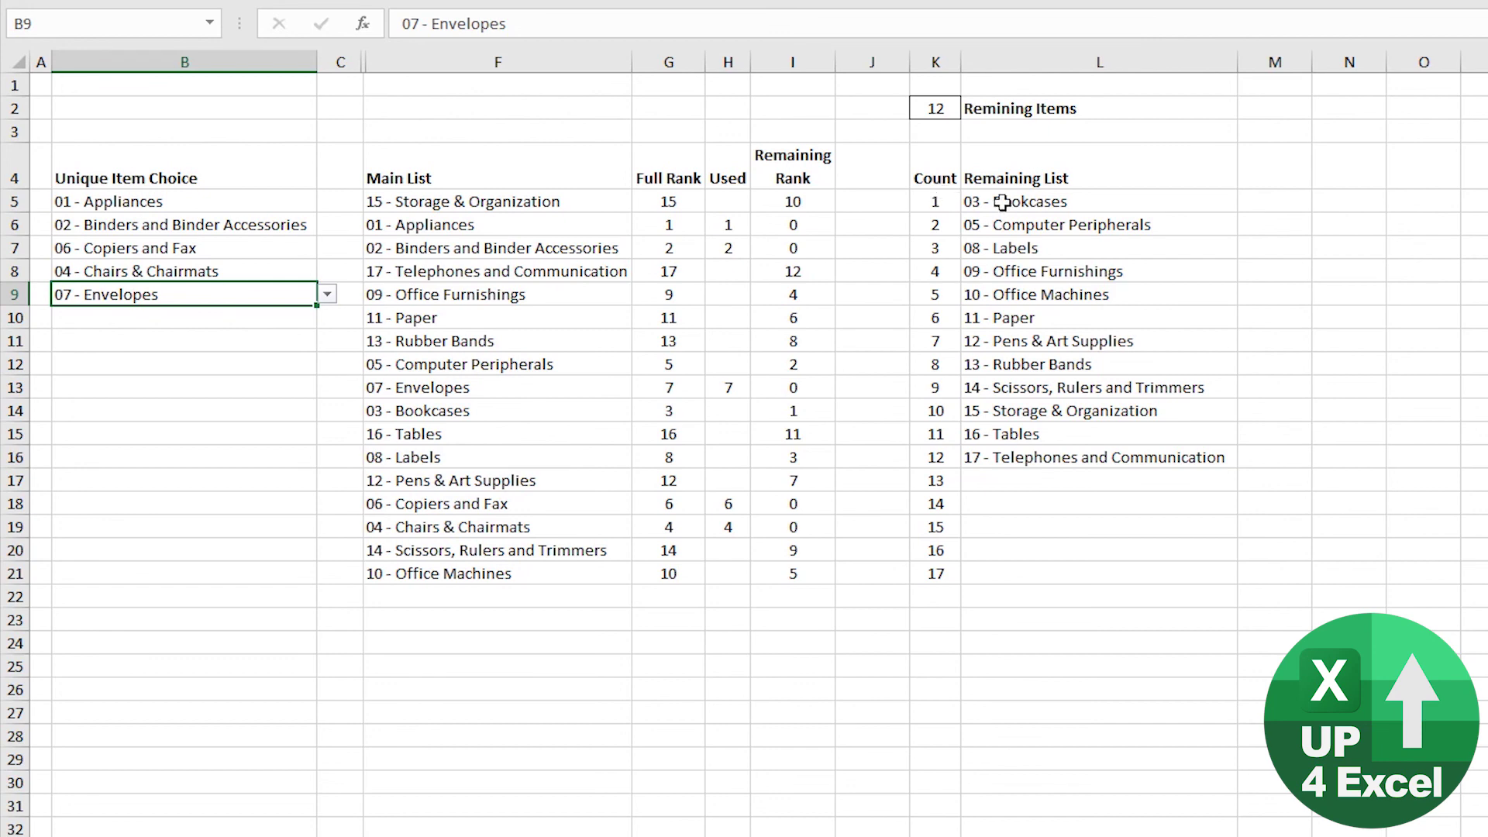
left_click_drag(1002, 203, 1006, 458)
left_click(946, 105)
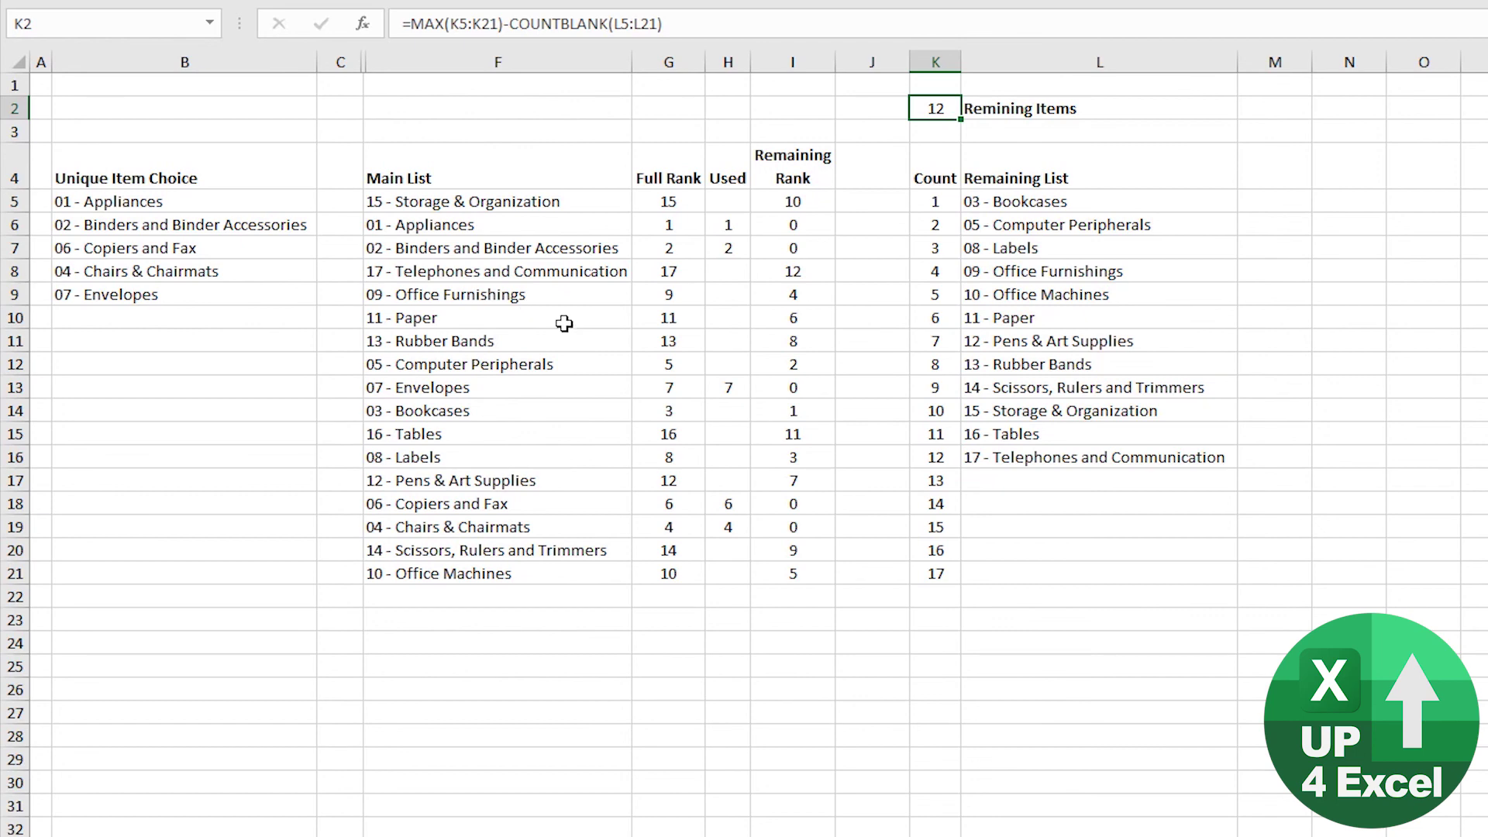
Inspect the validated choice cells and B7's list, leaving 06 - Copiers and Fax unchanged
left_click(186, 318)
left_click(195, 408)
left_click(218, 516)
left_click(207, 336)
left_click(225, 315)
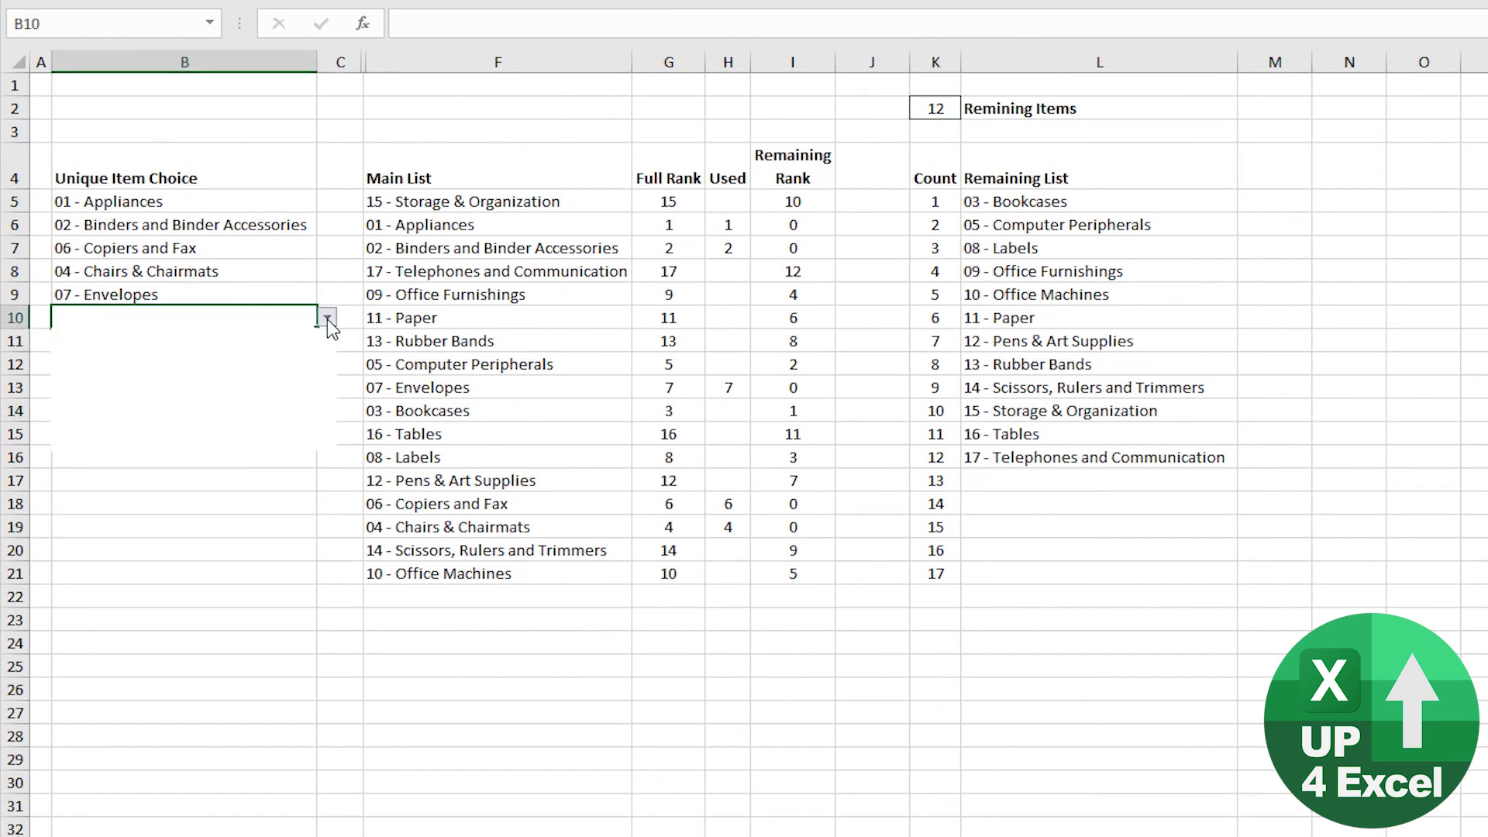
left_click(328, 320)
left_click(229, 248)
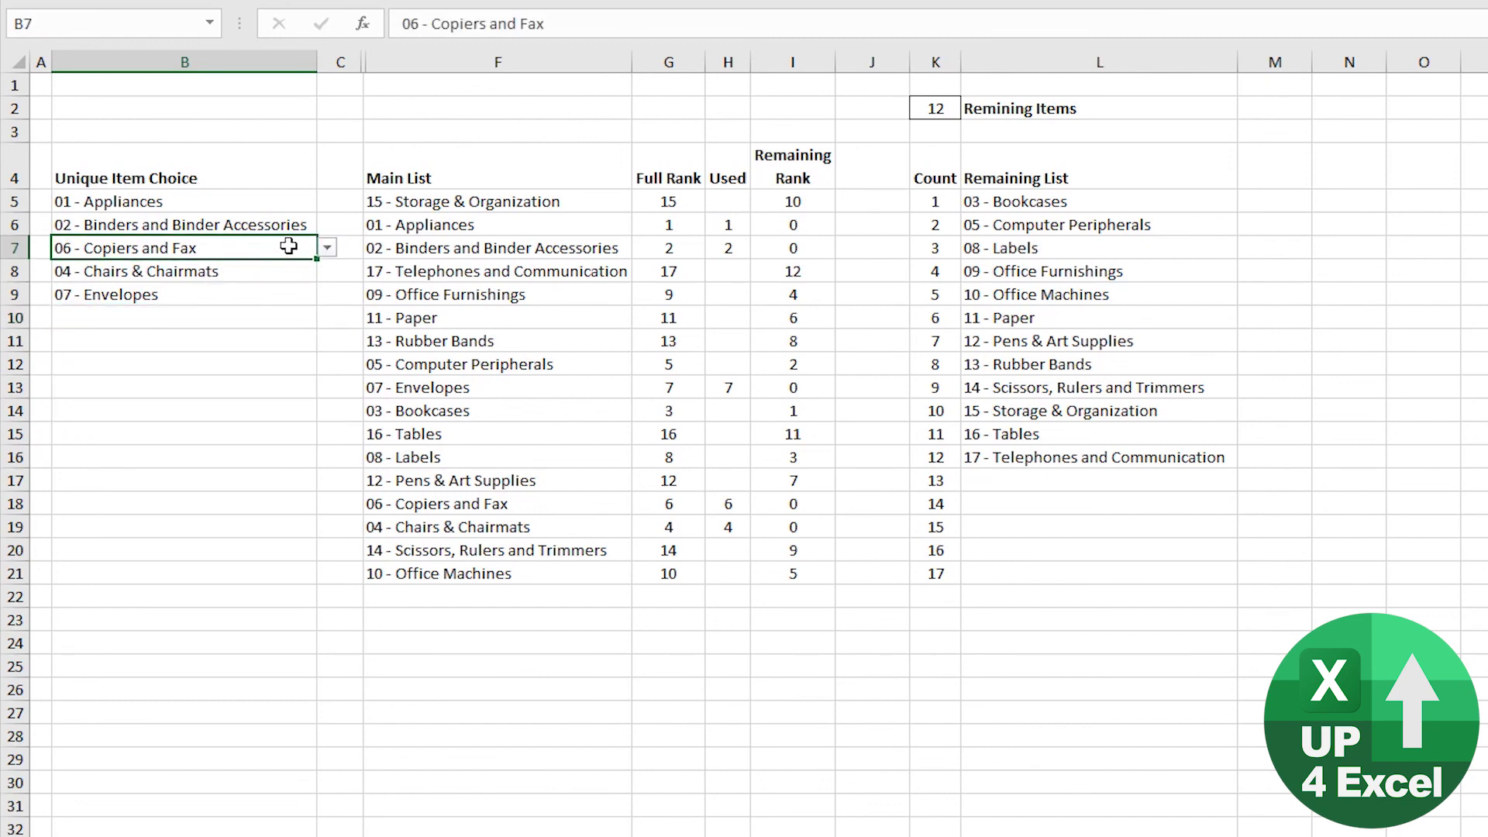
left_click(329, 249)
scroll(324, 314, "down", 2)
scroll(324, 314, "up", 2)
left_click(260, 242)
Review B5's choice list without changing 01 - Appliances
left_click(251, 272)
left_click(258, 248)
left_click(217, 316)
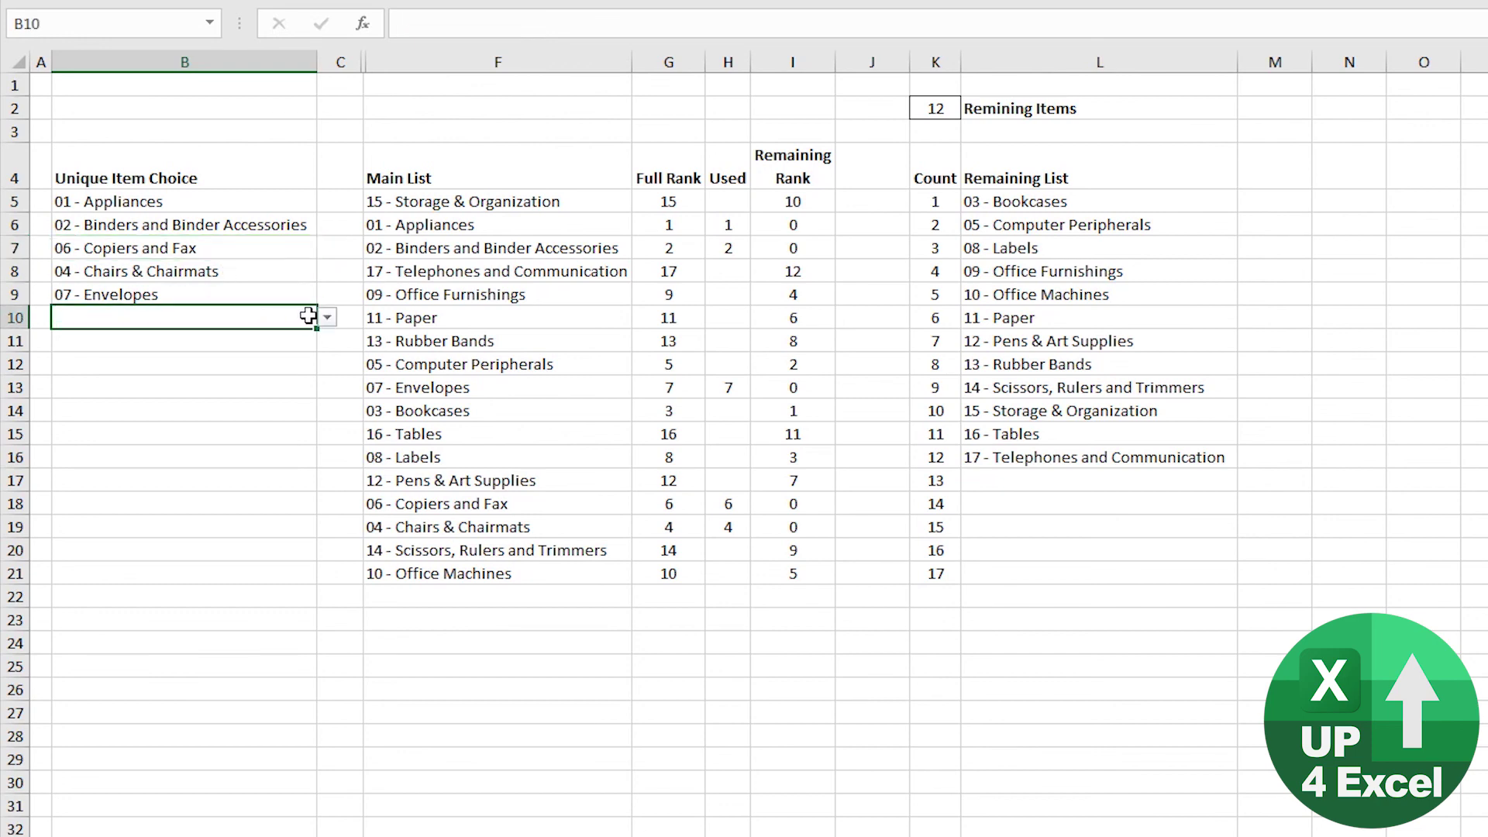
left_click(168, 201)
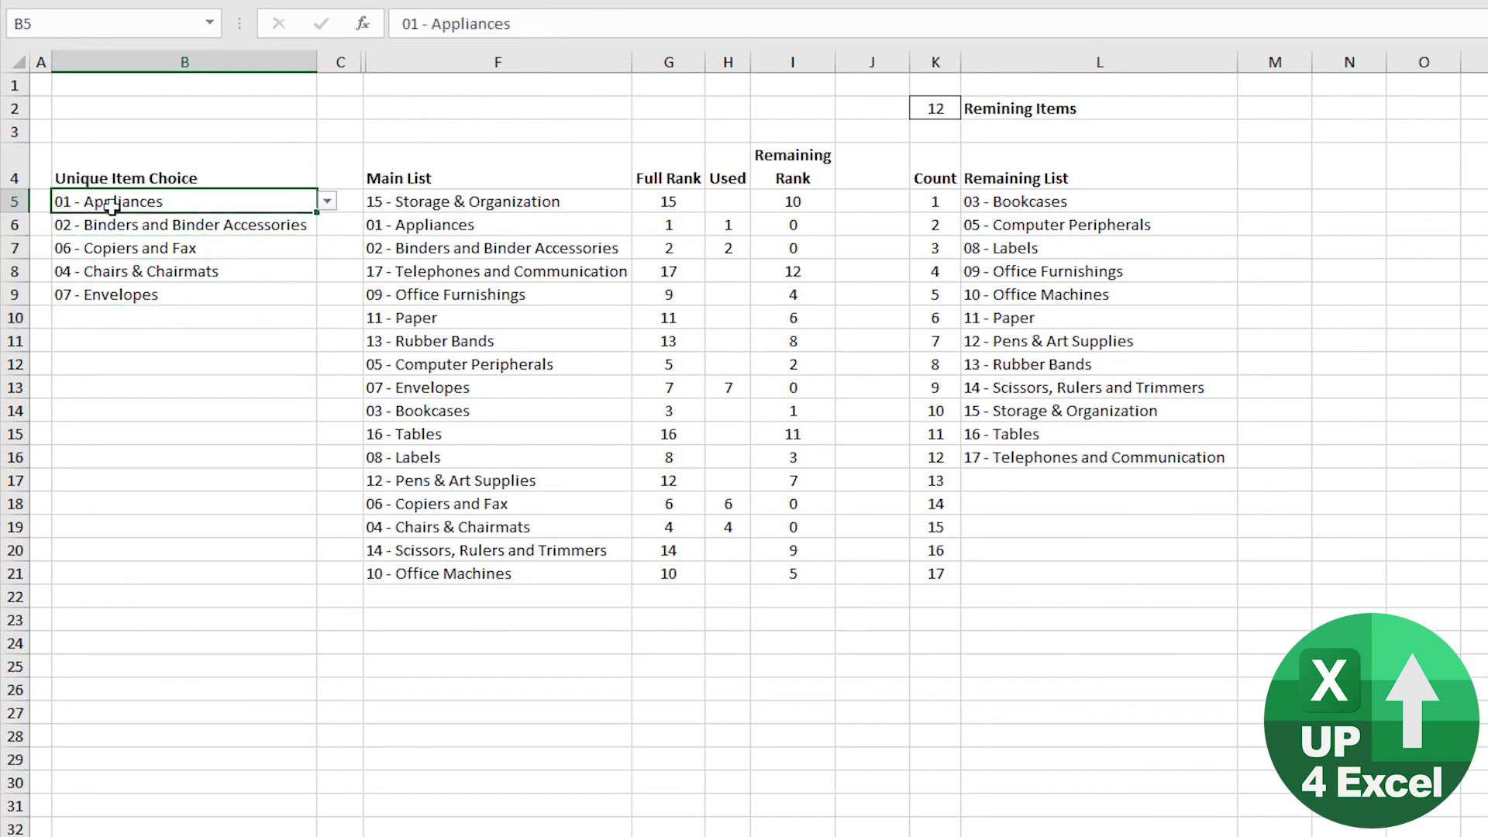
left_click(328, 202)
left_click(320, 324)
scroll(240, 217, "up", 3)
left_click(237, 206)
left_click(327, 203)
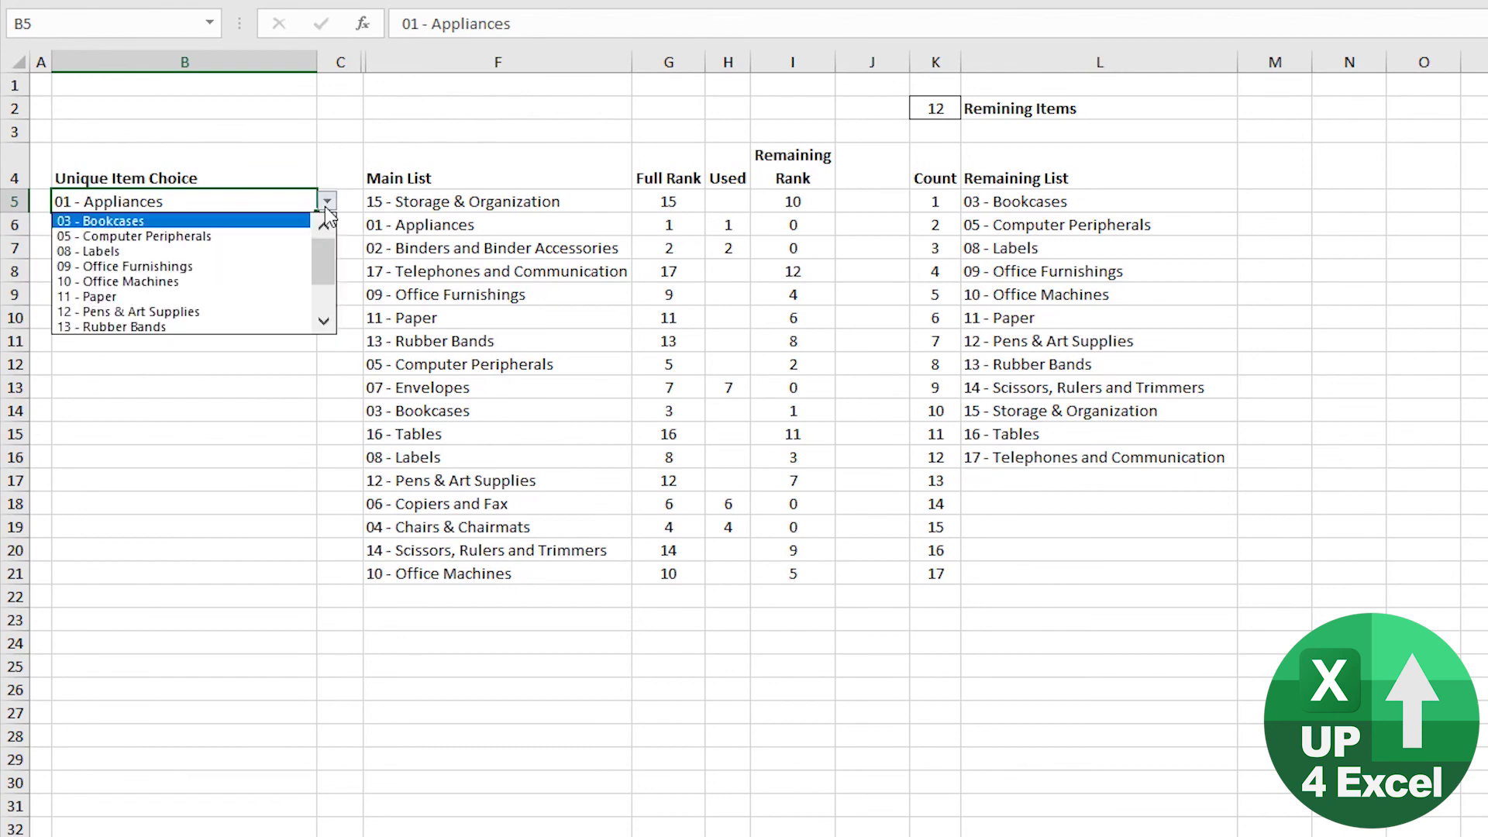
left_click(325, 209)
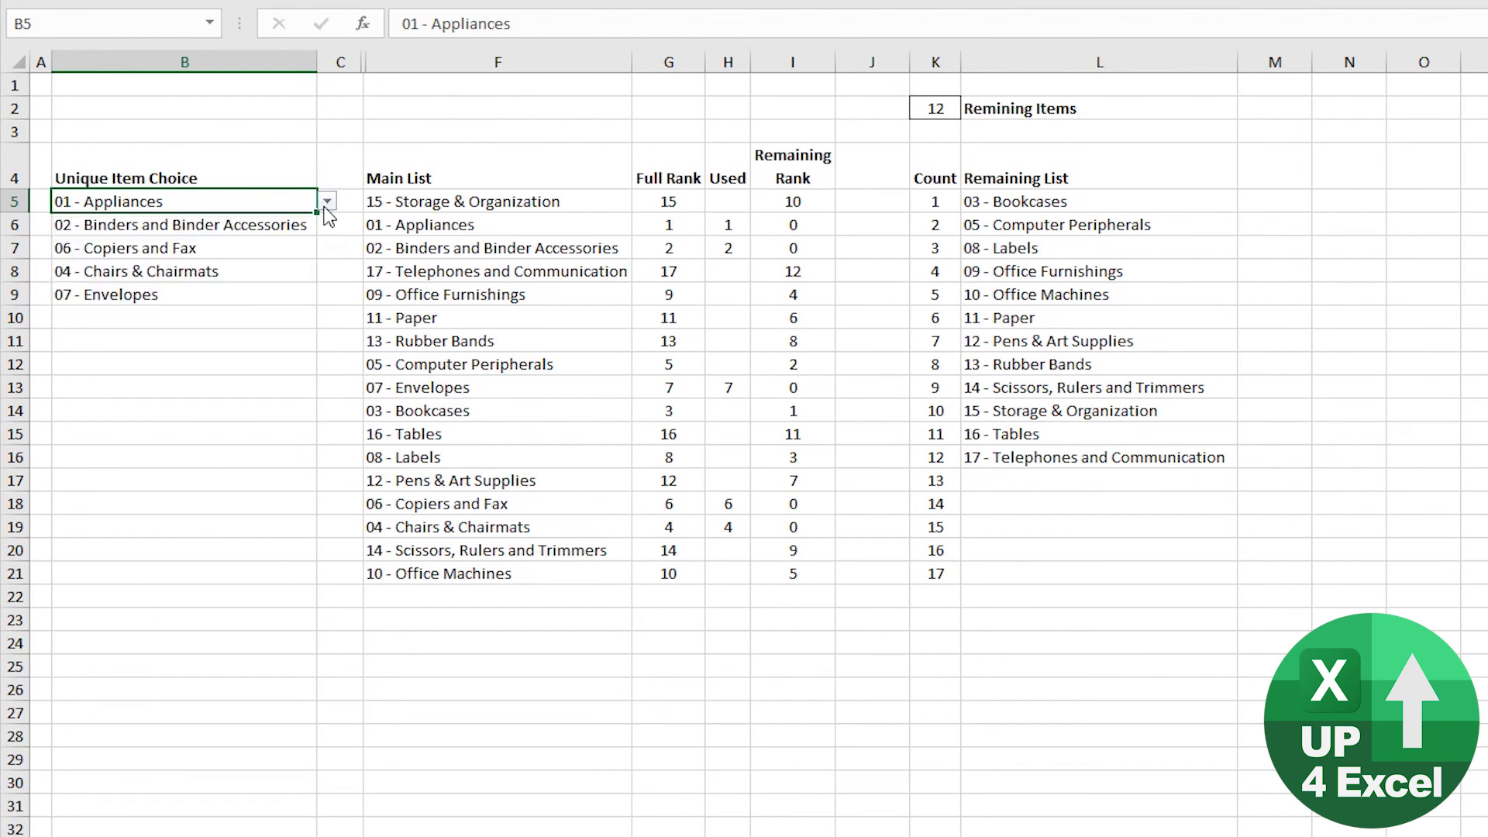
Pick 14 - Scissors, Rulers and Trimmers into B10
left_click(224, 317)
left_click(328, 317)
scroll(255, 418, "down", 3)
left_click(254, 413)
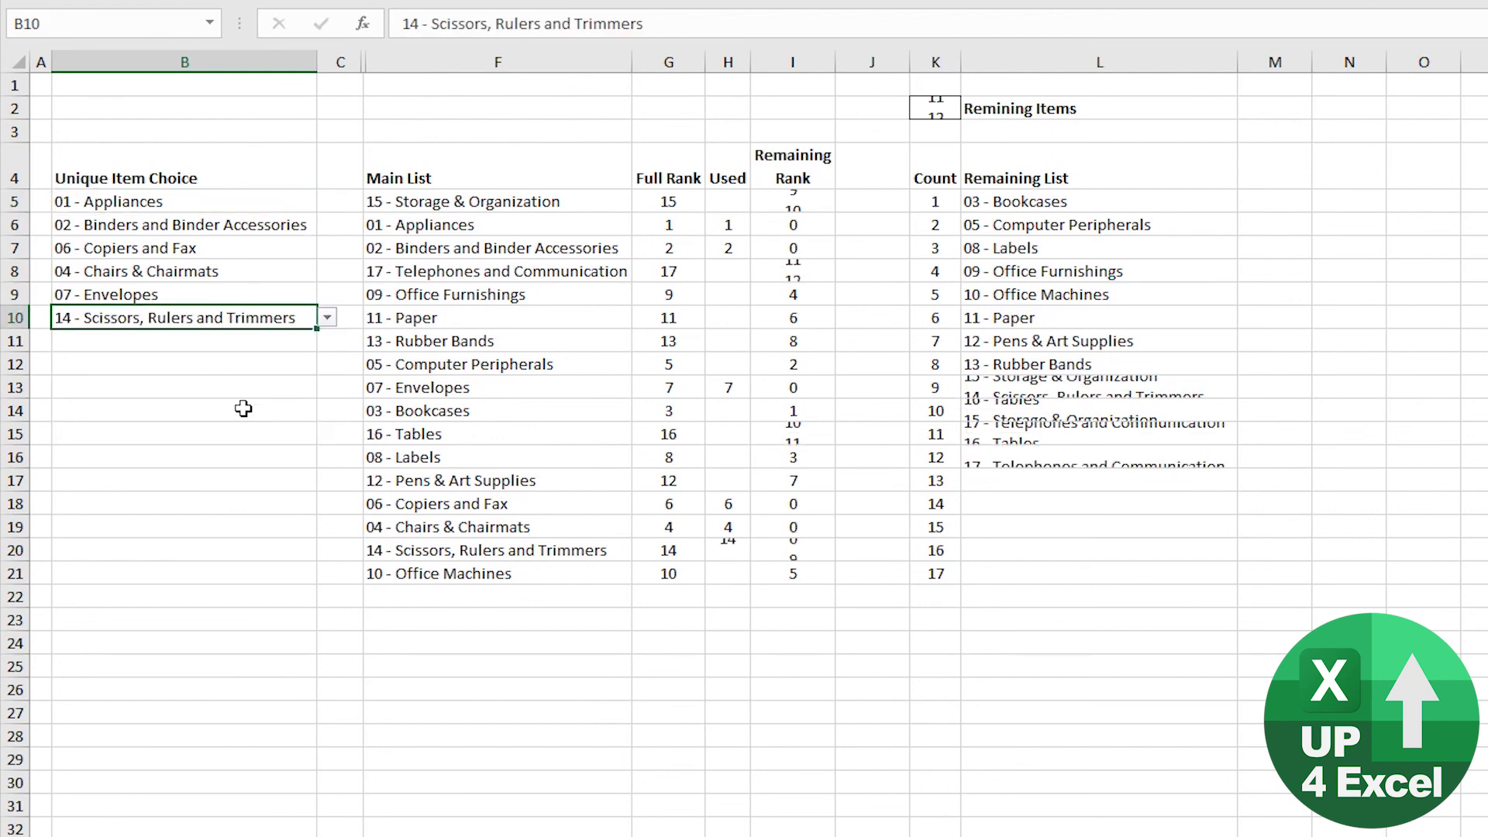
left_click(175, 227)
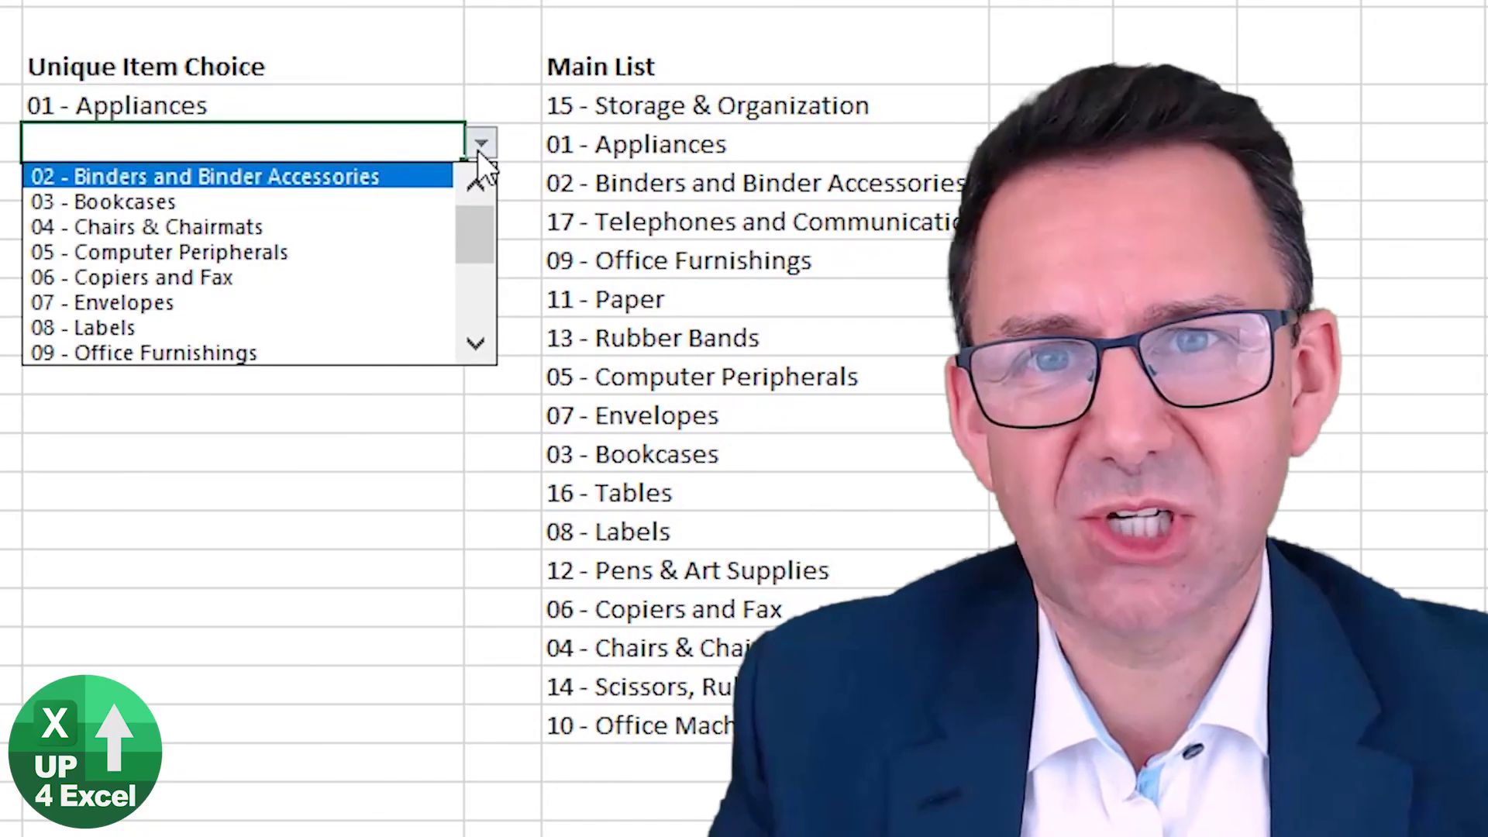
Fill the first rows with 01 - Appliances, 03 - Bookcases, 04 - Chairs & Chairmats, 09 - Office Furnishings and 07 - Envelopes
left_click(399, 199)
left_click(449, 185)
left_click(481, 182)
left_click(380, 239)
left_click(426, 224)
left_click(481, 221)
left_click(387, 255)
left_click(481, 221)
left_click(357, 352)
left_click(364, 259)
Add 12 - Pens & Art Supplies, 02 - Binders and Binder Accessories and 14 - Scissors, Rulers and Trimmers
left_click(481, 259)
left_click(329, 369)
left_click(364, 298)
left_click(481, 299)
left_click(329, 457)
left_click(481, 299)
left_click(309, 461)
left_click(429, 340)
left_click(481, 337)
left_click(465, 364)
left_click(481, 376)
Add 15 - Storage & Organization, 17 - Telephones and Communication, 05 - Computer Peripherals and 11 - Paper
left_click(419, 562)
left_click(465, 425)
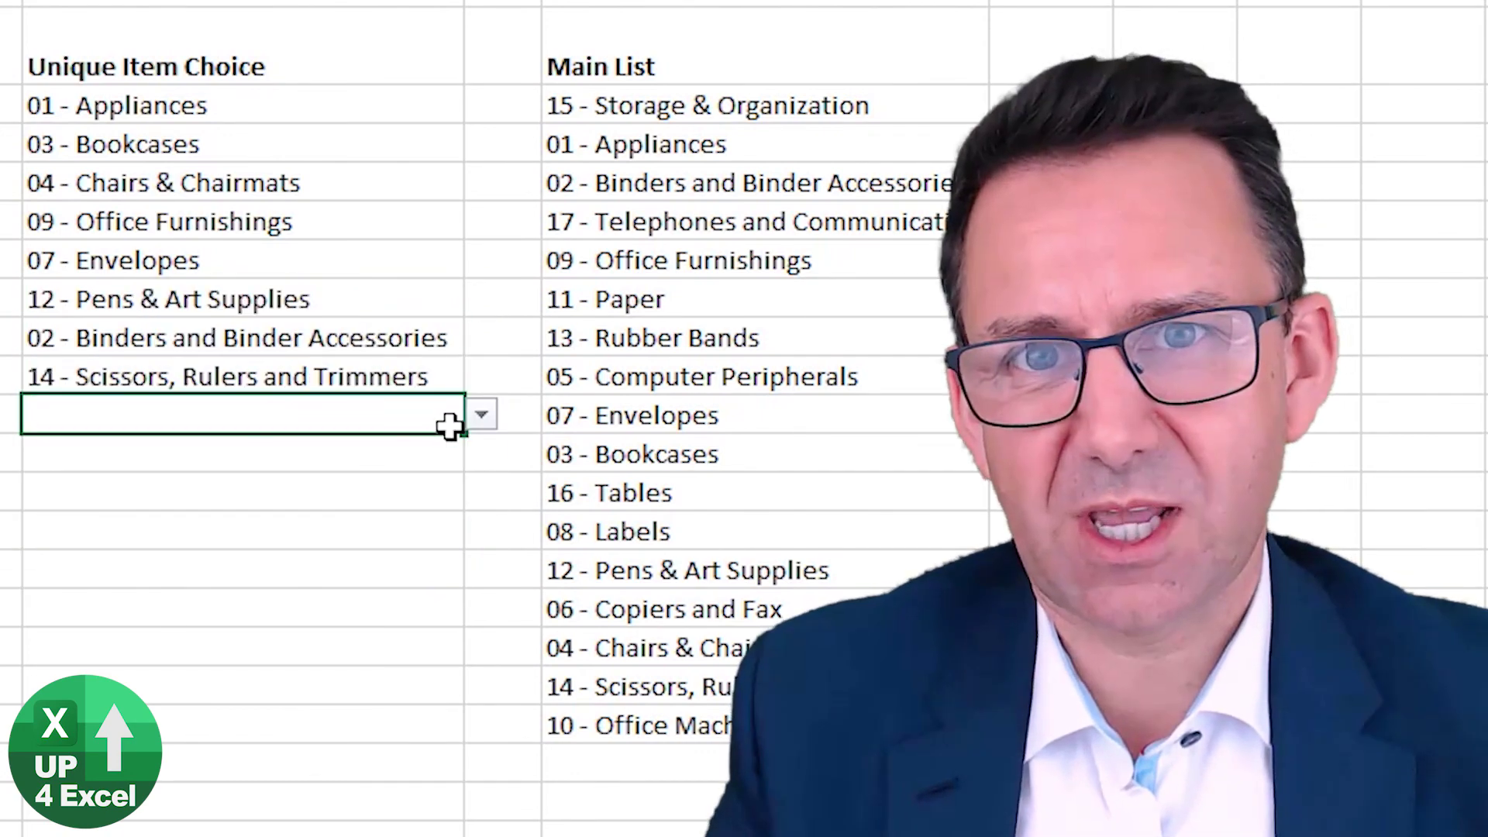
left_click(481, 414)
left_click(403, 573)
left_click(395, 457)
left_click(481, 453)
left_click(388, 568)
left_click(450, 492)
left_click(482, 492)
left_click(409, 527)
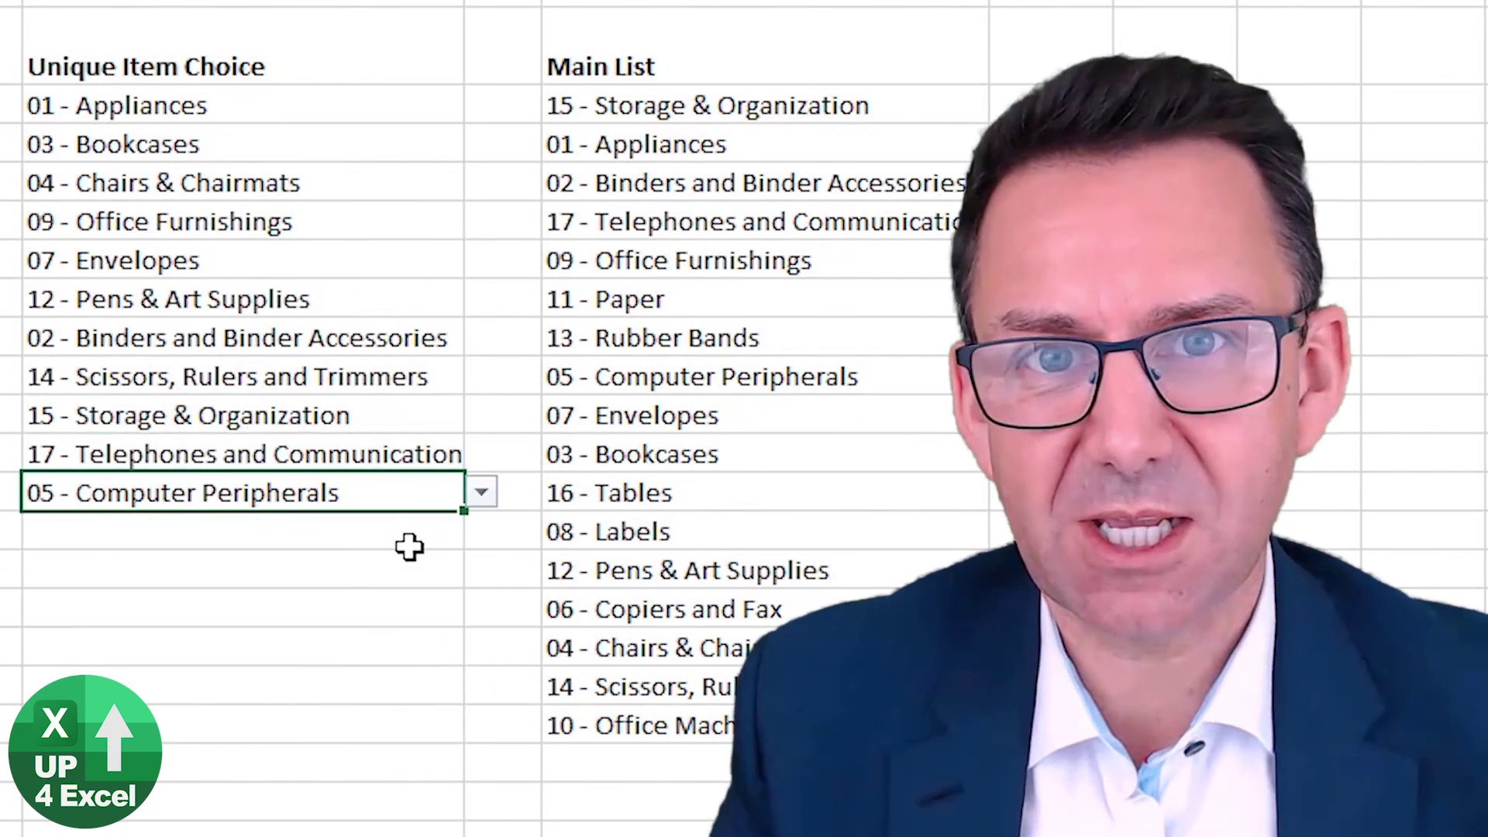
left_click(481, 530)
left_click(413, 573)
Add 10 - Office Machines, 08 - Labels, 13 - Rubber Bands and 06 - Copiers and Fax
left_click(481, 570)
left_click(414, 604)
left_click(481, 608)
left_click(399, 664)
left_click(398, 655)
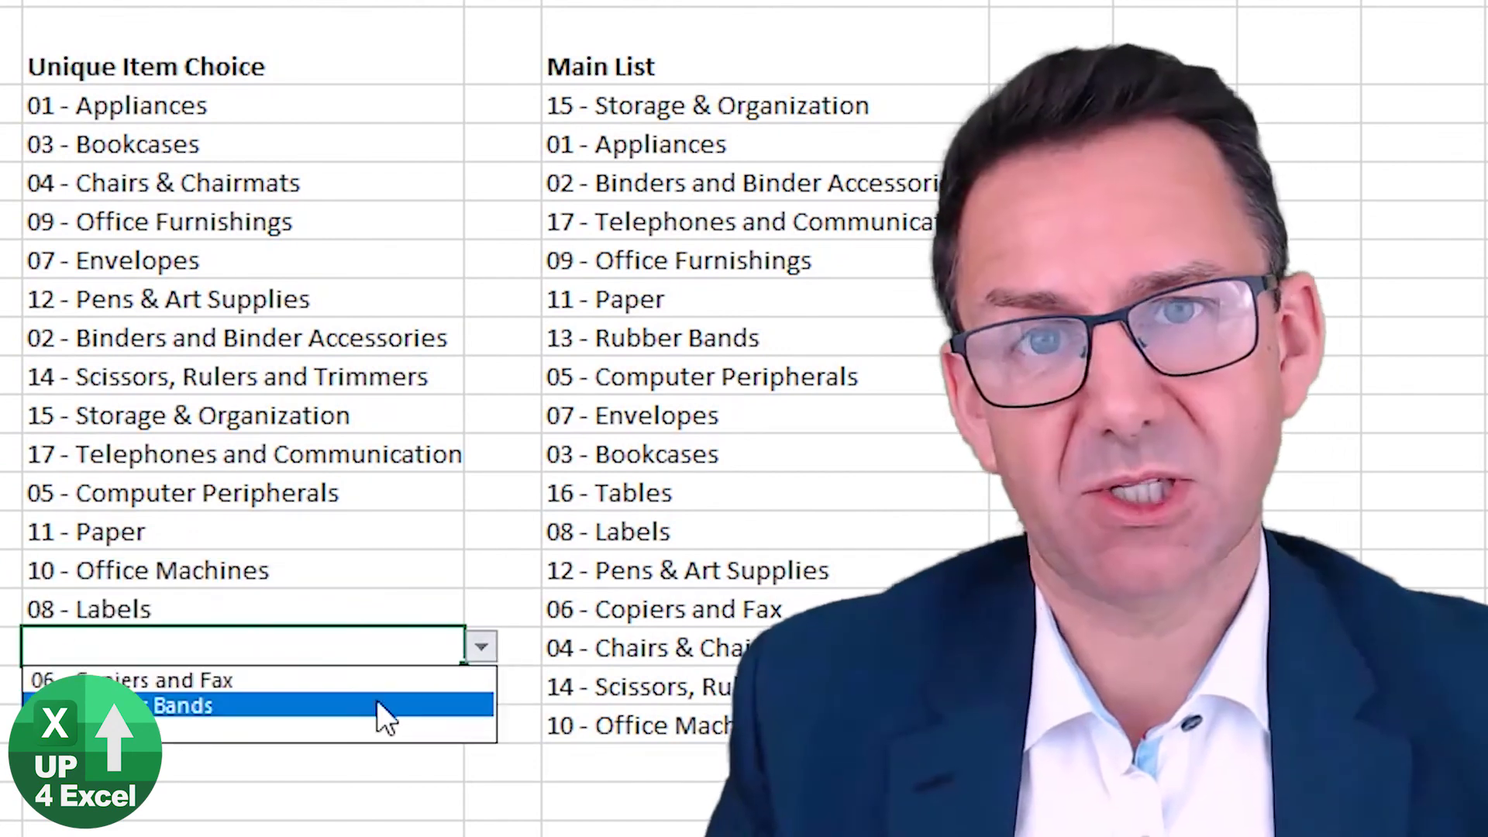
left_click(481, 647)
left_click(387, 713)
left_click(481, 685)
left_click(425, 719)
left_click(481, 725)
Go to the Up4Excel VIDEOS tab and scroll down the listed videos
left_click(473, 577)
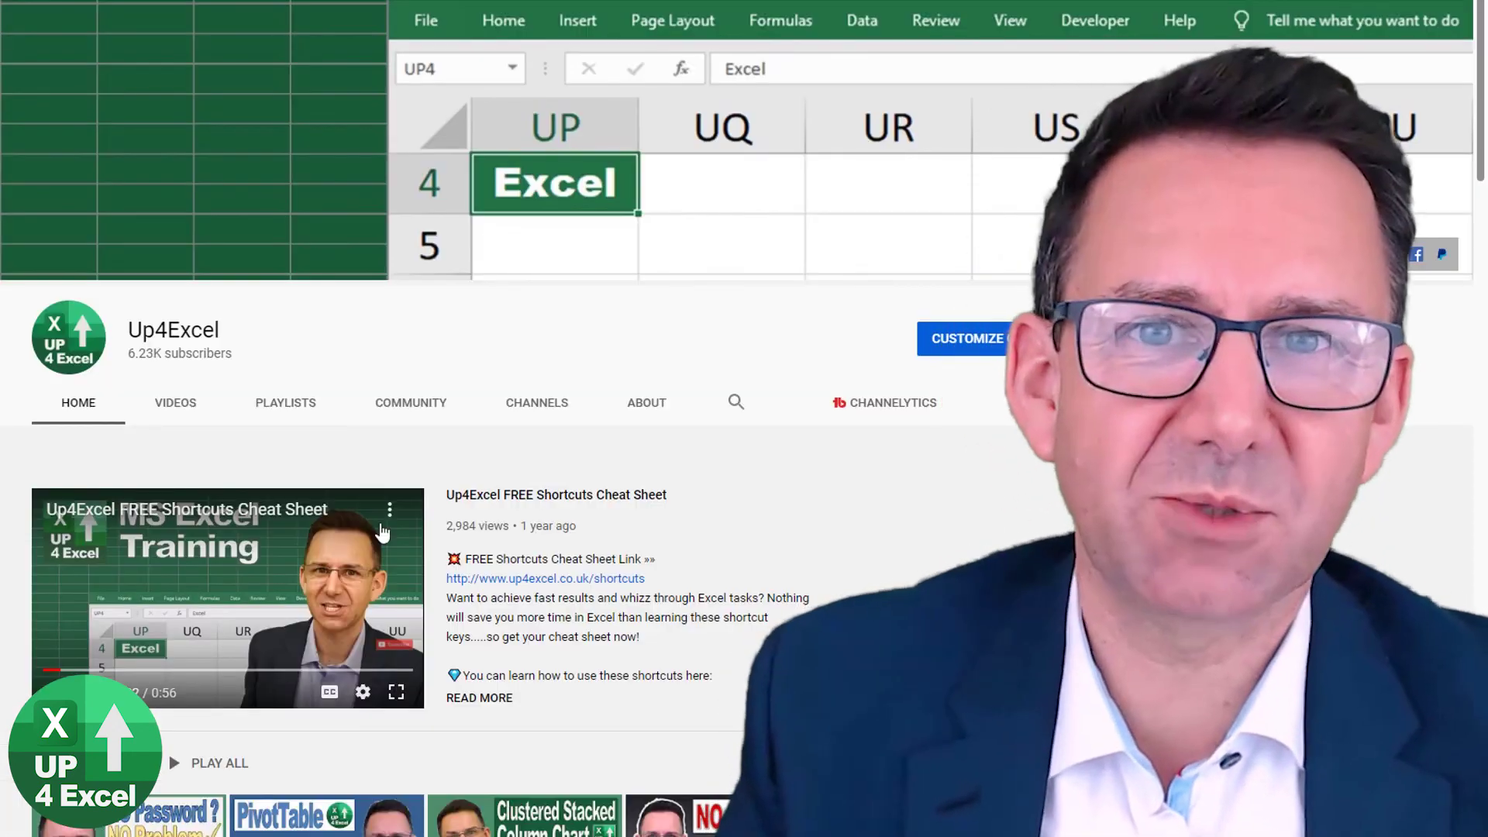
left_click(173, 403)
scroll(607, 471, "down", 10)
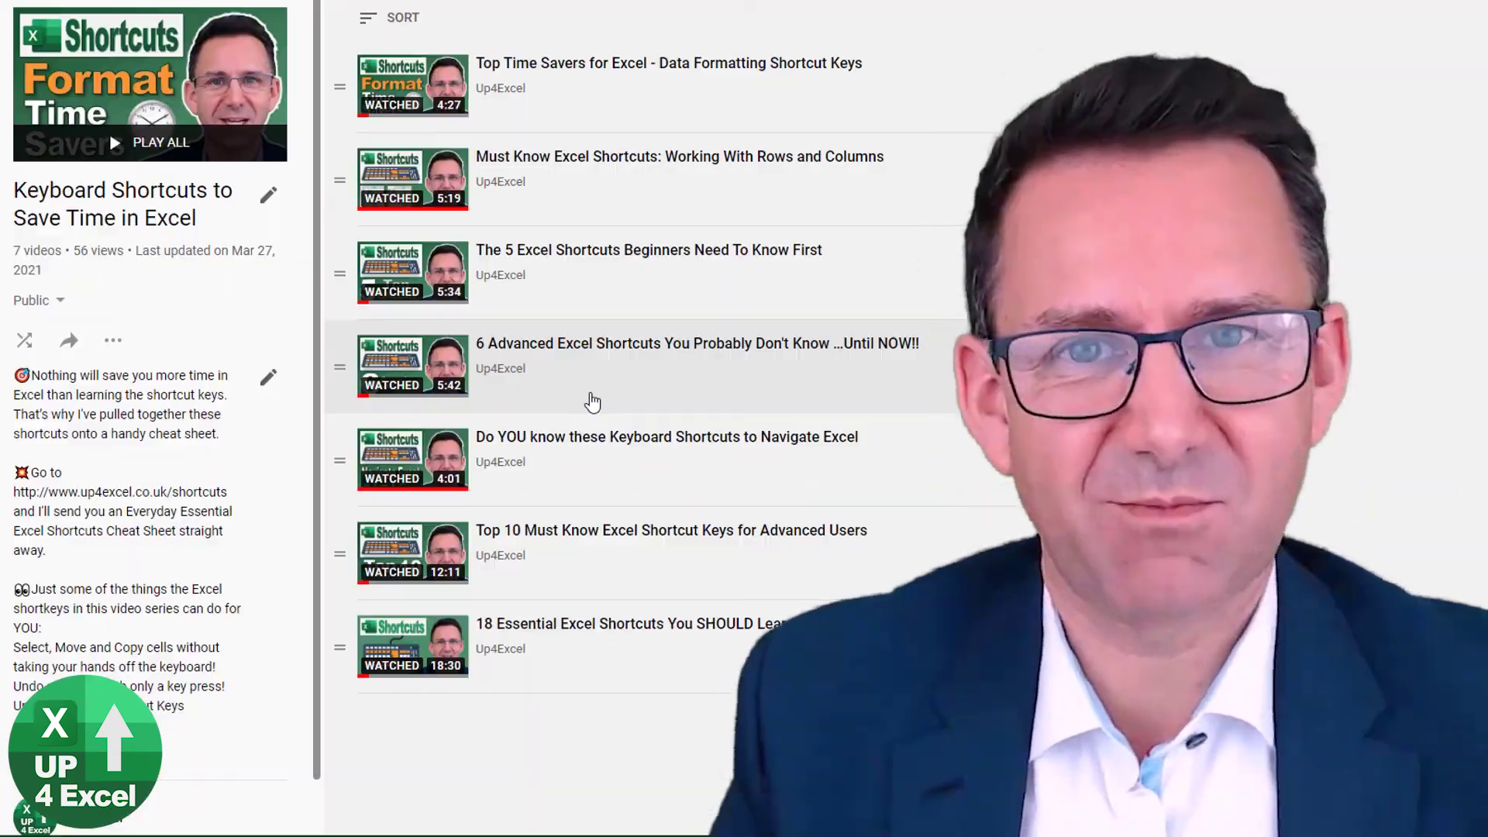